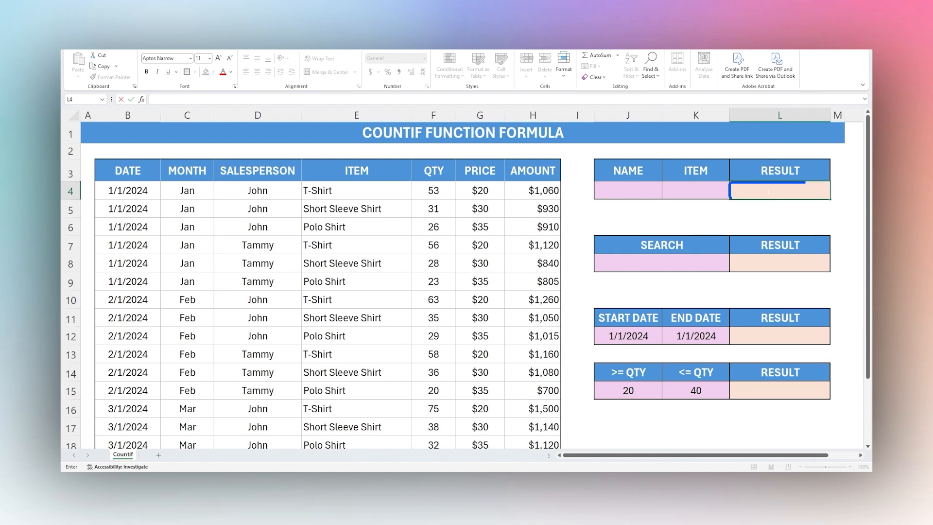
- Enter a COUNTIF formula in L4 that counts the first listed salesperson's name, as quoted text, in D4:D21
type("=count")
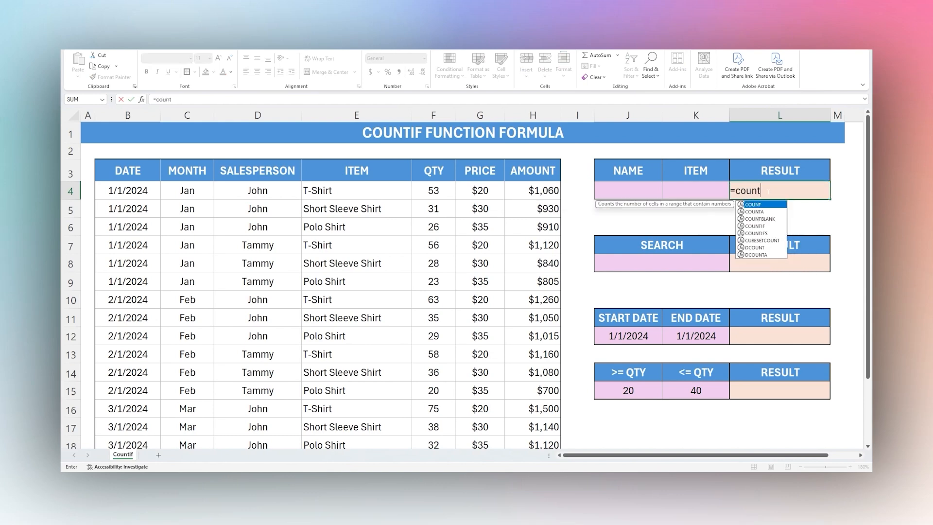
type("if(")
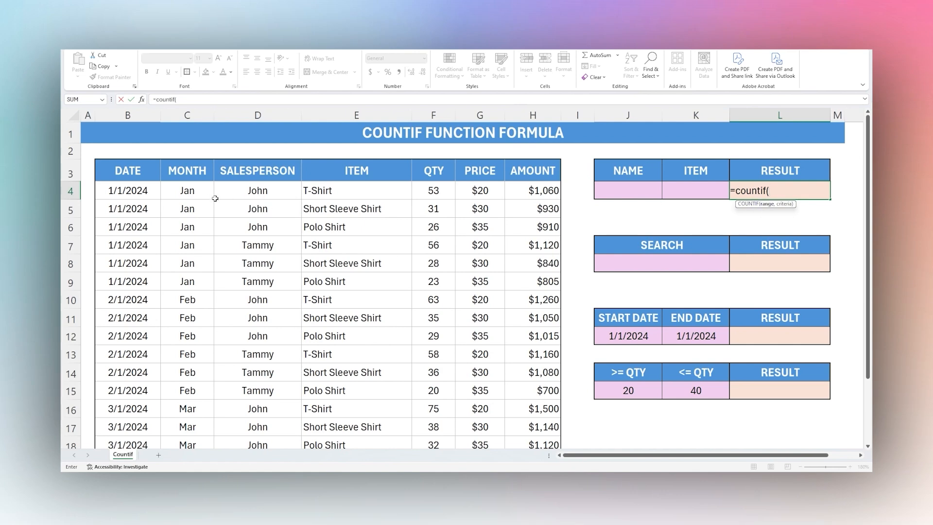
left_click_drag(256, 190, 274, 396)
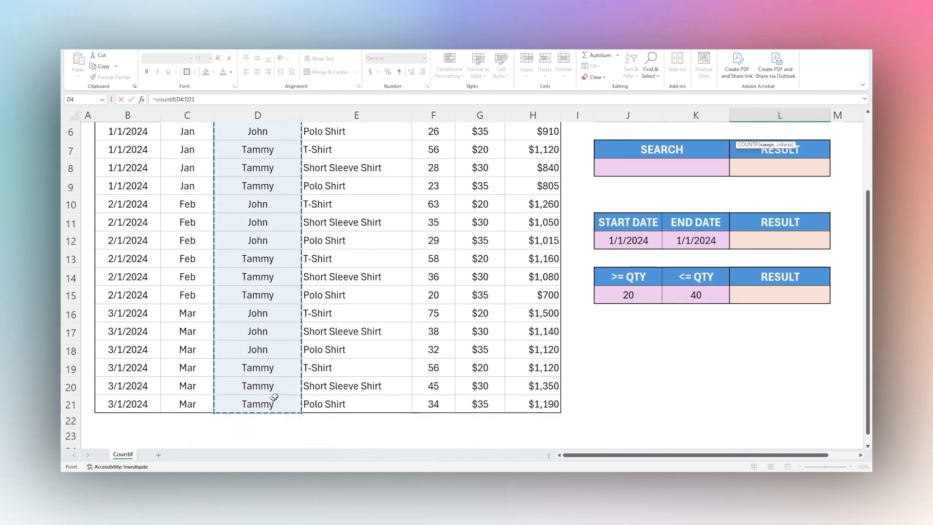
type(",")
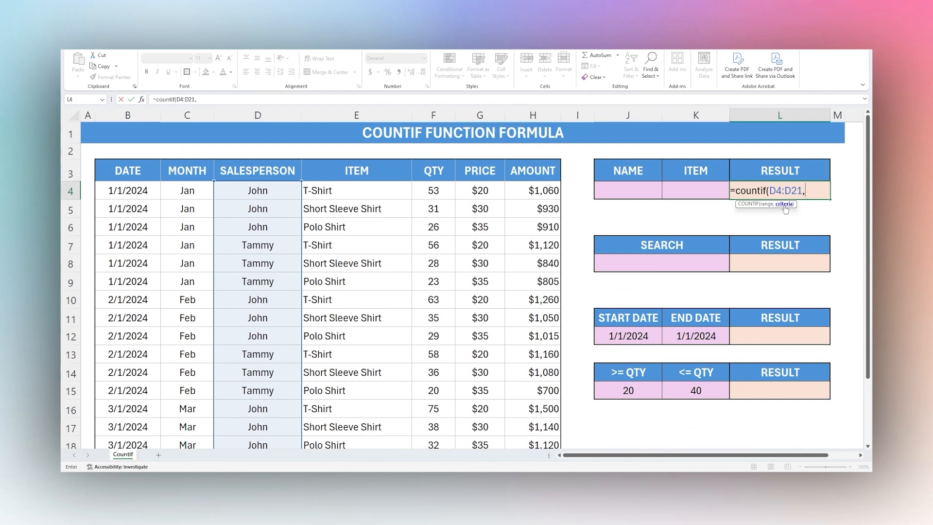
type("\"John\"")
key("Return")
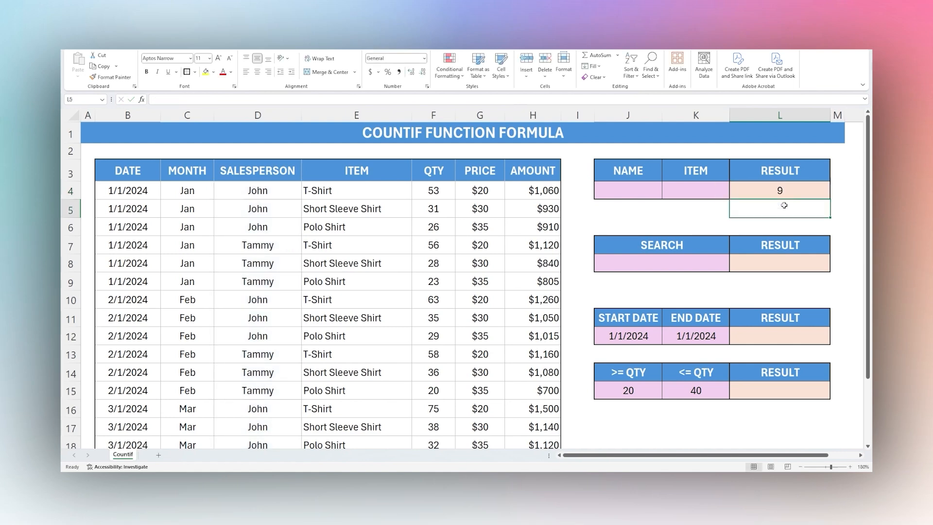
- Replace the quoted name criterion in L4's COUNTIF formula with a reference to the name cell J4
left_click(778, 190)
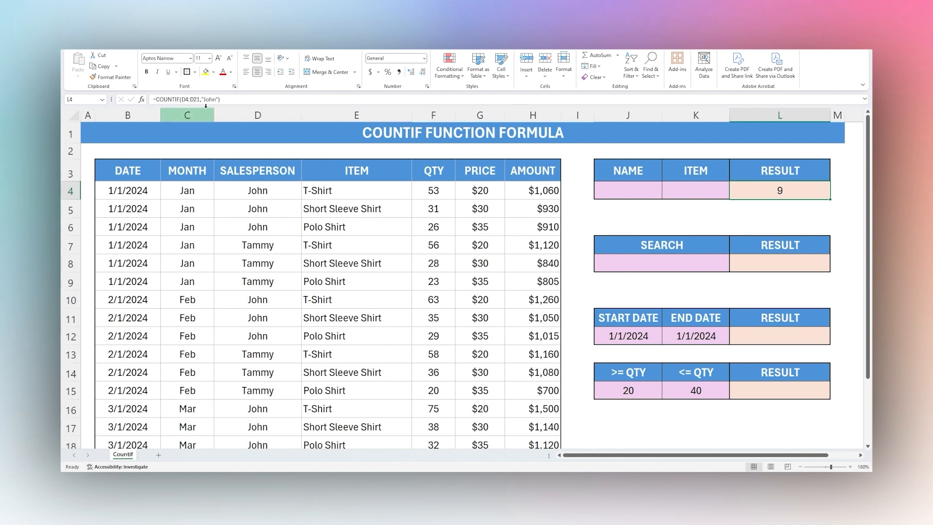
key("F2")
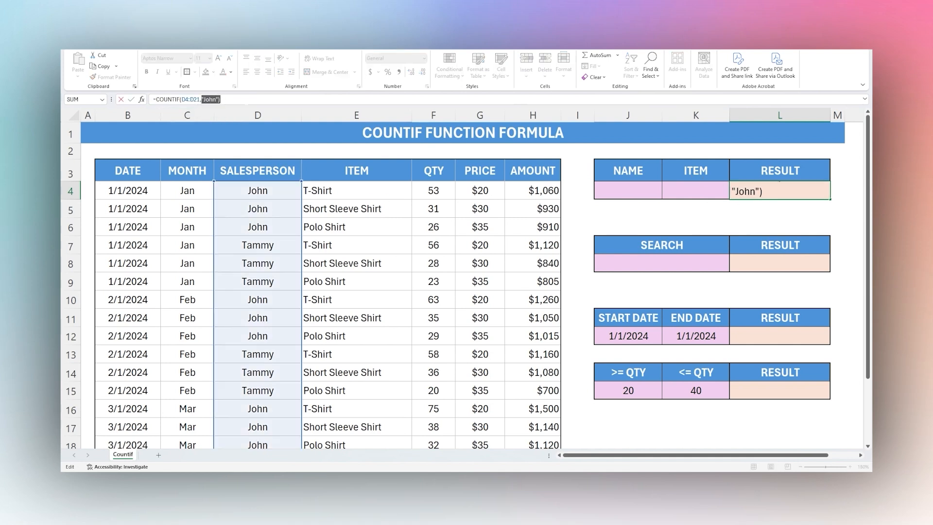
key("BackSpace")
key("BackSpace")
key("BackSpace")
key("BackSpace")
key("BackSpace")
key("BackSpace")
key("BackSpace")
left_click(604, 193)
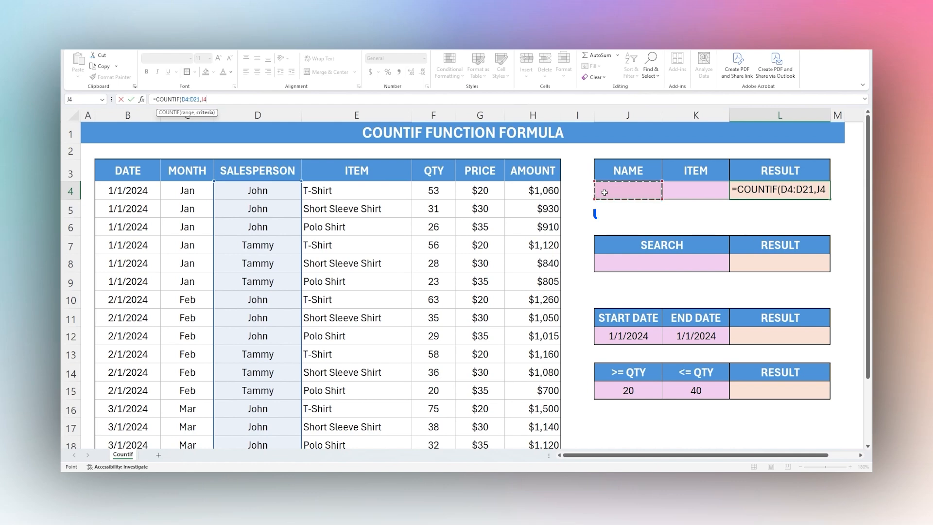
key("Return")
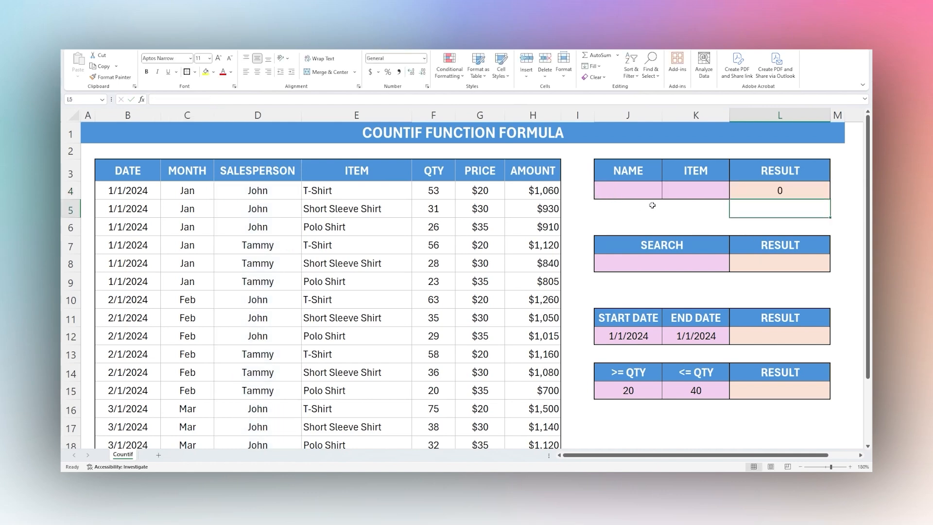
- Choose the first listed salesperson in the name cell J4
left_click(640, 193)
left_click(664, 194)
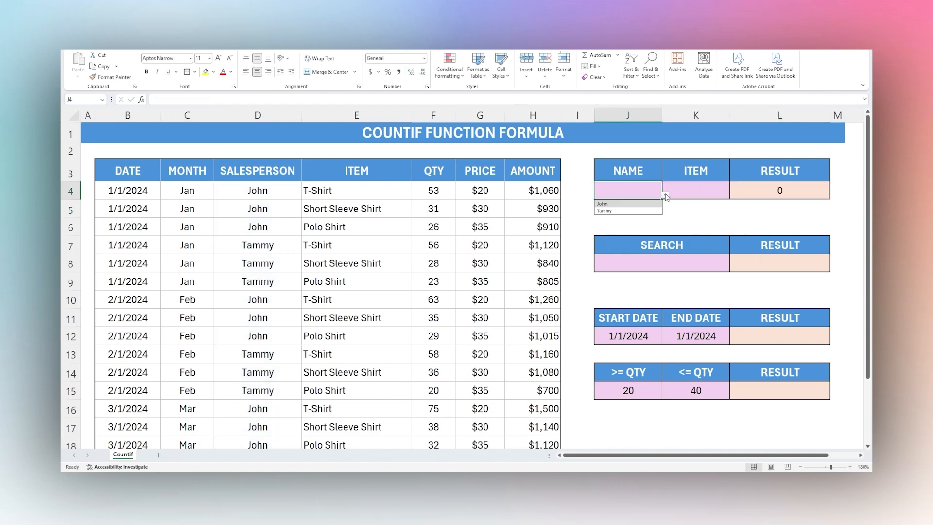
left_click(606, 205)
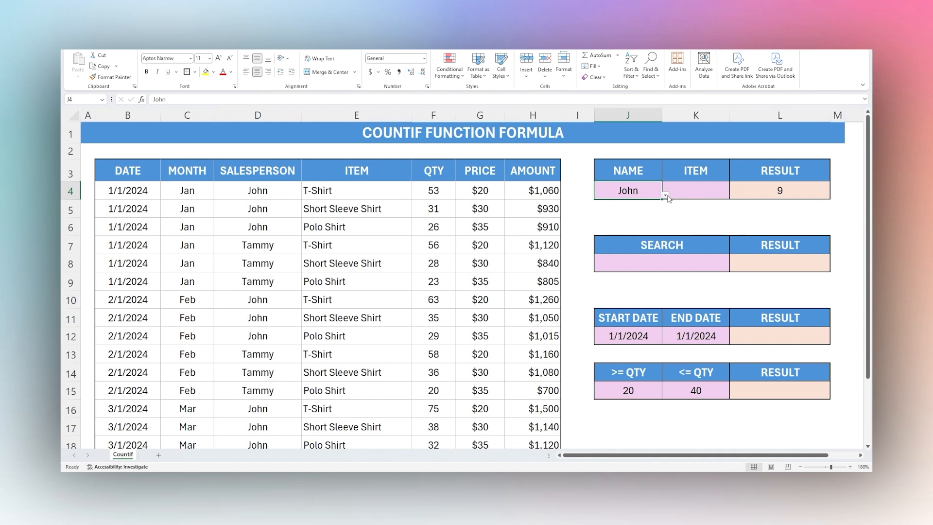
- Change the COUNTIF formula in L4 to count "T-Shirt" in the item range E4:E21
left_click(743, 194)
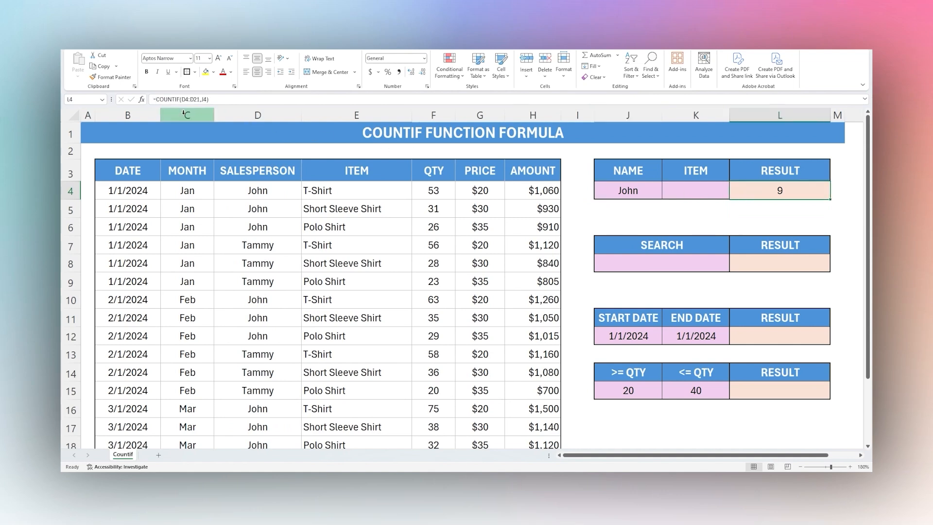
left_click_drag(182, 99, 210, 100)
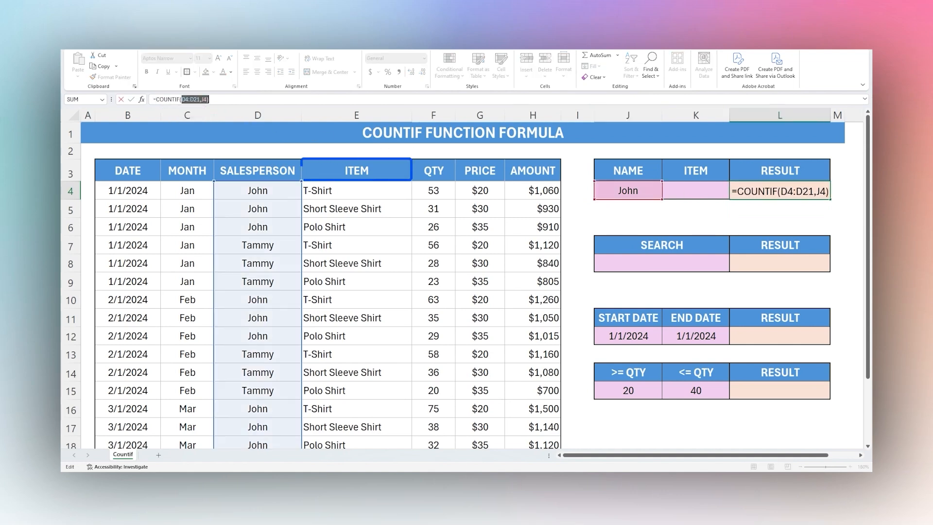
key("BackSpace")
left_click_drag(339, 192, 327, 388)
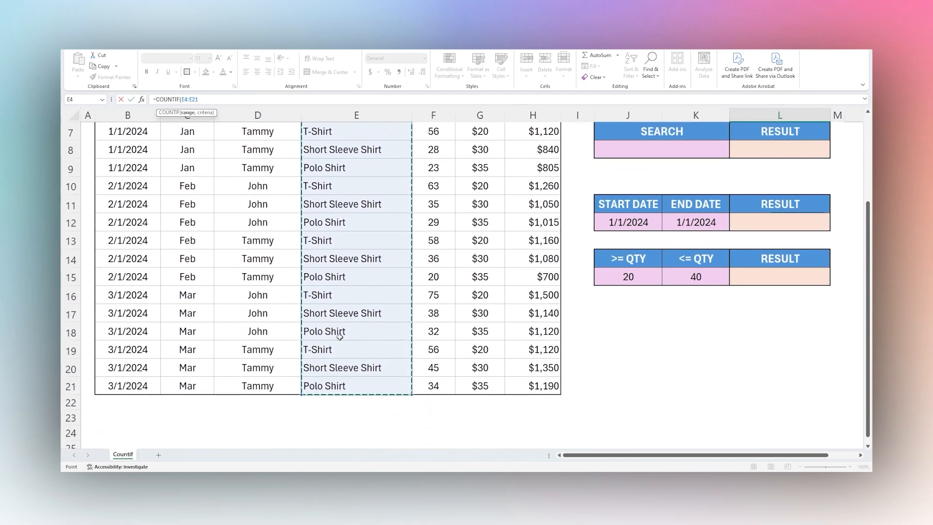
type(",")
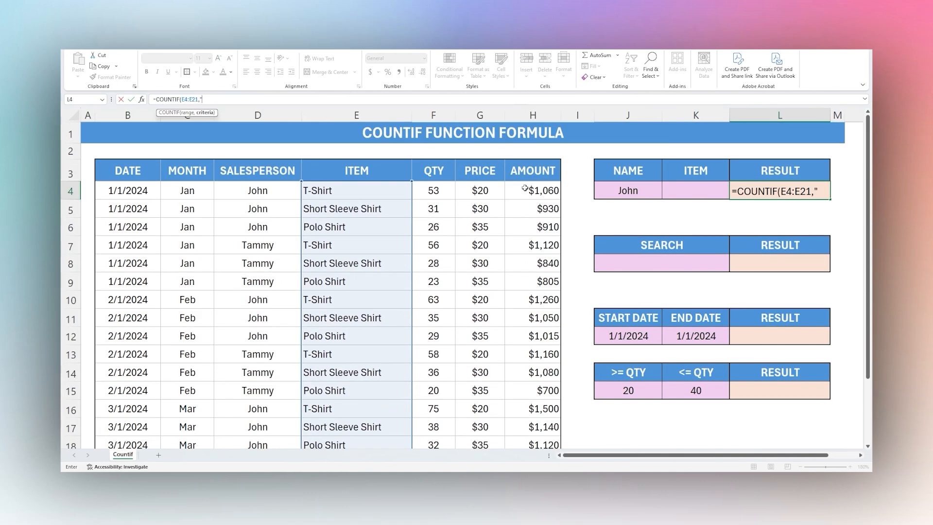
type("\"T-Shirt\")")
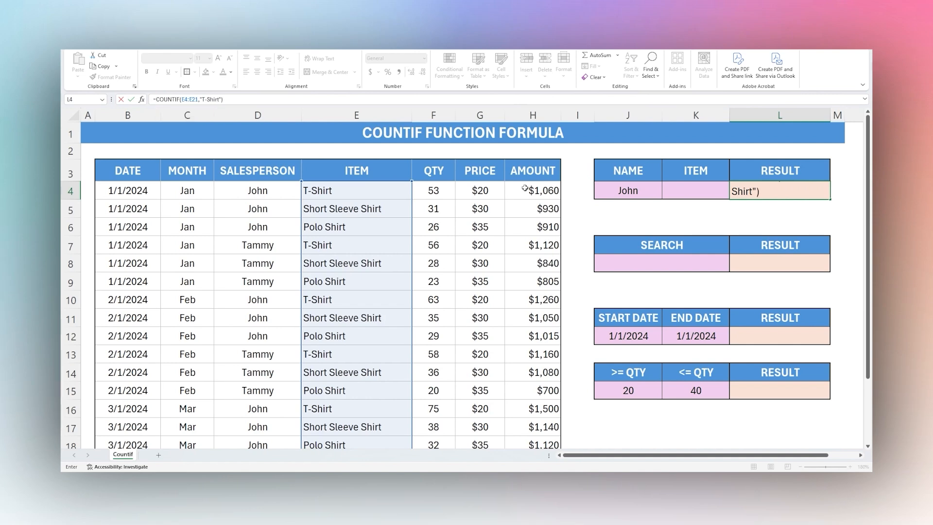
key("Return")
left_click(781, 191)
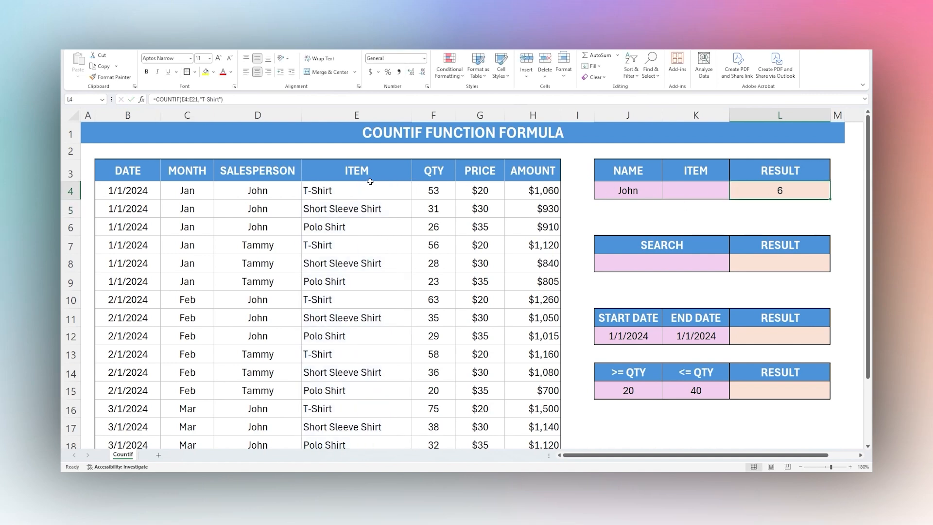
left_click_drag(130, 188, 500, 354)
scroll(438, 259, "down", 2)
scroll(438, 259, "up", 2)
- Rewrite L4's formula as COUNTIFS with the salesperson range D4:D21 and J4 as its first criterion
left_click(180, 99)
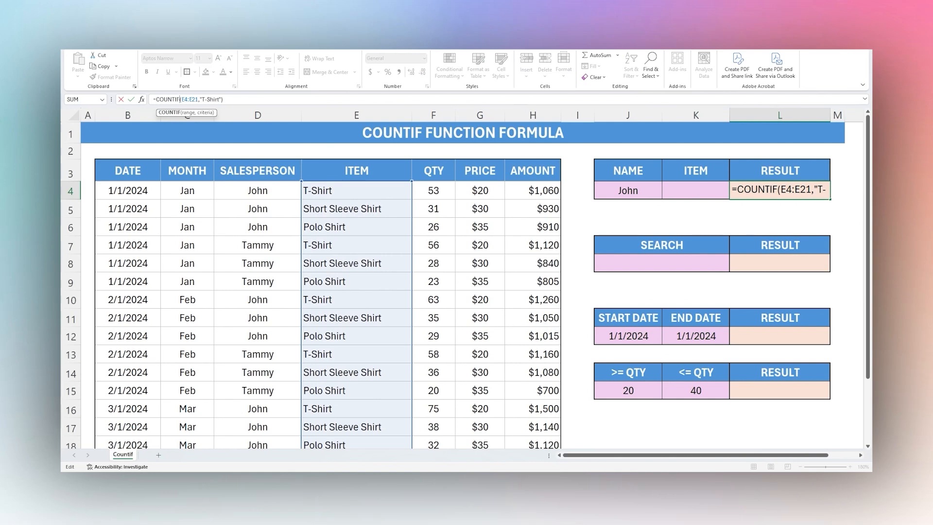
key("shift+End")
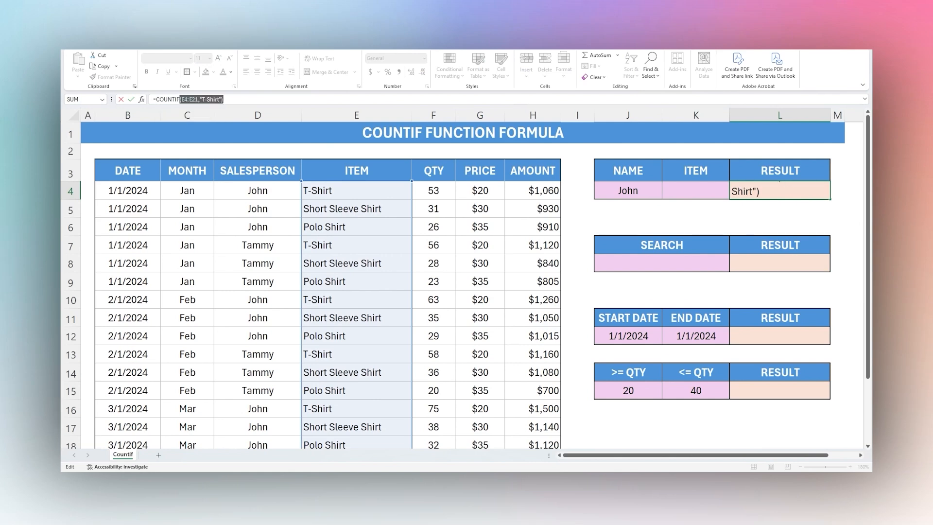
type("S")
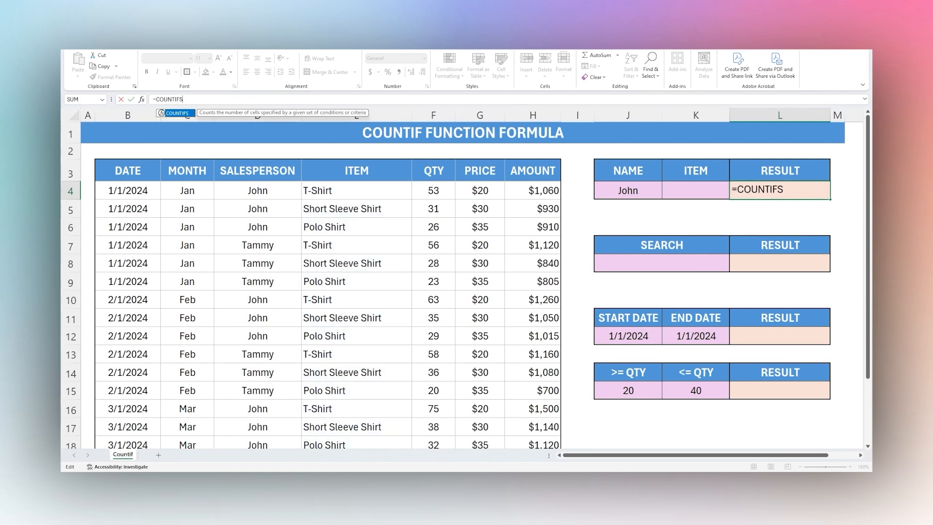
type("(")
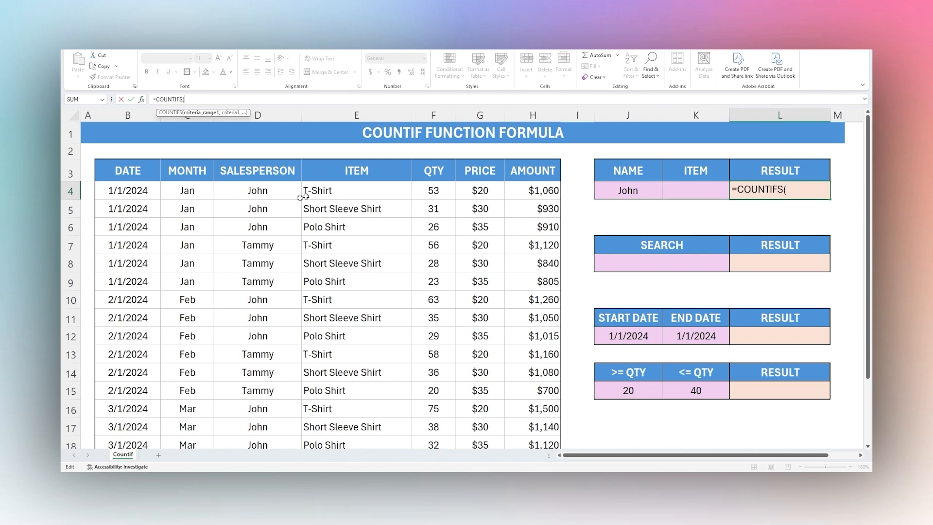
left_click_drag(248, 191, 260, 408)
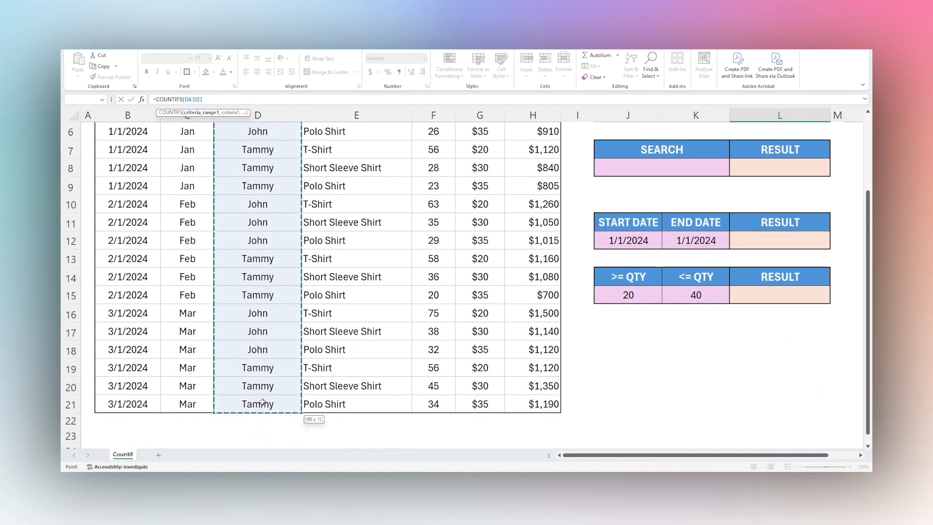
type(",")
scroll(415, 231, "up", 2)
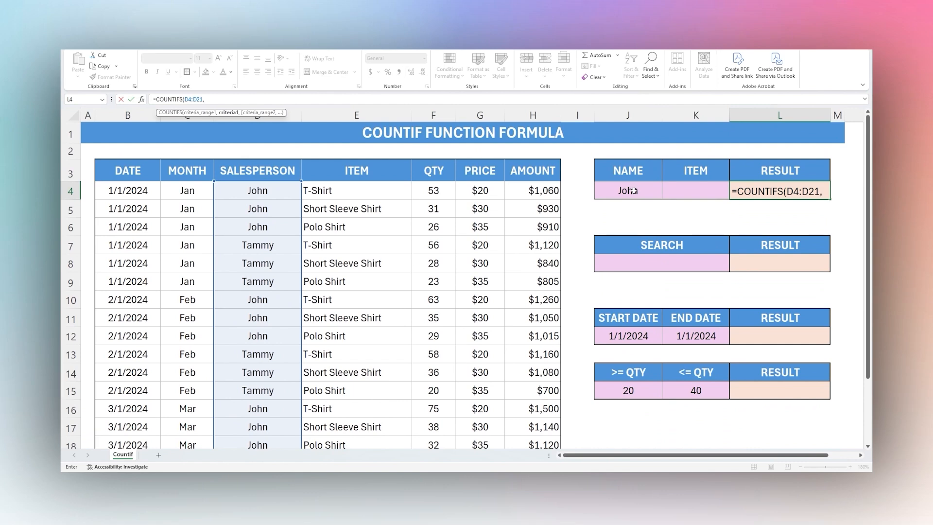
left_click(628, 190)
type(",")
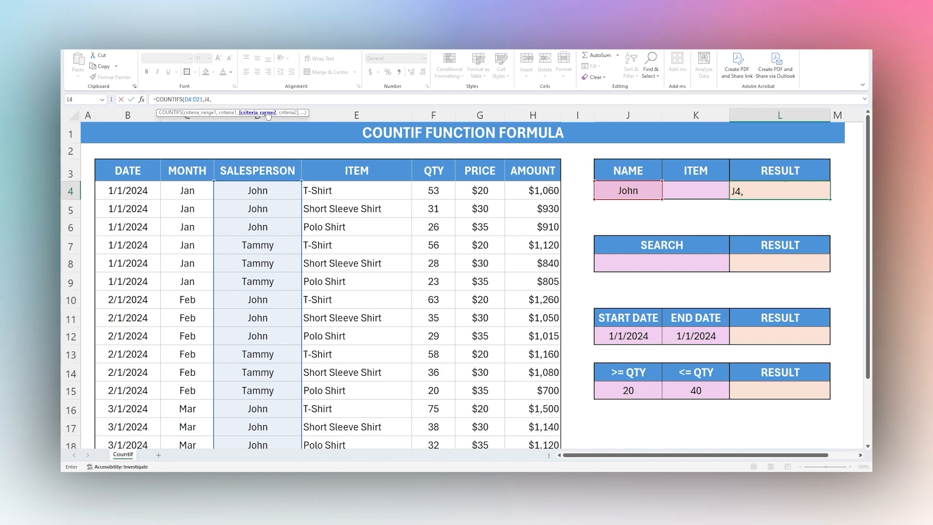
- Add the item range E4:E21 with criterion K4 to L4's COUNTIFS formula and complete it
left_click(337, 197)
left_click_drag(337, 202, 338, 383)
type(",")
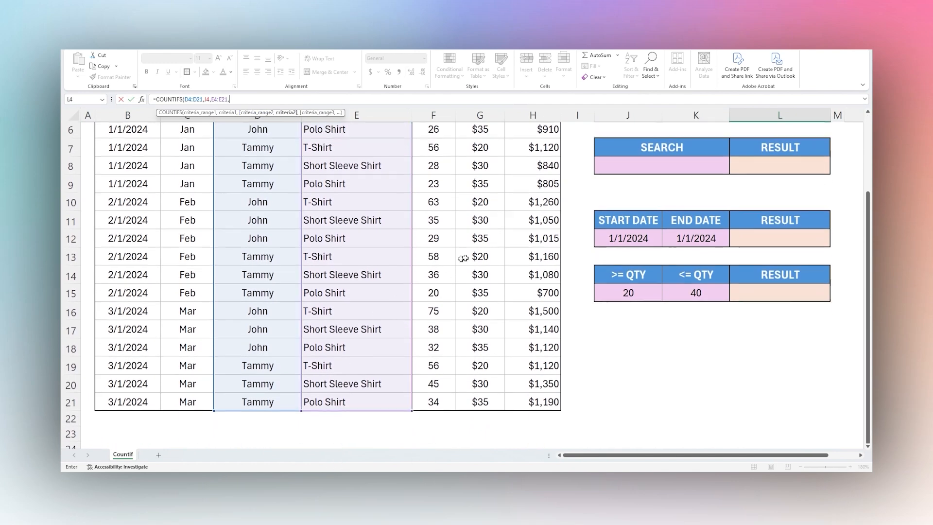
left_click(690, 190)
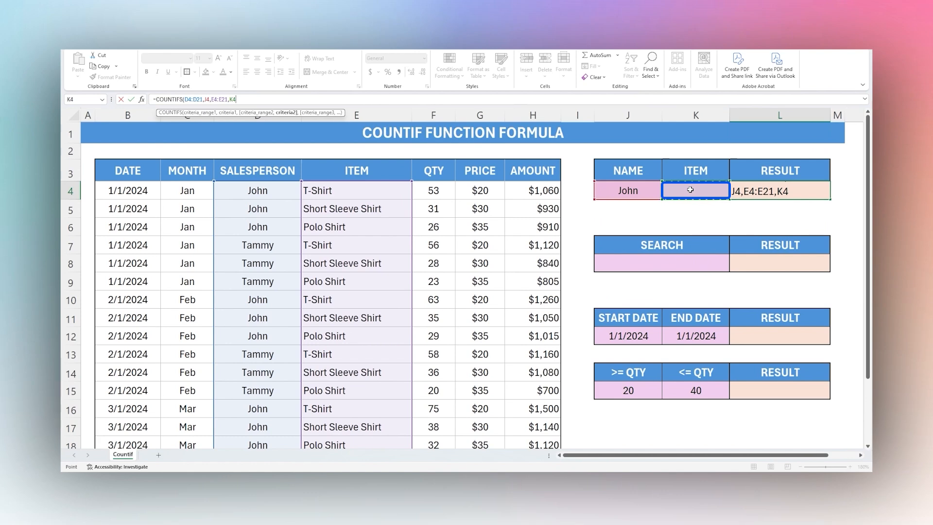
key("Return")
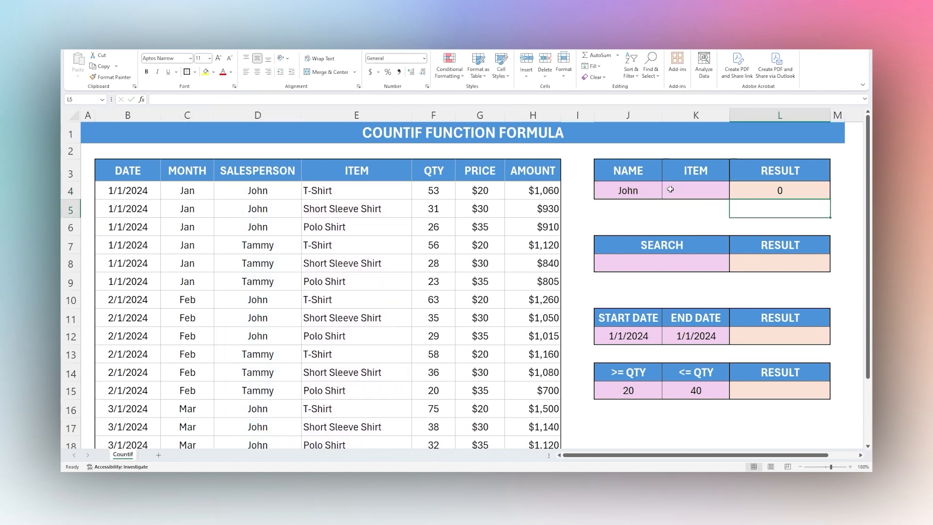
- Choose T-Shirt in the item cell K4
left_click(672, 191)
left_click(733, 196)
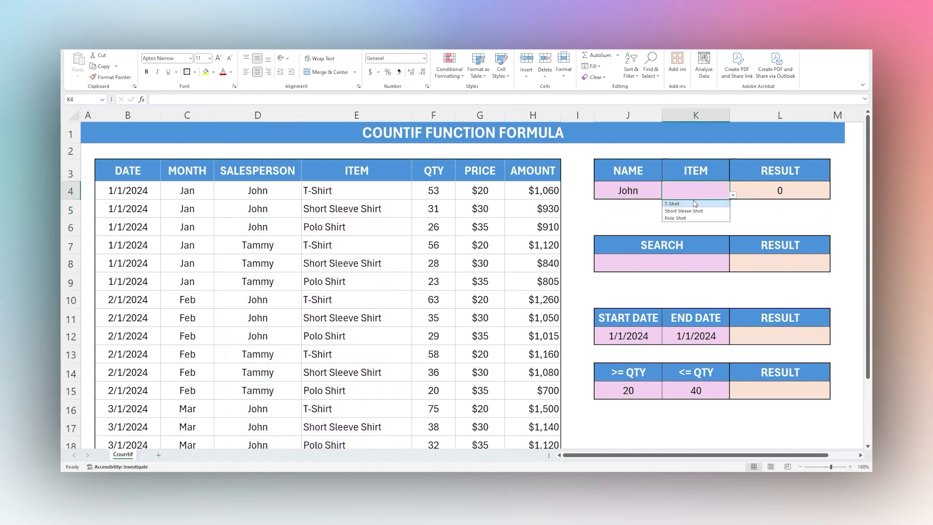
left_click(679, 204)
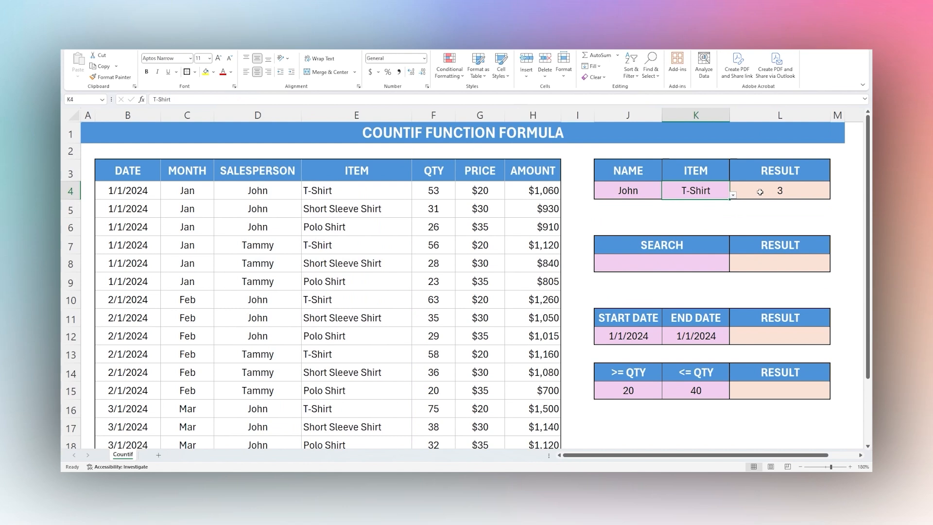
- Select table rows 4, 10 and 16 together to check the T-Shirt records of the chosen salesperson
left_click(770, 191)
left_click_drag(114, 191, 515, 192)
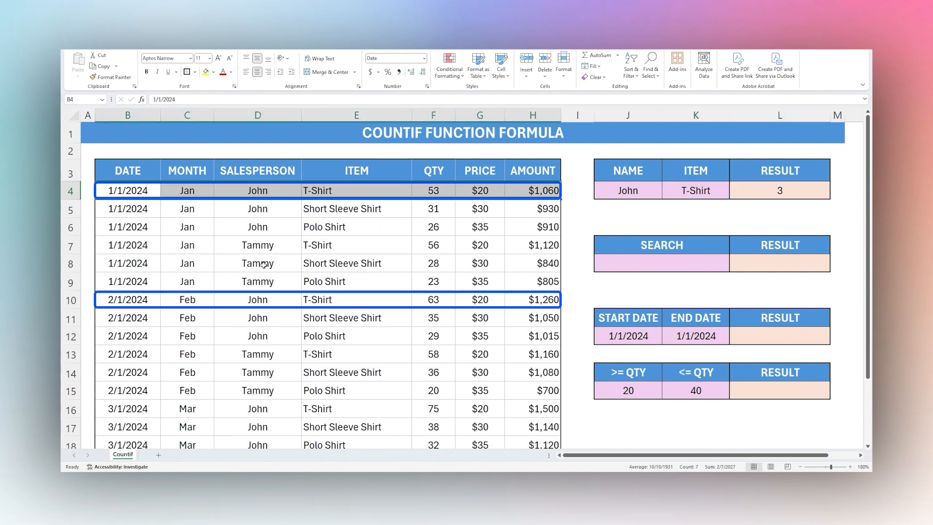
left_click_drag(138, 301, 510, 299)
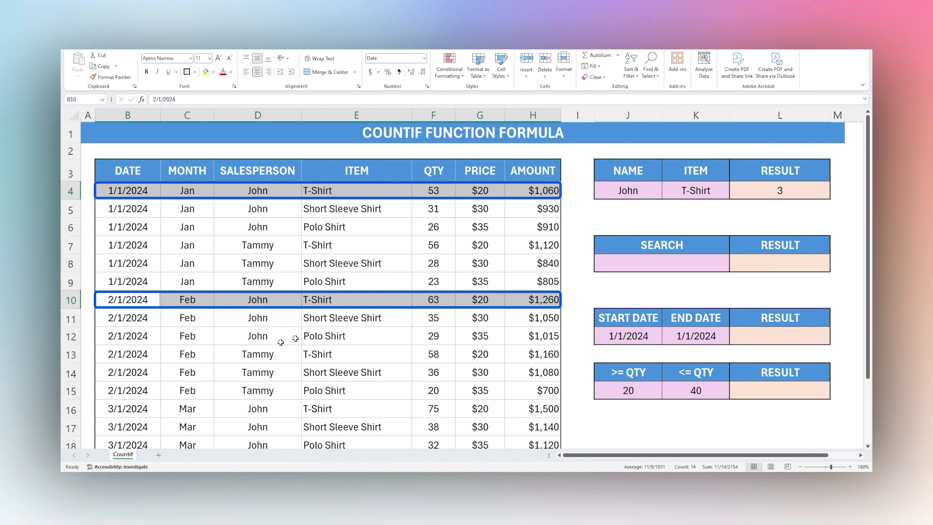
left_click_drag(117, 409, 534, 409)
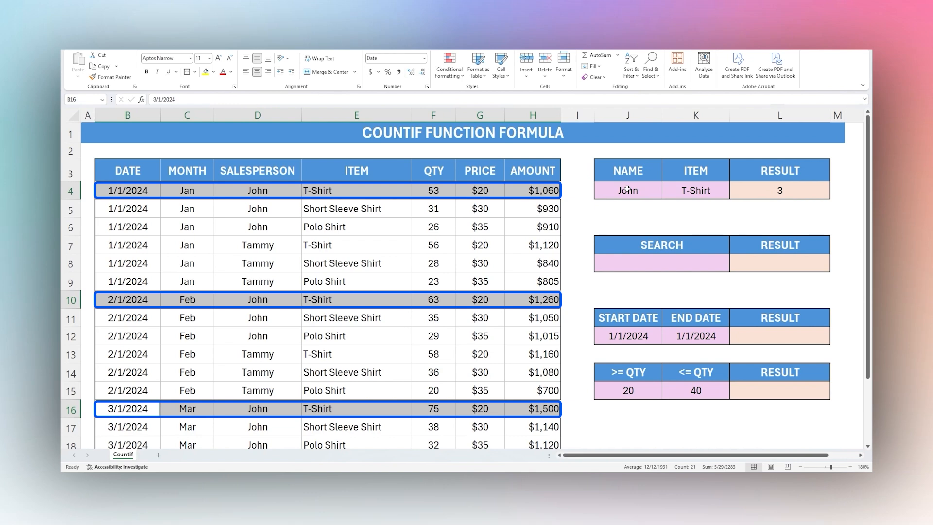
- Replace the formula in L4 with a COUNTIF over quantity range F4:F21 with criterion 53, and check it against F4
left_click(776, 190)
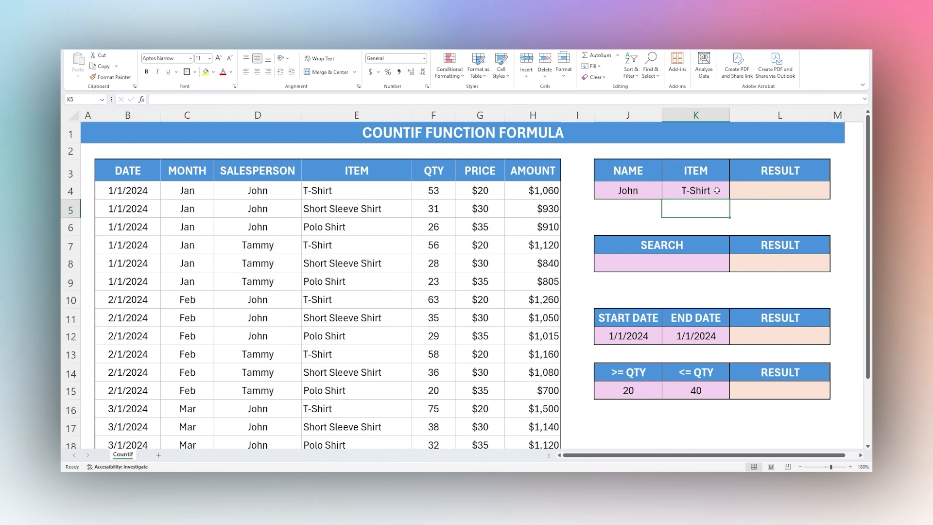
left_click(770, 194)
type("=")
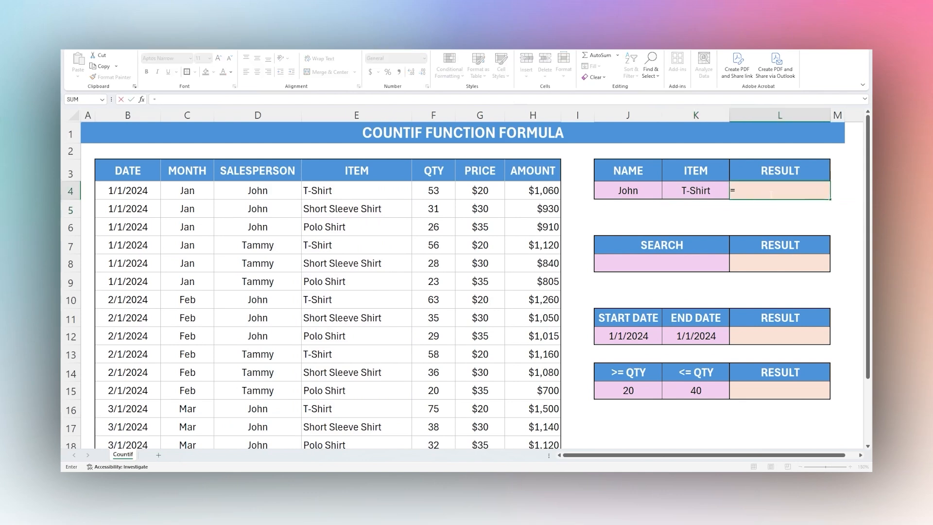
type("count")
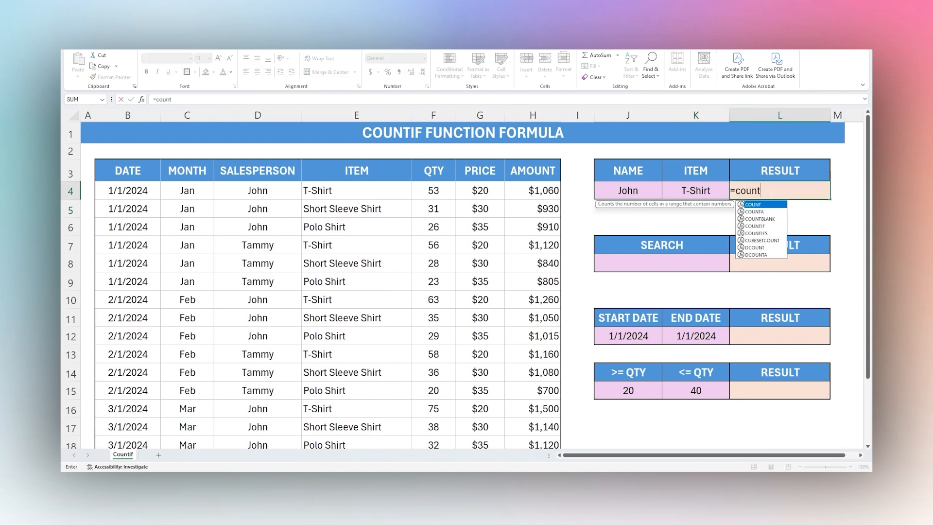
type("if(")
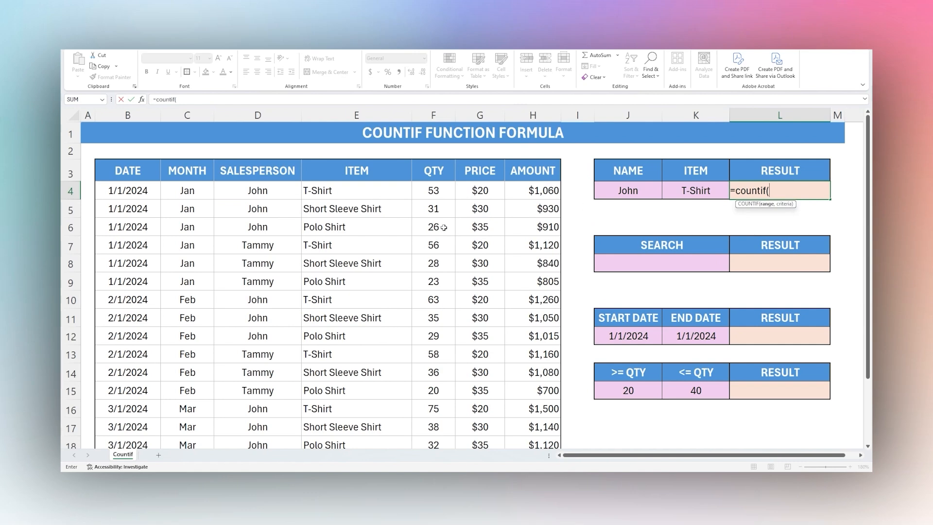
left_click_drag(431, 188, 433, 411)
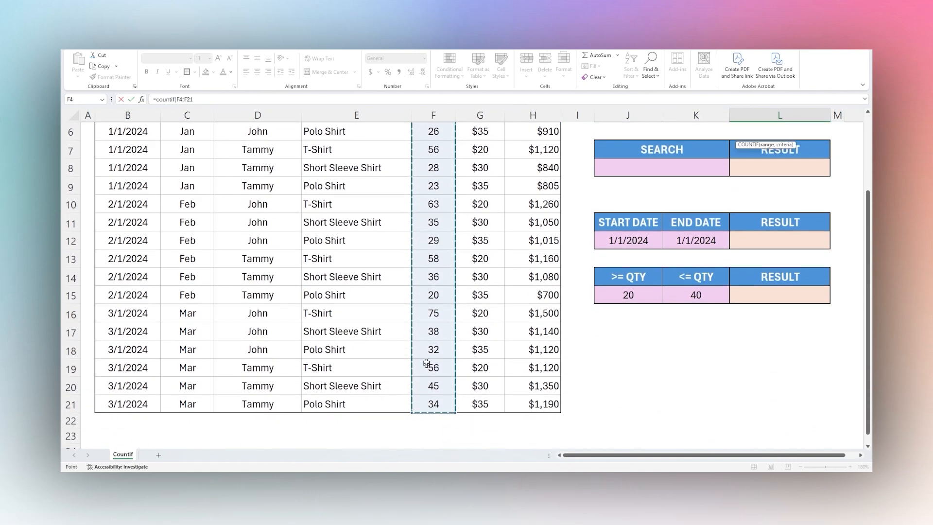
type(",")
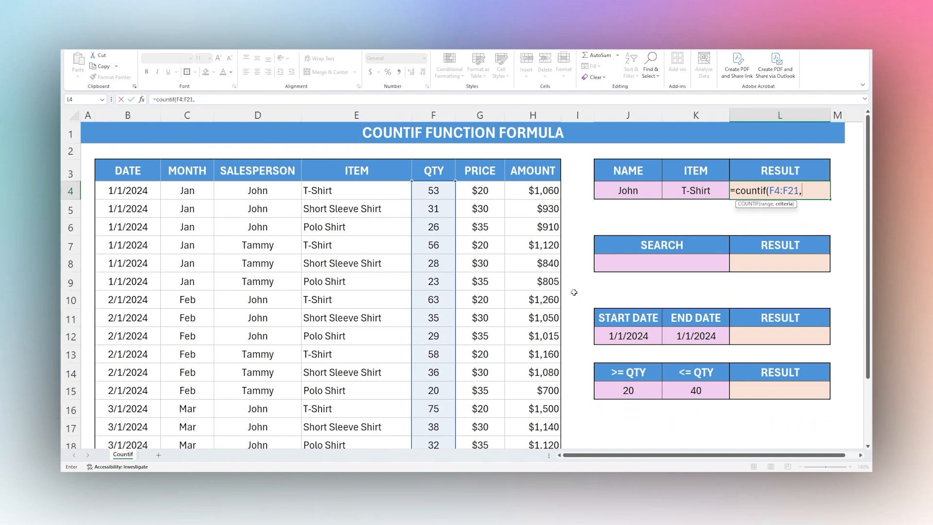
type("53)")
key("Return")
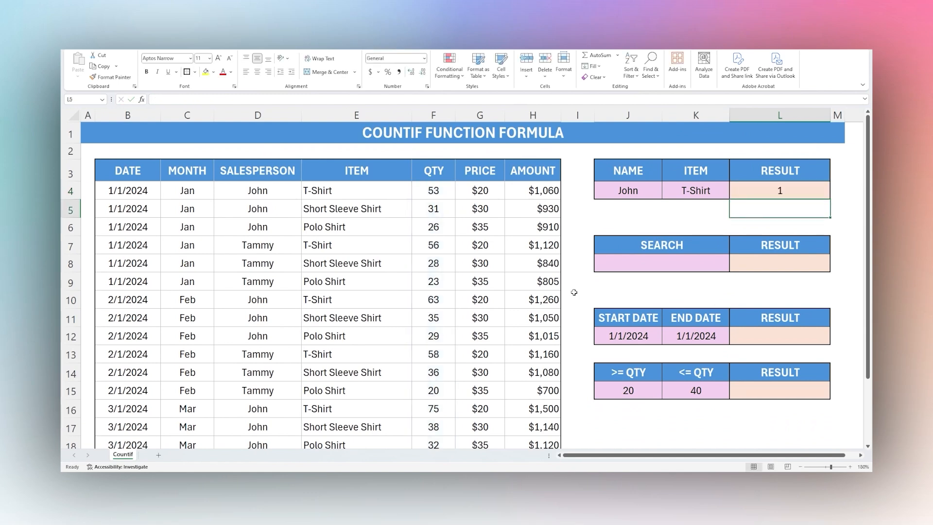
left_click(433, 191)
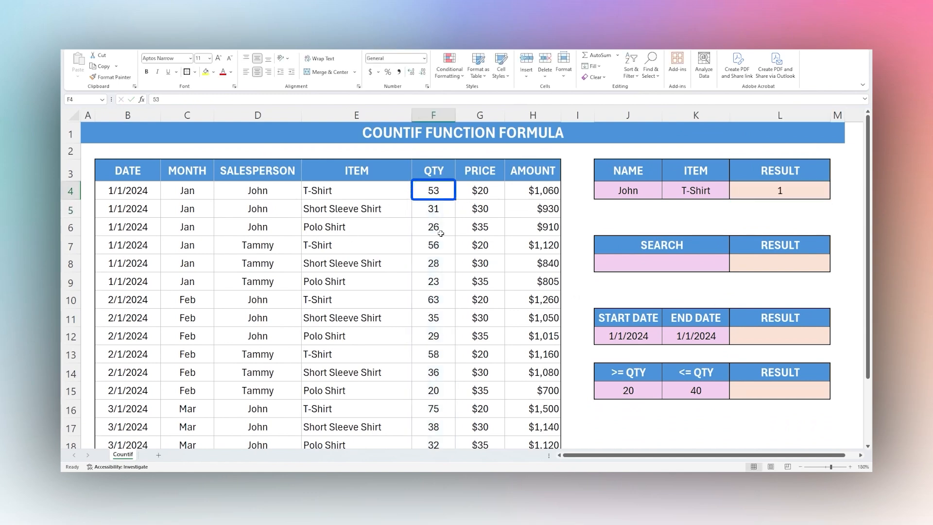
- Change the criterion in L4's COUNTIF formula to 56
left_click(789, 195)
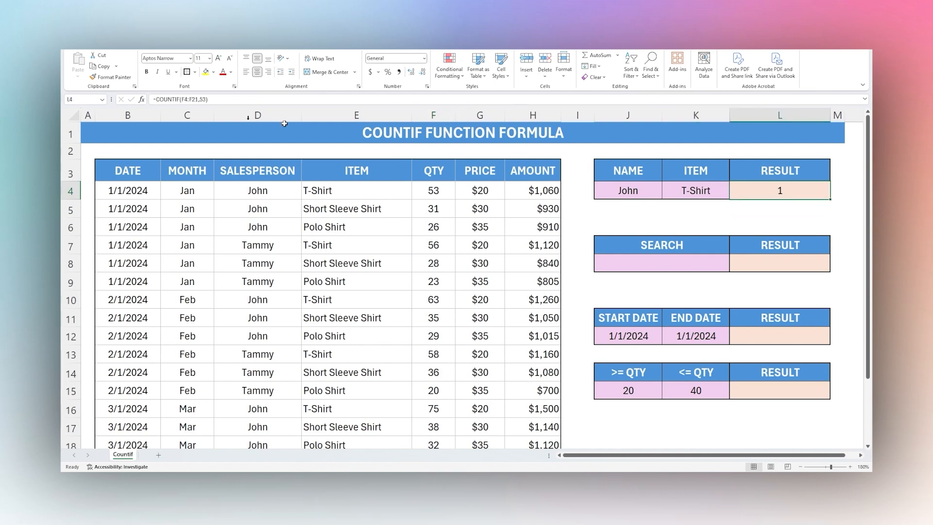
double_click(775, 191)
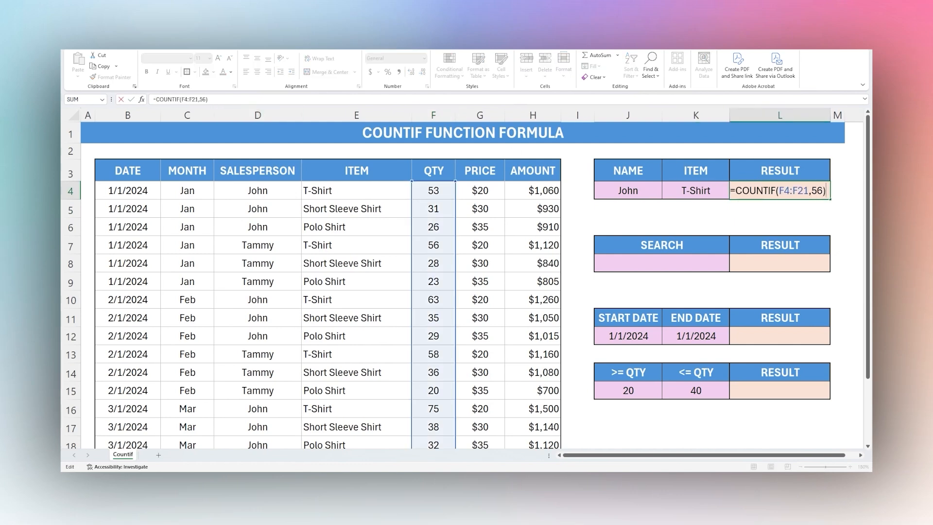
key("Return")
left_click(801, 188)
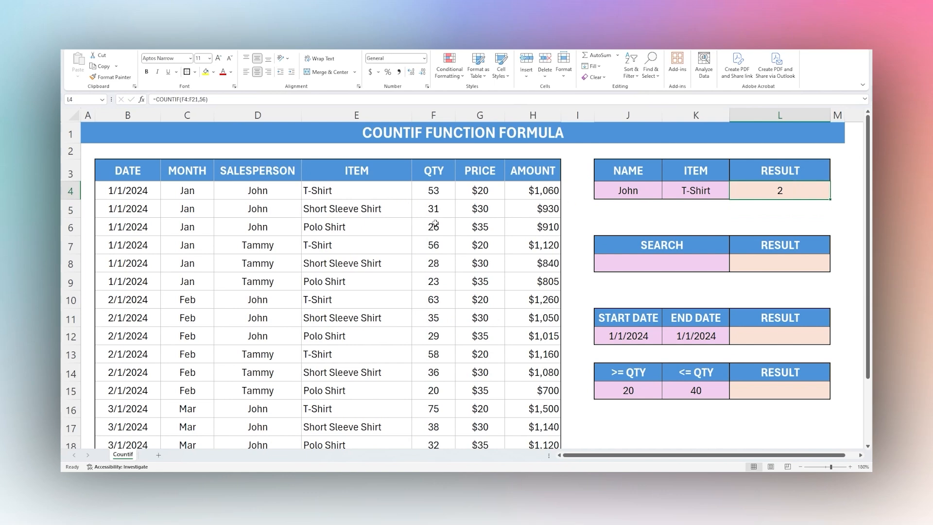
- Check quantity cells F7 and F19 against the count, and review the criterion in L4's formula
left_click(434, 248)
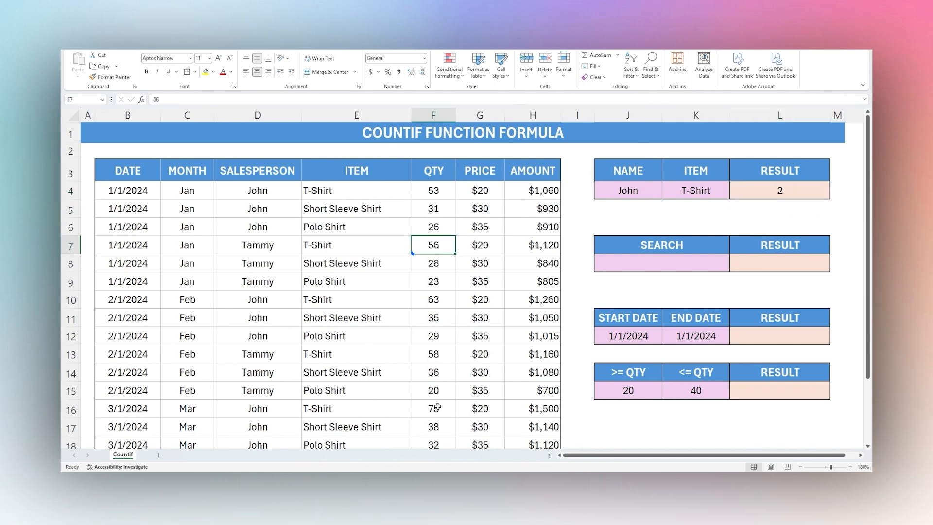
scroll(438, 404, "down", 1)
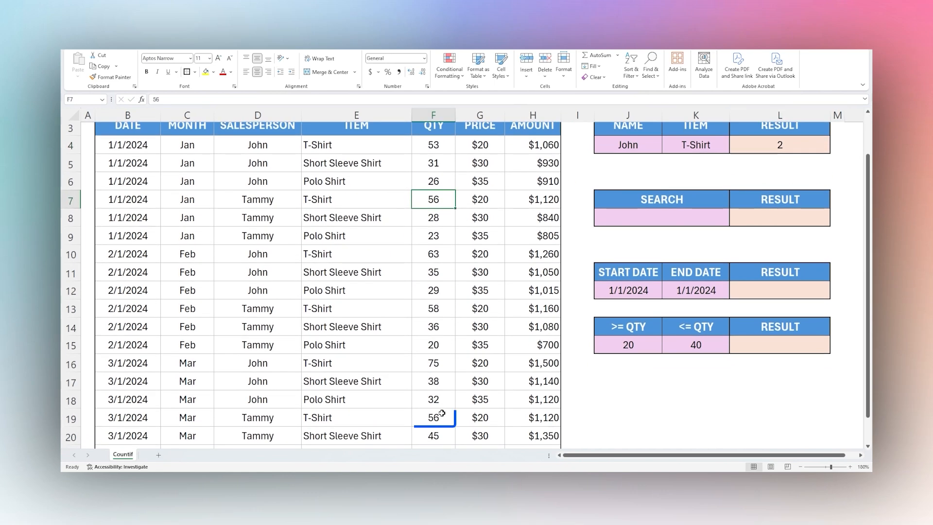
left_click(434, 416)
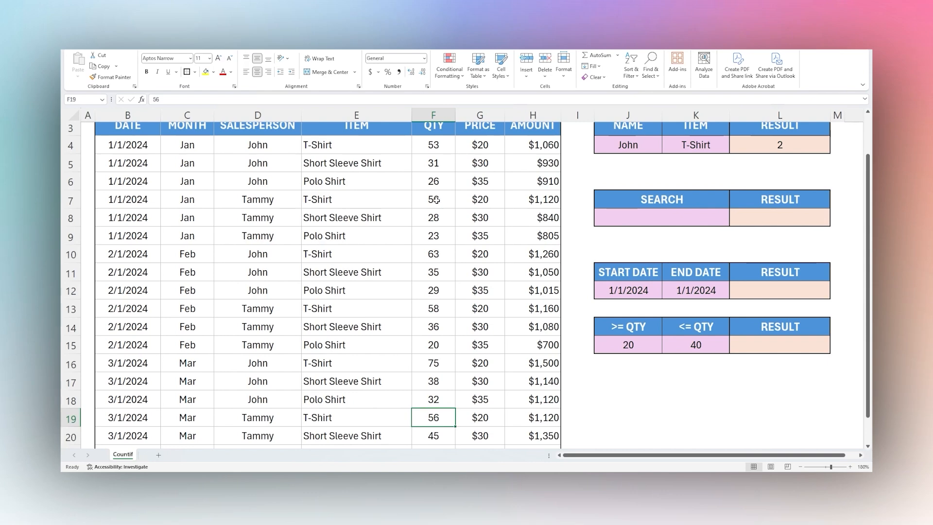
scroll(729, 204, "up", 1)
left_click(736, 192)
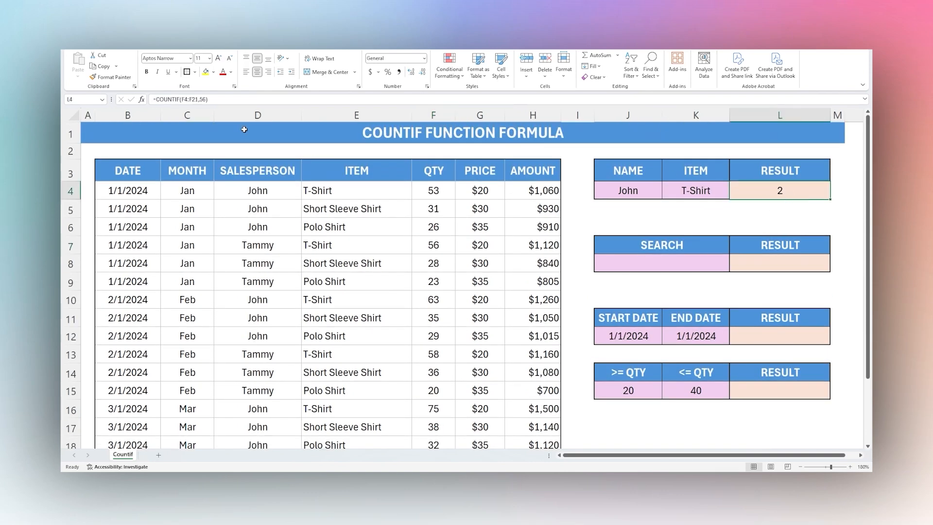
left_click(199, 100)
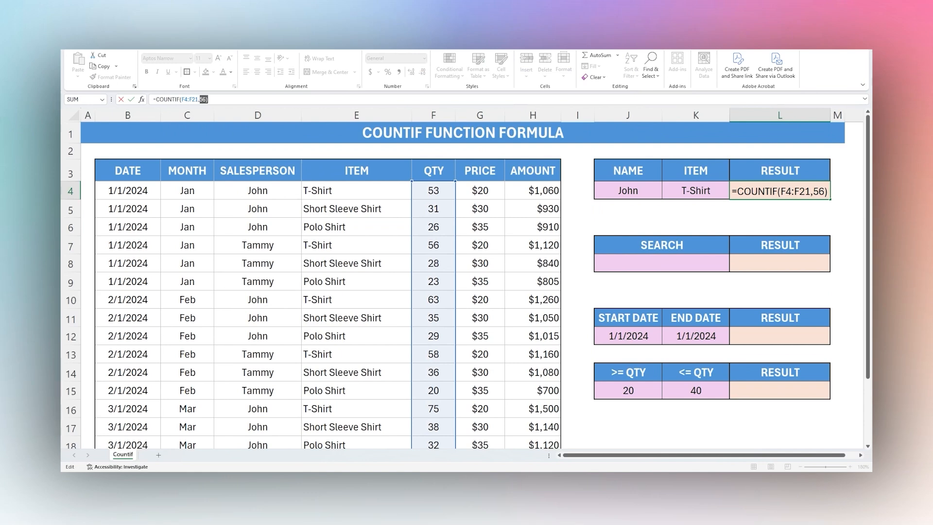
left_click(208, 99)
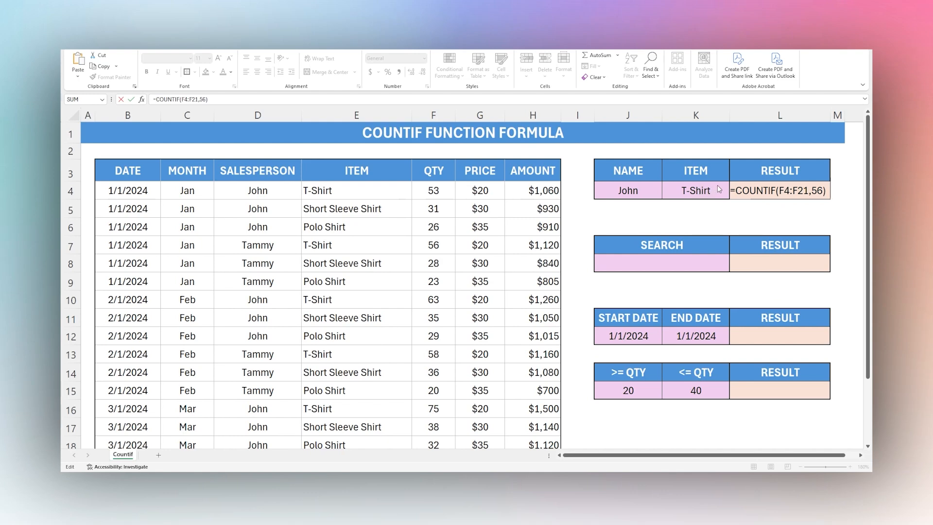
- Remove the existing arguments from L4's COUNTIF formula and set item range E4:E21 as its range
left_click(827, 190)
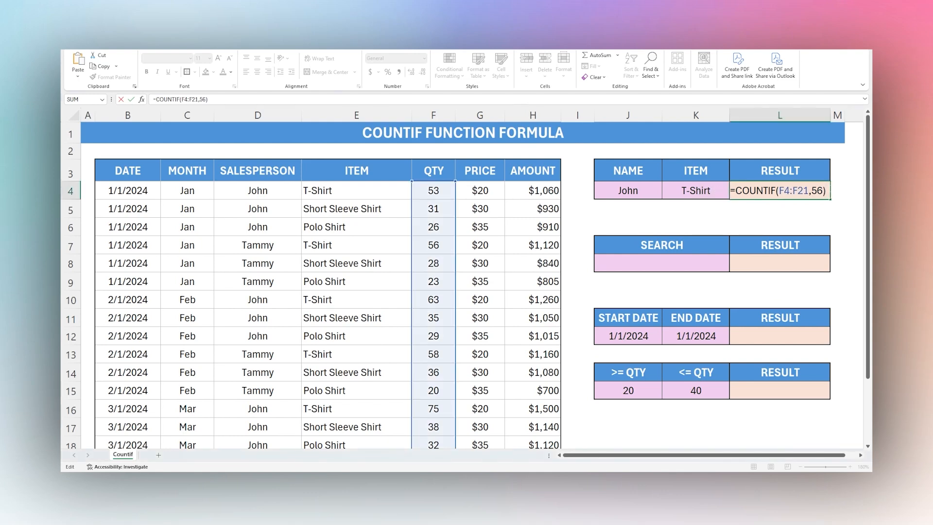
key("BackSpace")
key("BackSpace")
key("BackSpace")
key("BackSpace")
key("BackSpace")
key("BackSpace")
key("BackSpace")
key("BackSpace")
key("BackSpace")
key("BackSpace")
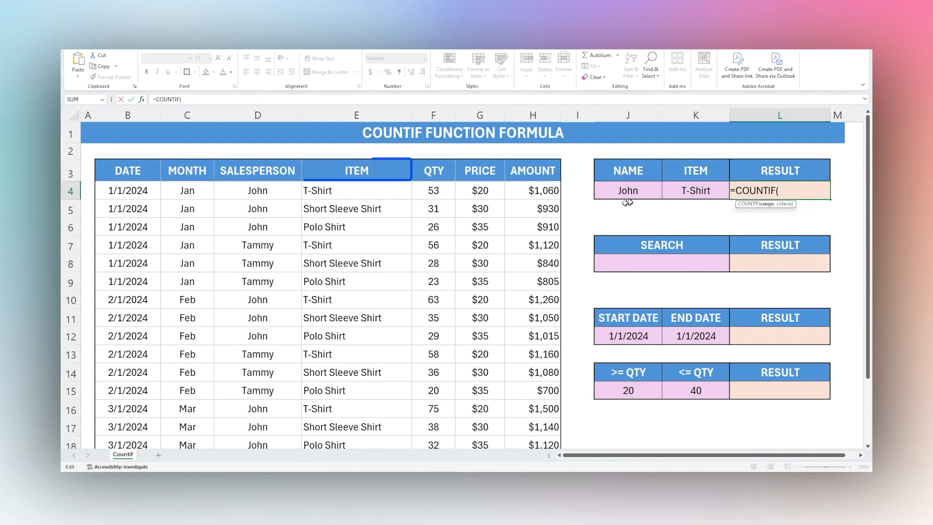
left_click_drag(320, 191, 337, 402)
- Add the array criteria {"T-Shirt","Polo Shirt"} to L4's COUNTIF formula and complete it
type(",{\"T")
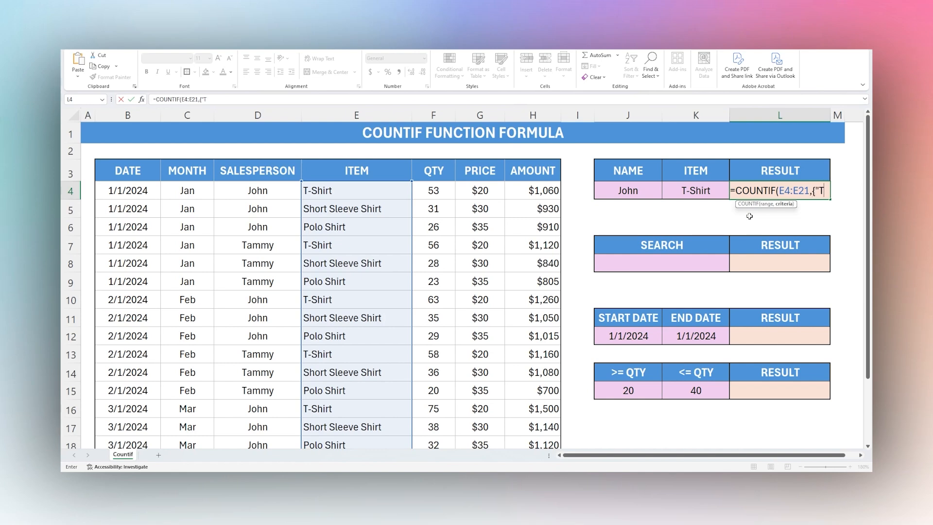
type("-Shirt\",")
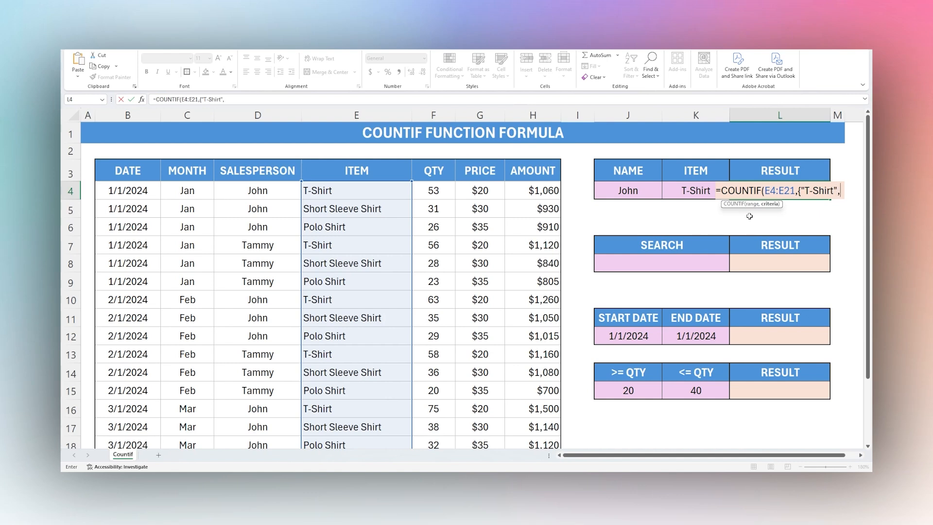
type("\"Polo")
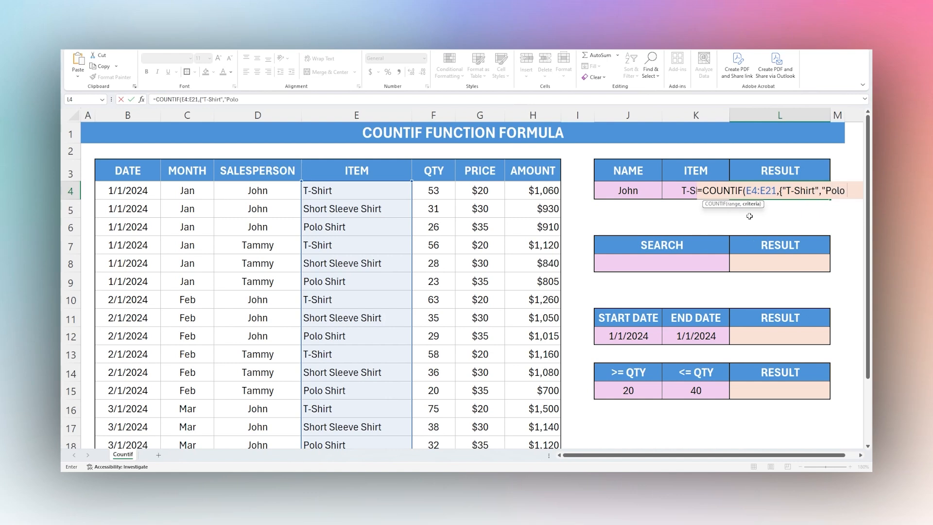
type(" Shirt\"")
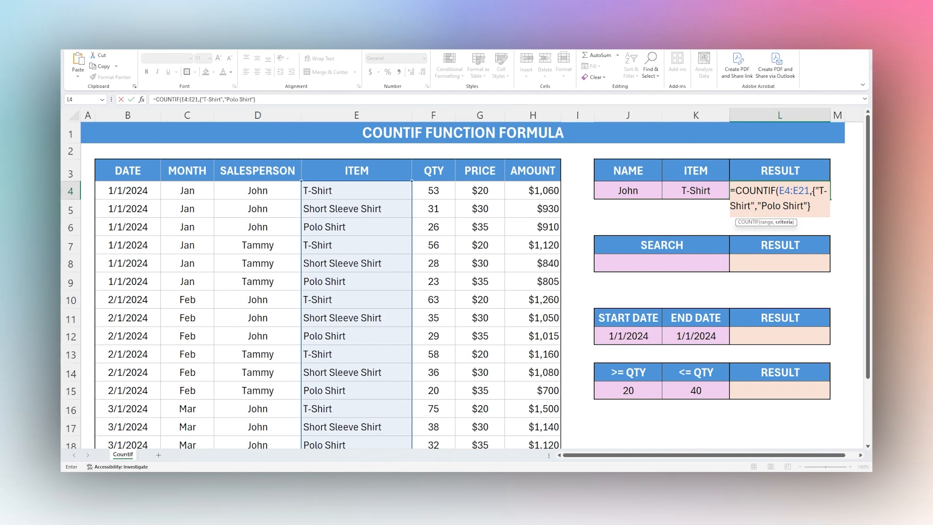
type("})")
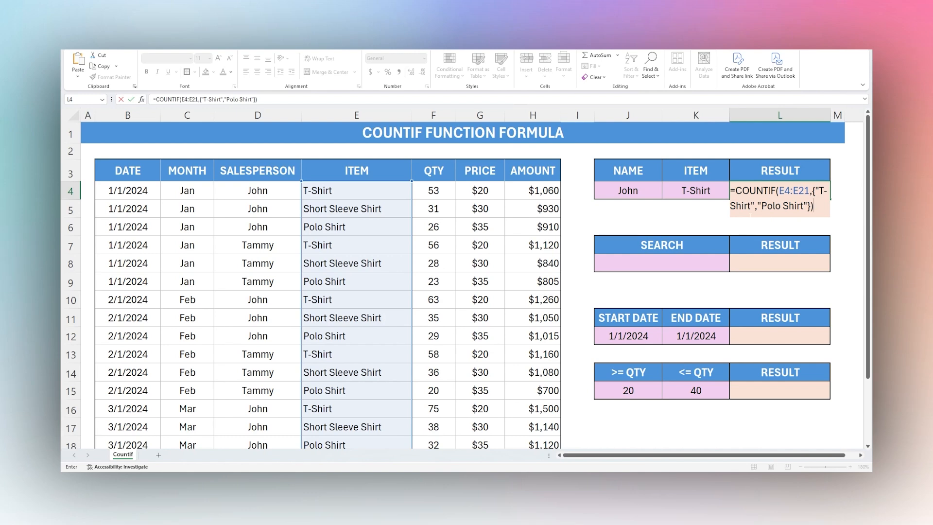
key("Return")
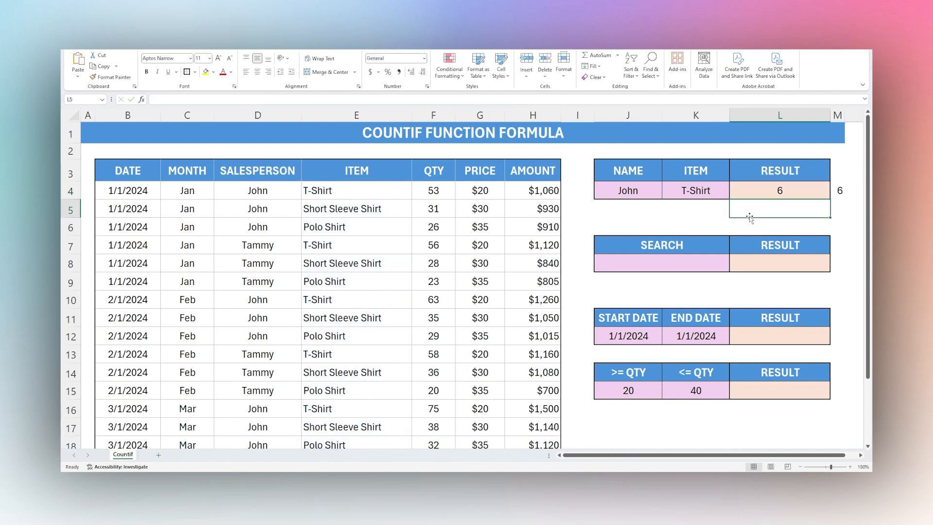
- Wrap L4's COUNTIF formula in a SUM function to total the counts of both items
left_click(789, 191)
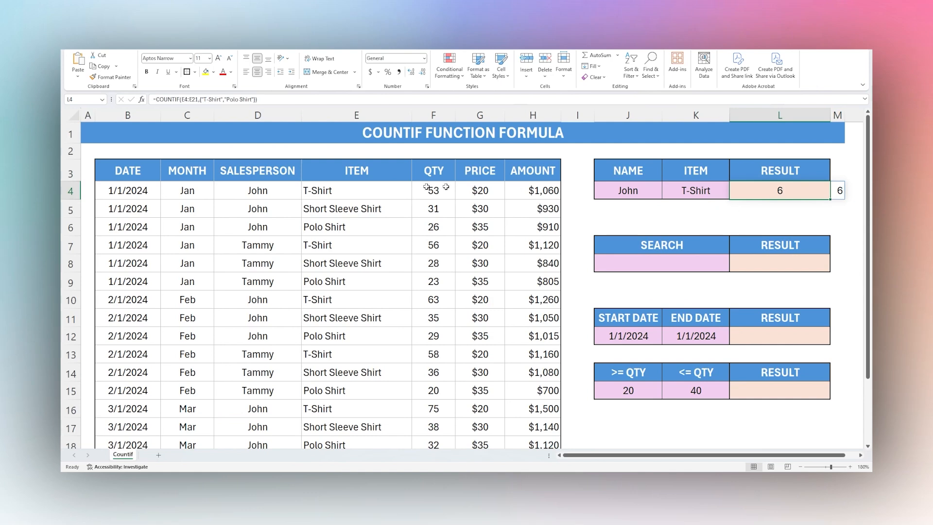
double_click(765, 191)
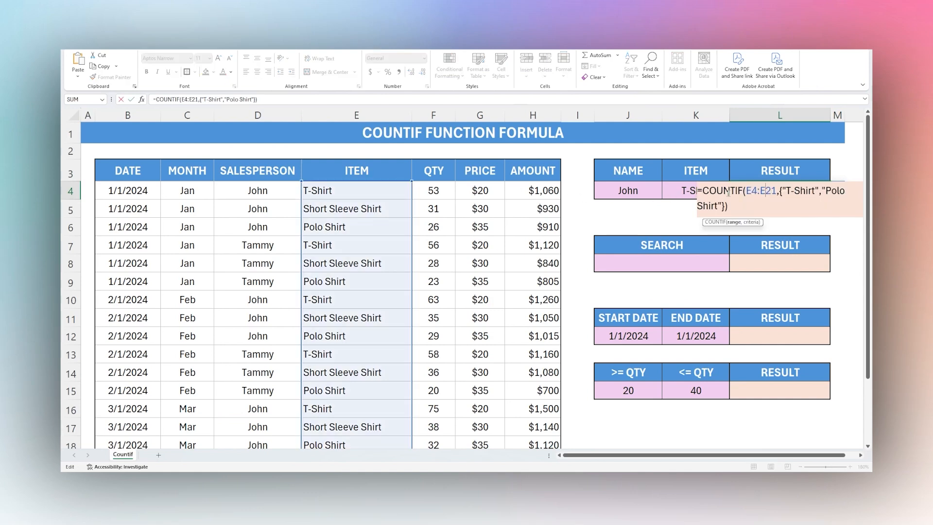
left_click(702, 189)
type("sum(")
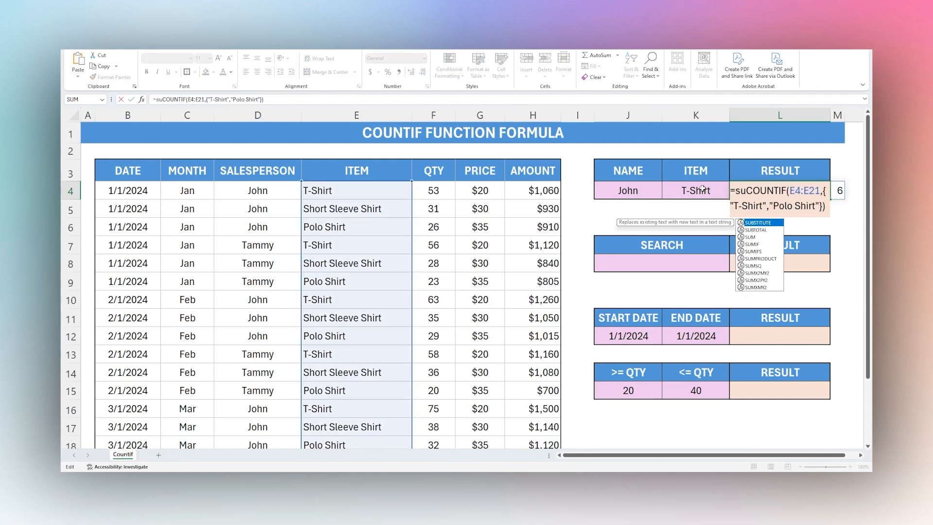
key("Down")
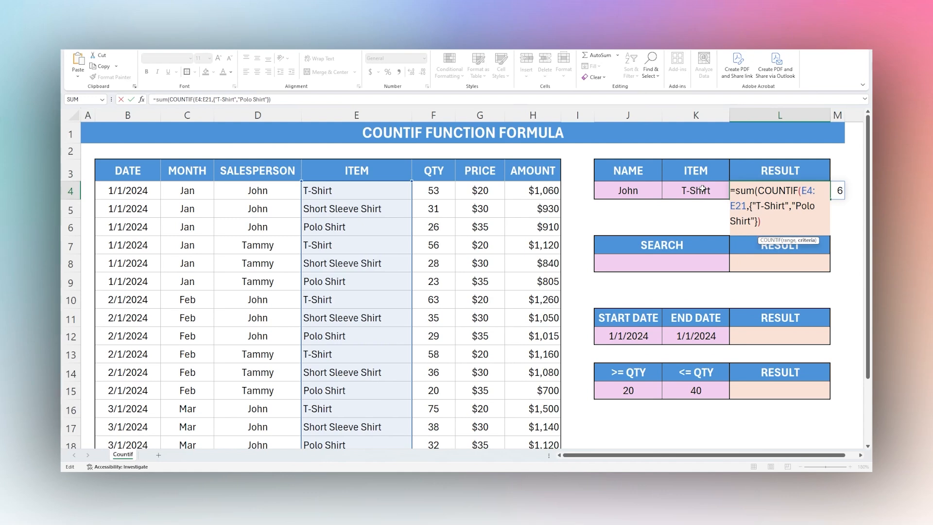
key("End")
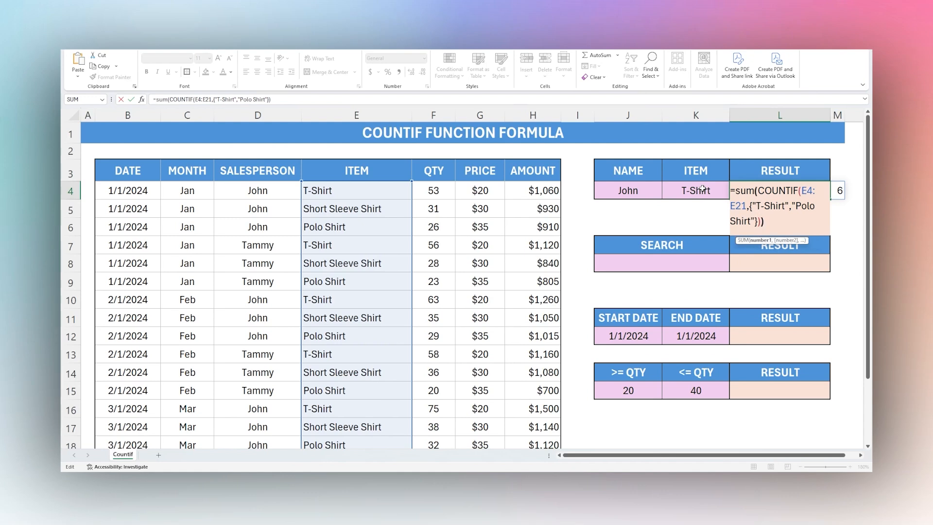
key("Return")
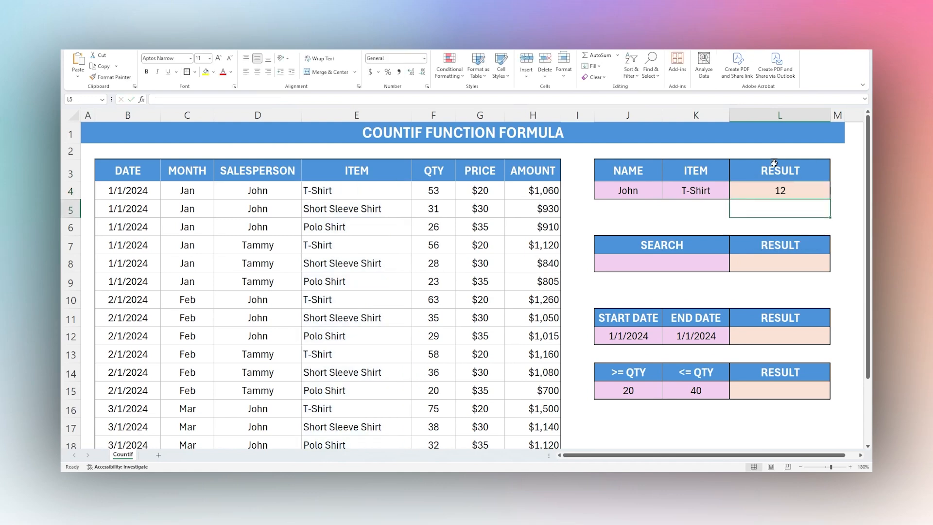
- Compare L4 with the neighbouring cell M4 and highlight L4's whole SUM and COUNTIF formula for review
left_click(773, 192)
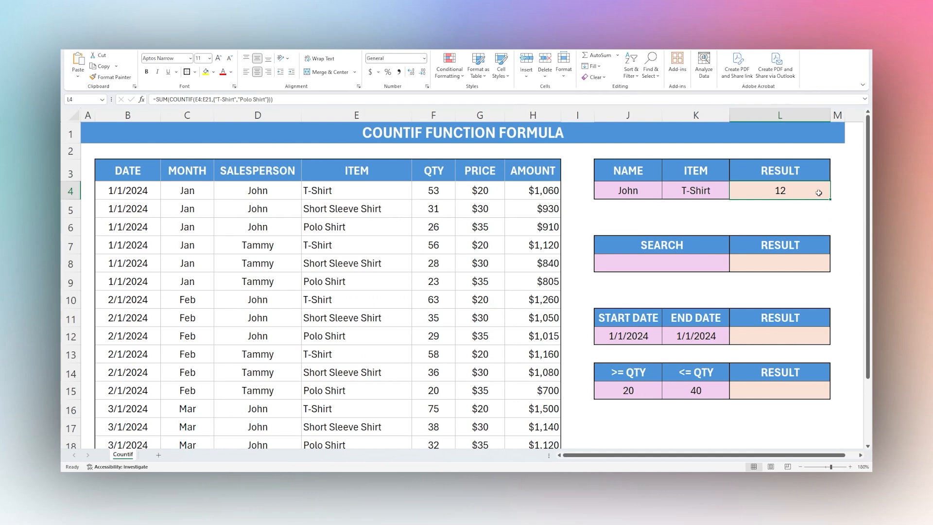
left_click(836, 192)
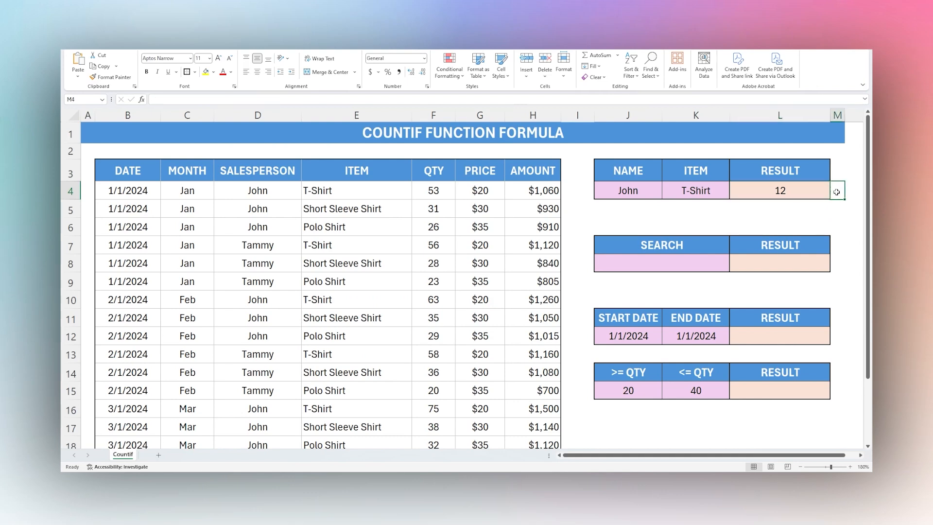
left_click(783, 191)
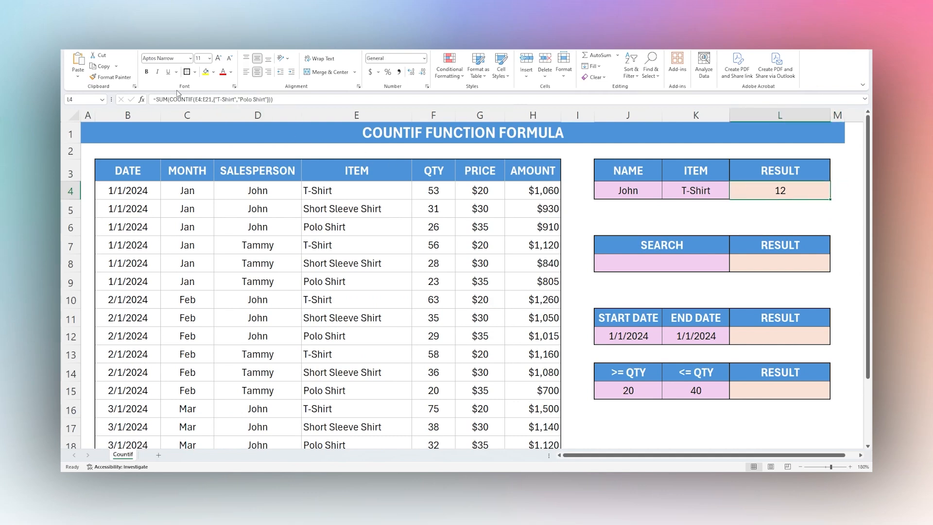
left_click_drag(156, 99, 273, 100)
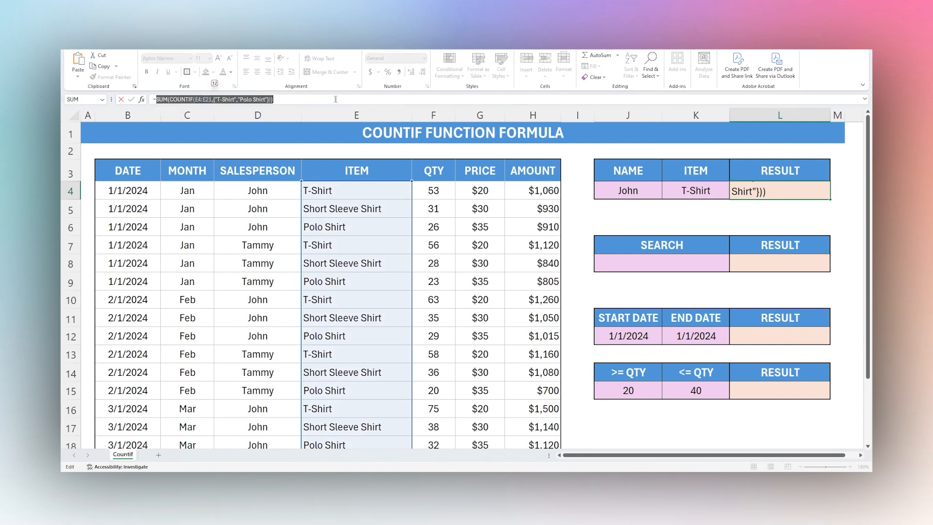
- Close L4's formula unchanged, review the item names, and enter "Shirt" as the search term in J8
key("Escape")
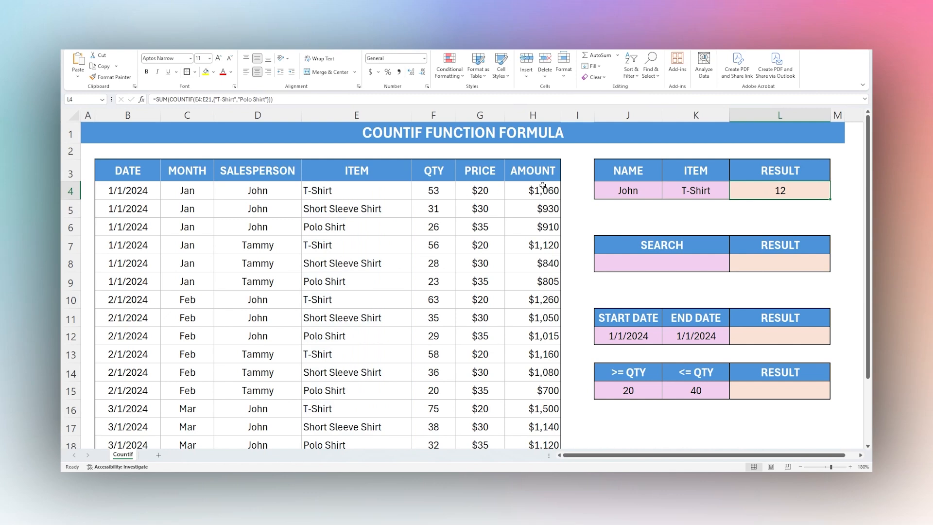
left_click(615, 207)
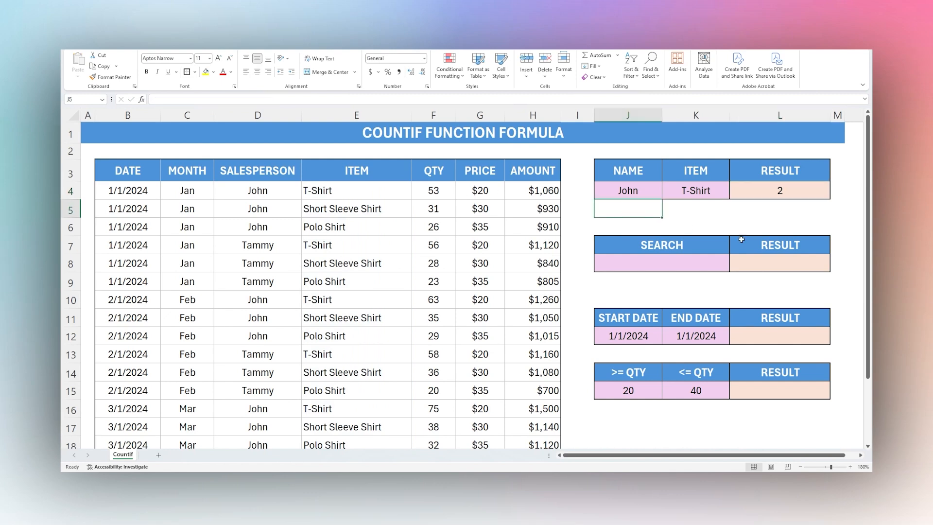
left_click(695, 267)
scroll(548, 253, "down", 1)
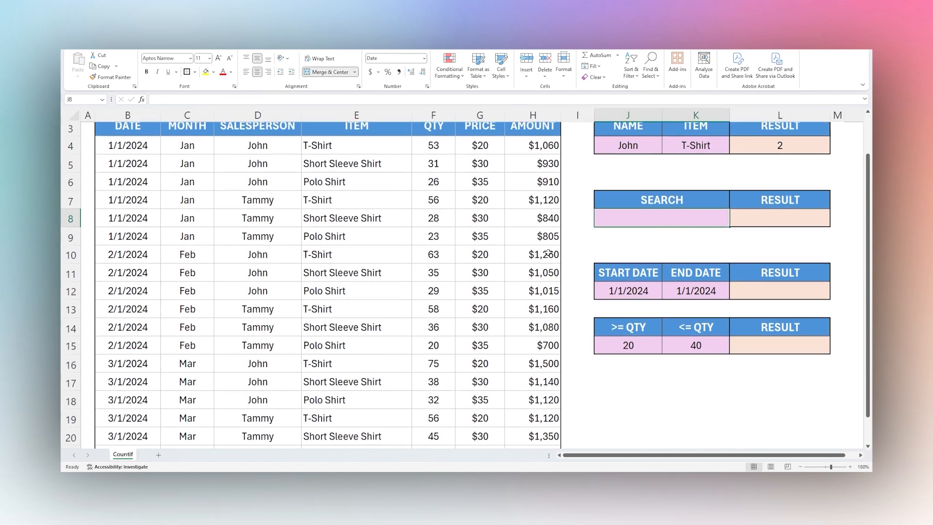
scroll(549, 253, "up", 1)
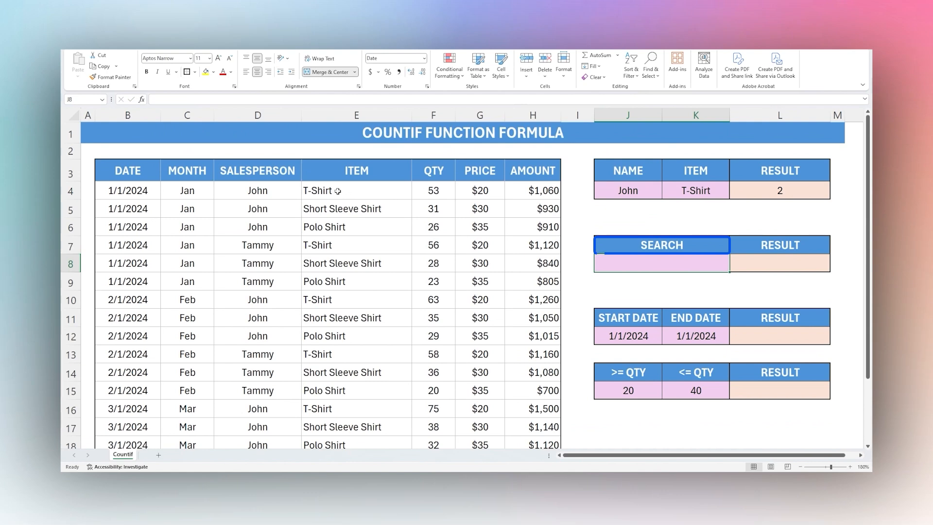
mouse_move(347, 195)
left_mouse_down()
mouse_move(367, 424)
mouse_move(359, 196)
mouse_move(348, 350)
left_mouse_up()
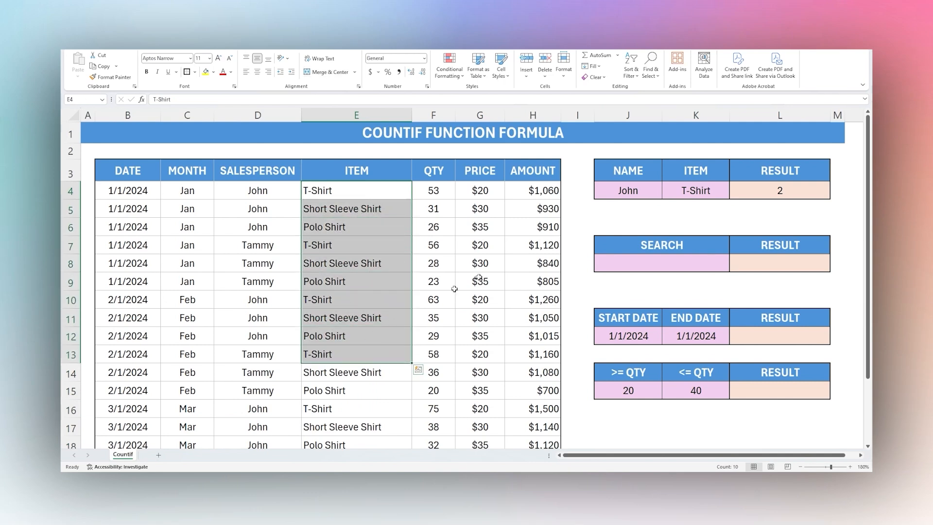
left_click(679, 264)
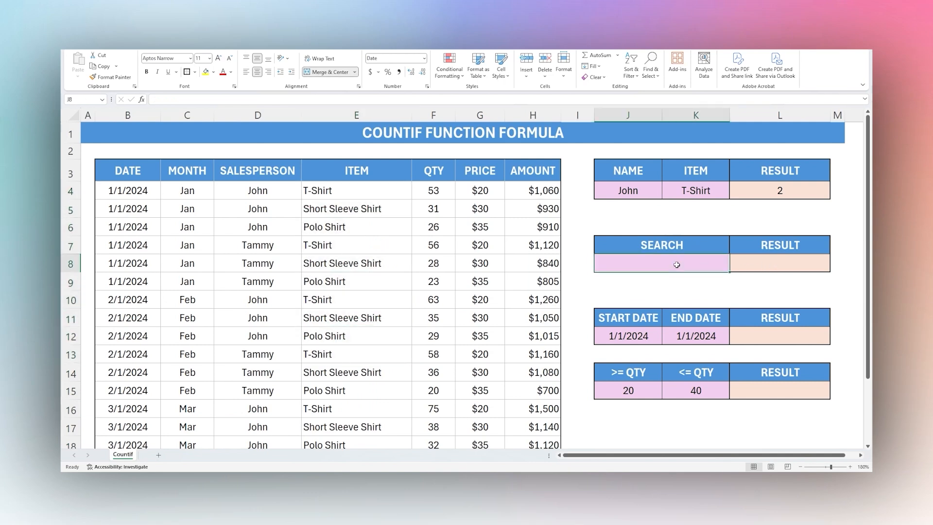
type("Shir")
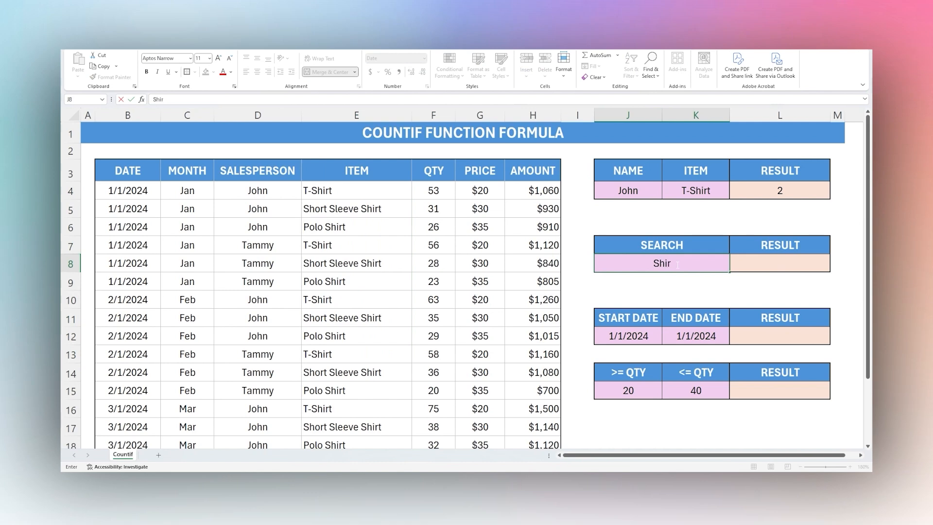
type("t")
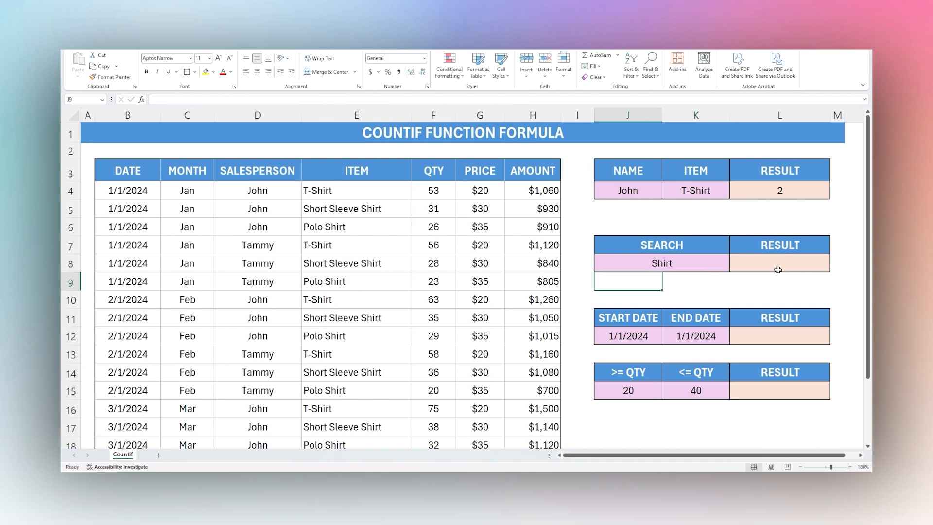
- Enter a COUNTIF formula in L8 with item range E4:E21 and search cell J8 as its criterion
left_click(779, 270)
type("=co")
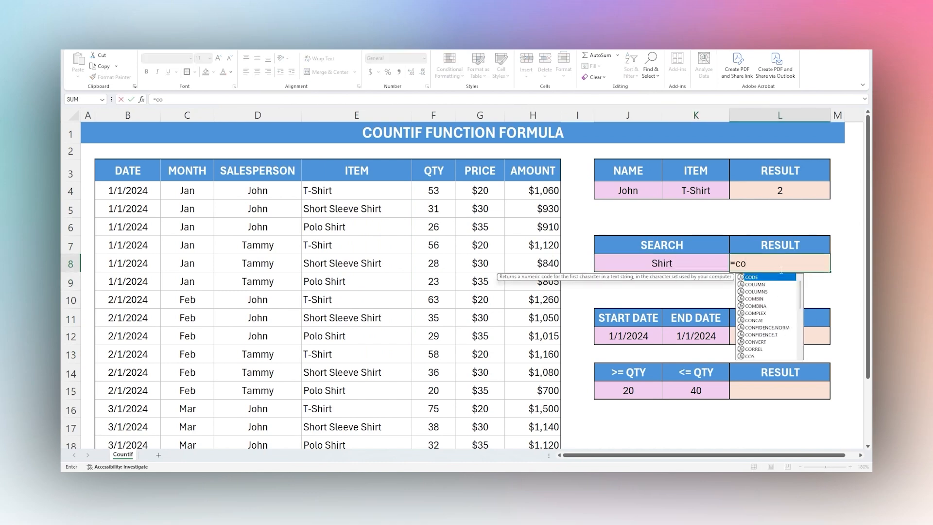
type("untif(")
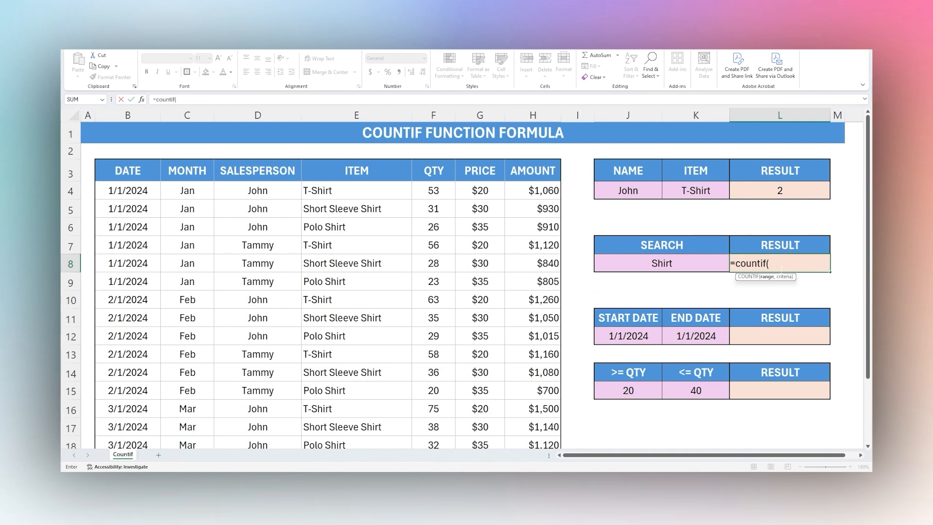
left_click(387, 197)
left_click_drag(387, 197, 362, 396)
type(",")
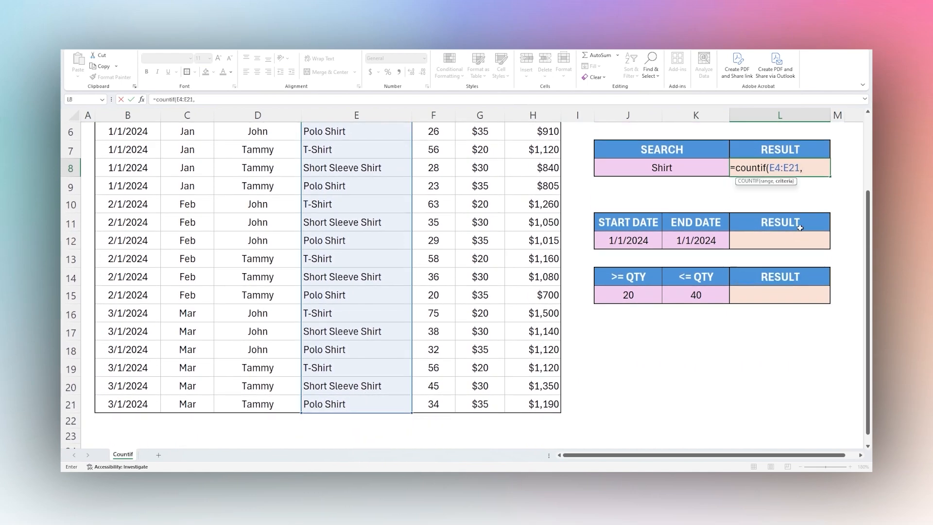
scroll(680, 233, "up", 2)
left_click(675, 265)
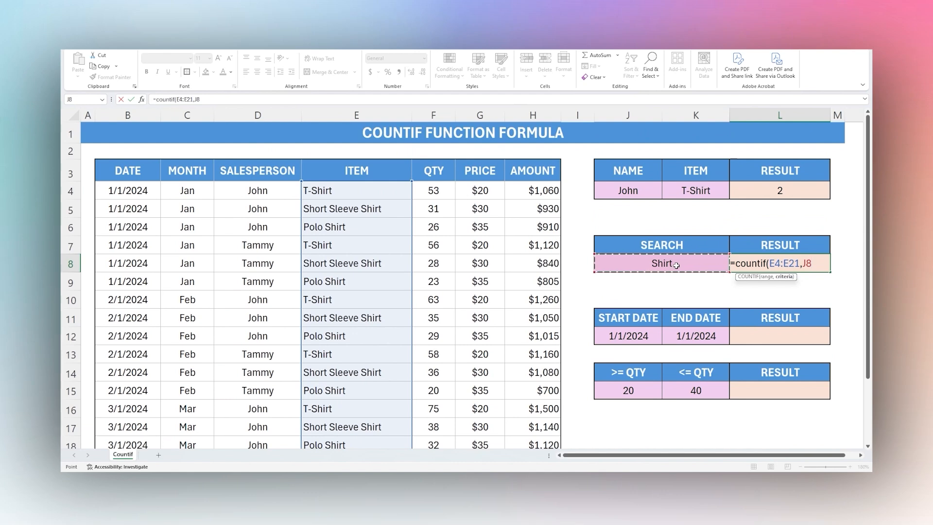
key("Return")
left_click(757, 263)
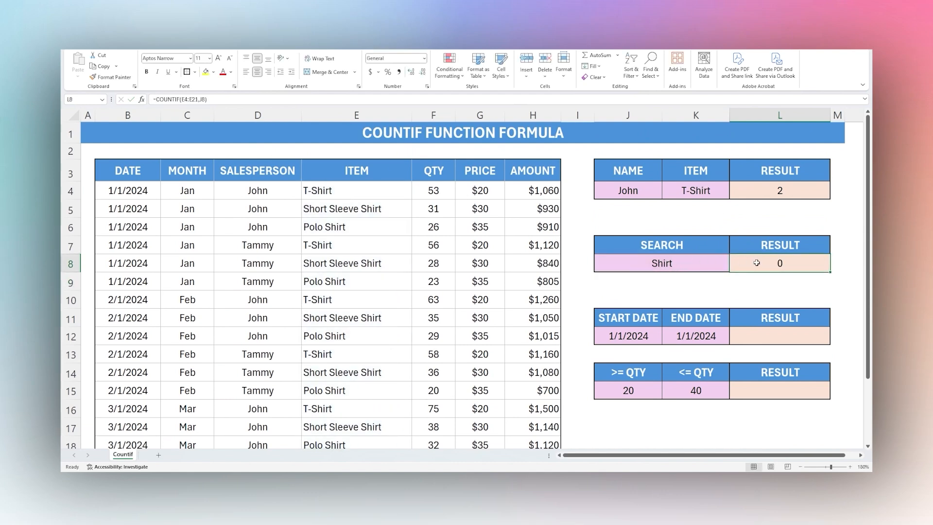
- Test L8's exact-match count by changing the search term in J8 to "T-Shirt"
left_click(652, 264)
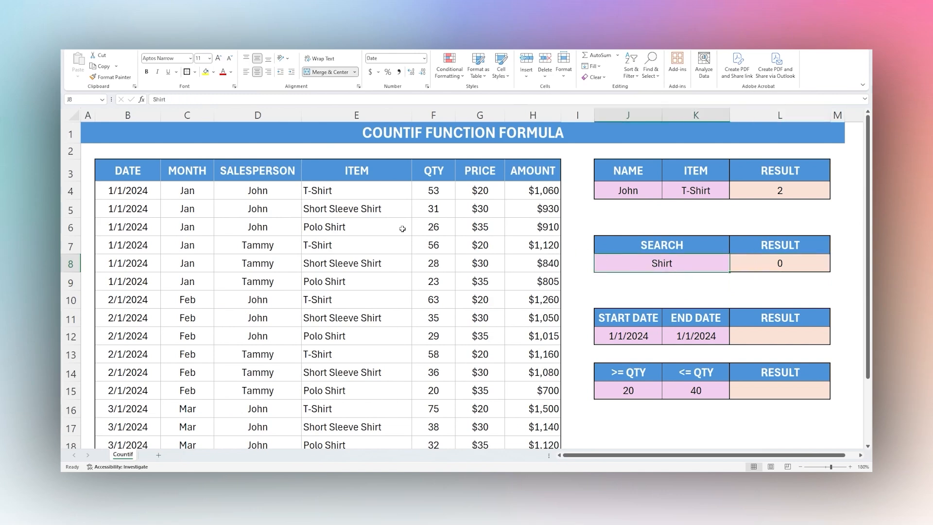
double_click(681, 266)
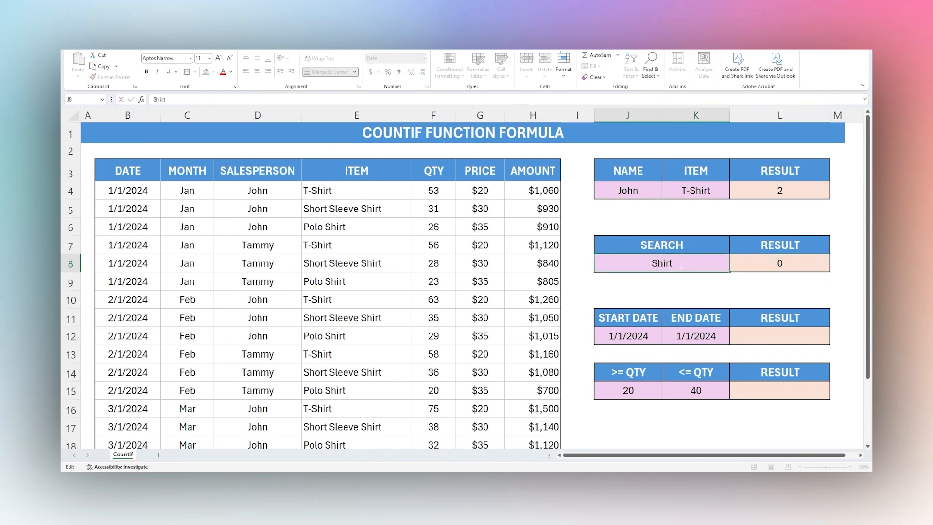
key("Home")
type("T-")
left_click(745, 263)
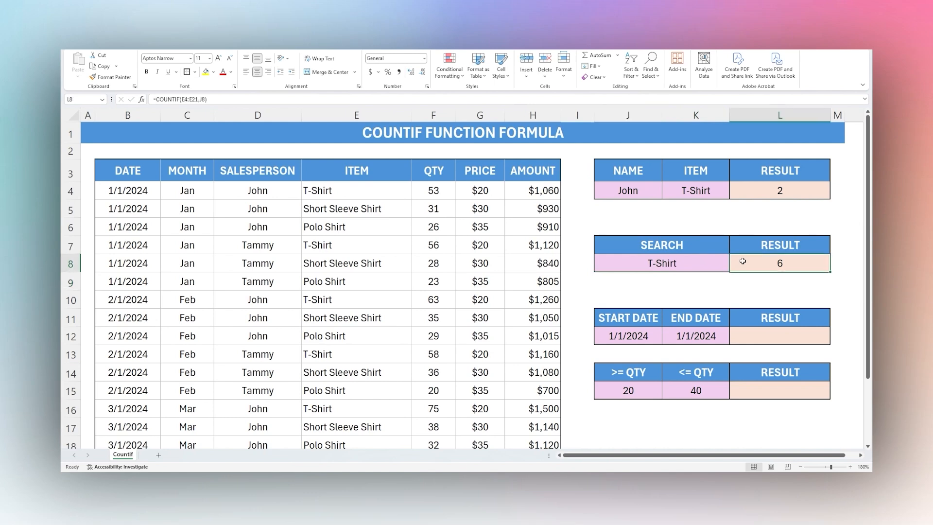
- Remove the "T-" prefix so that the search term in J8 reads "Shirt"
double_click(687, 267)
left_click_drag(602, 263, 547, 263)
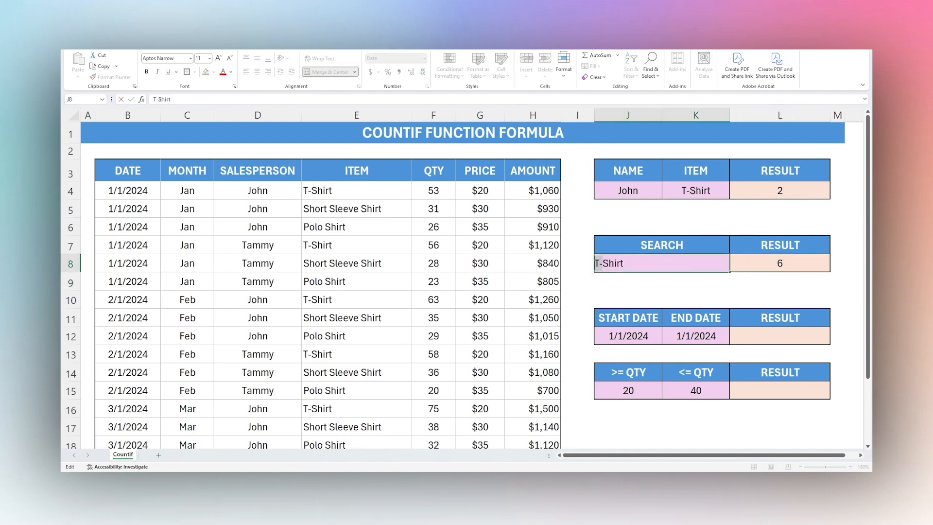
key("BackSpace")
key("Return")
- Change the criterion of L8's COUNTIF formula to "??"&J8 so it matches any two characters before the search term
left_click(793, 269)
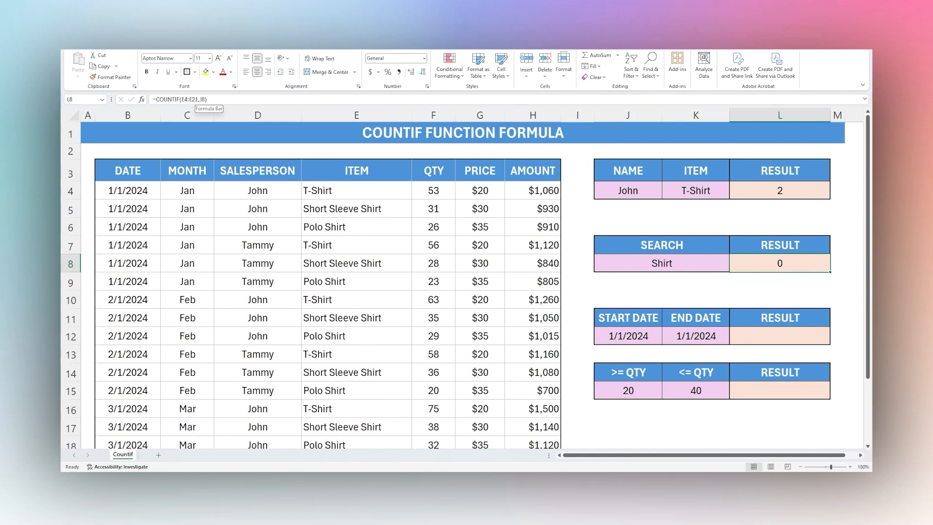
left_click(200, 99)
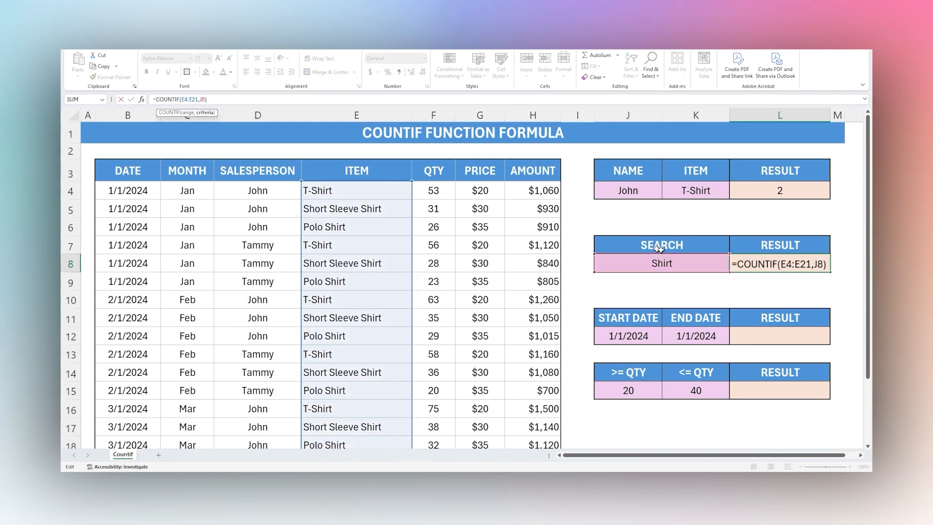
key("ctrl+Return")
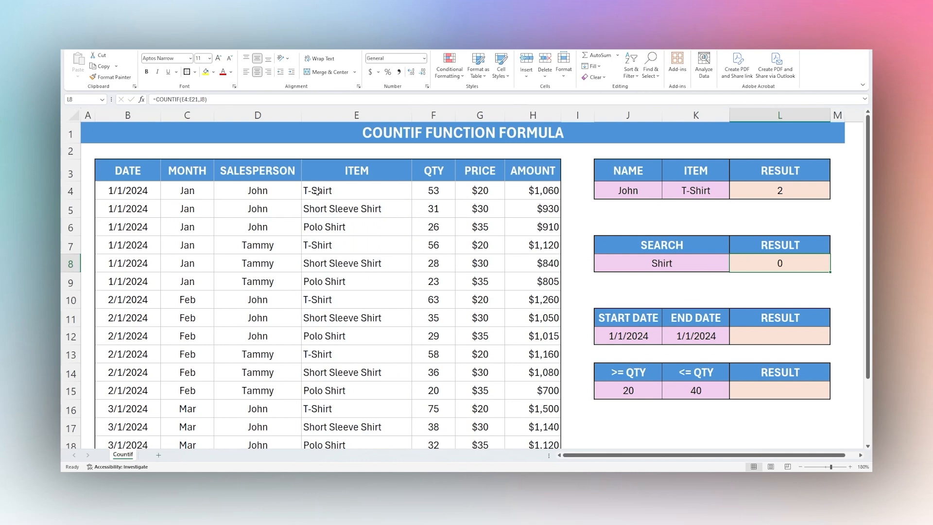
left_click(661, 262)
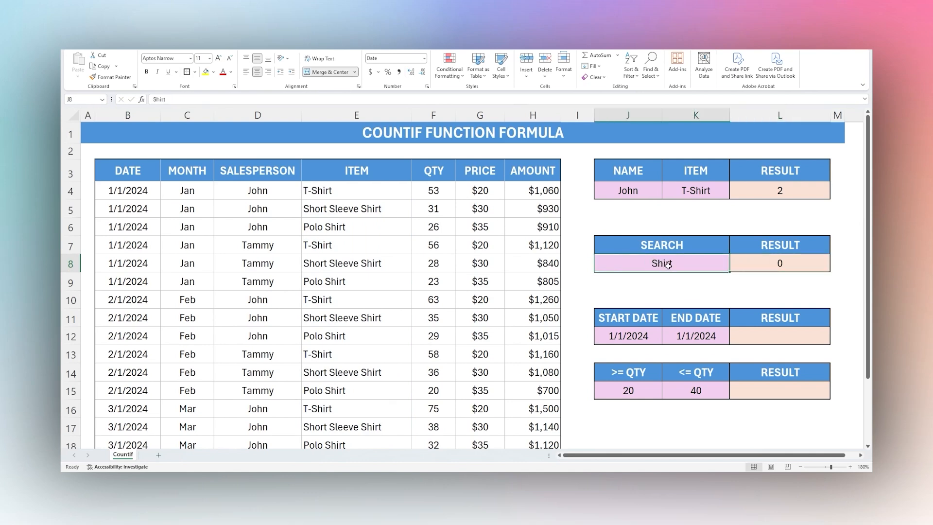
left_click(794, 264)
left_click(199, 99)
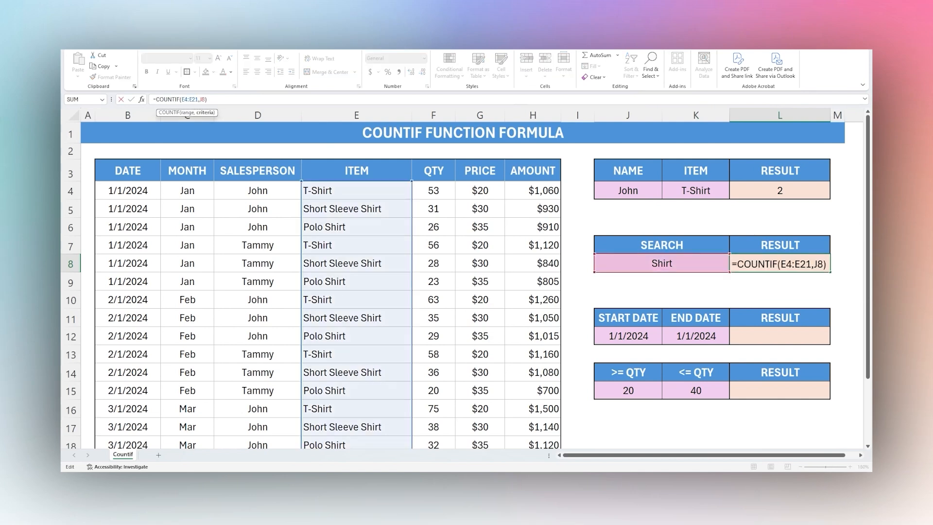
type("\"\"")
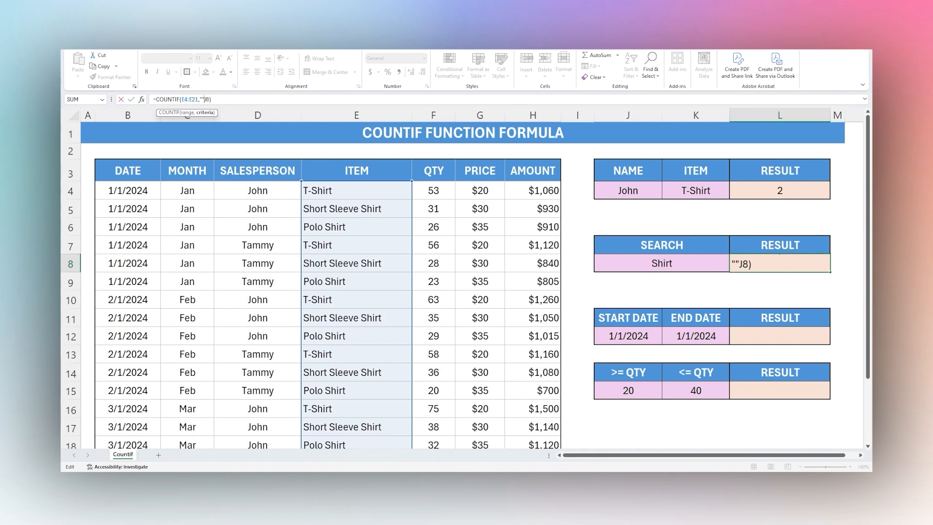
type("&")
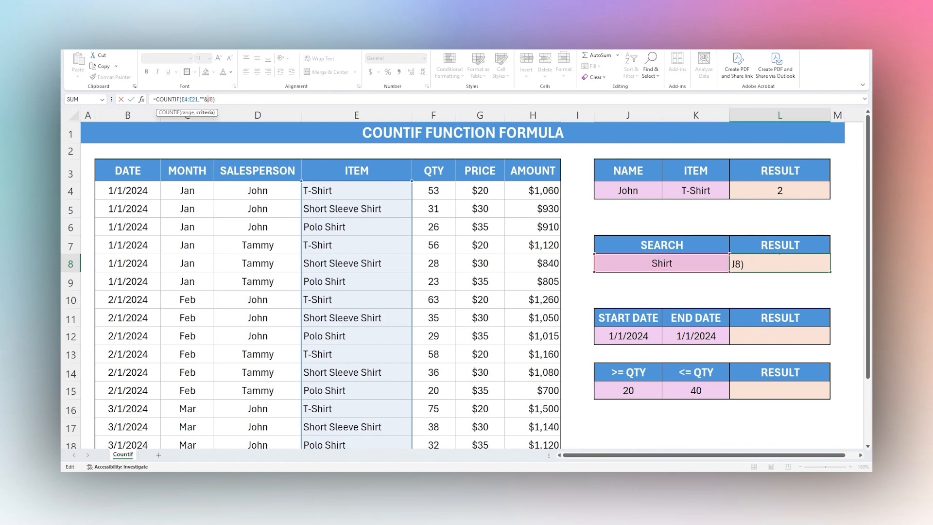
key("Left")
key("Left")
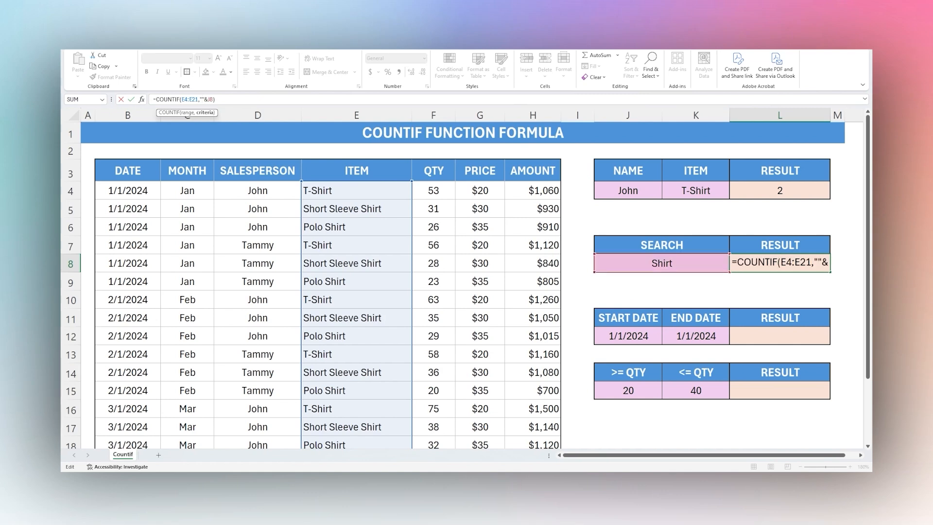
type("?")
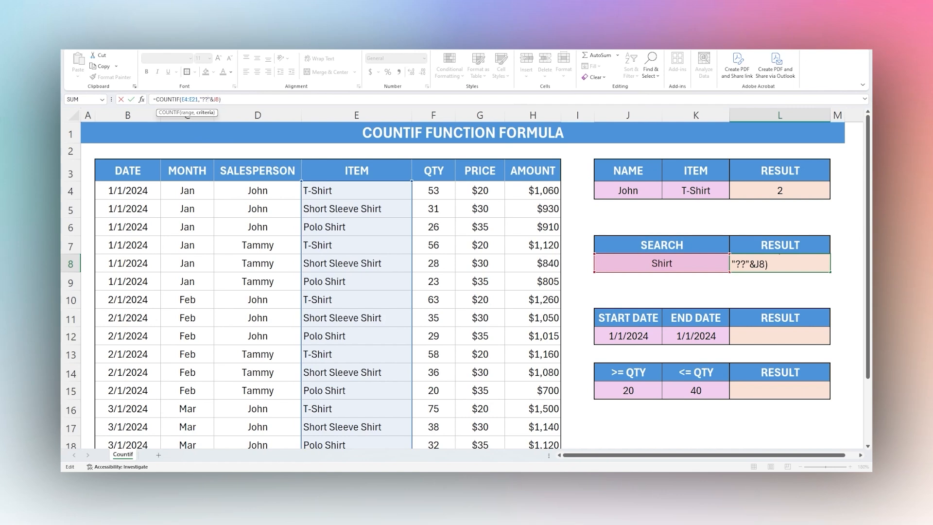
key("Return")
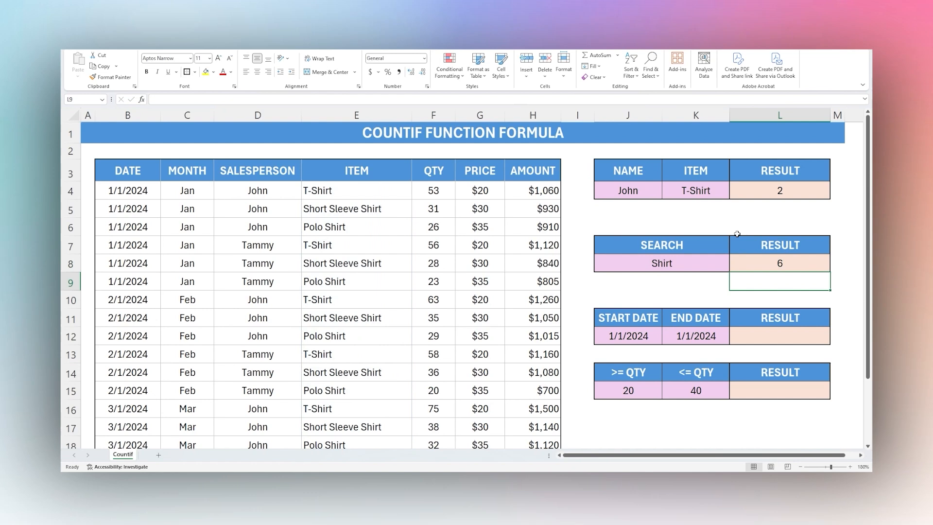
- Check L8's count against each T-Shirt entry in the item column
left_click(781, 260)
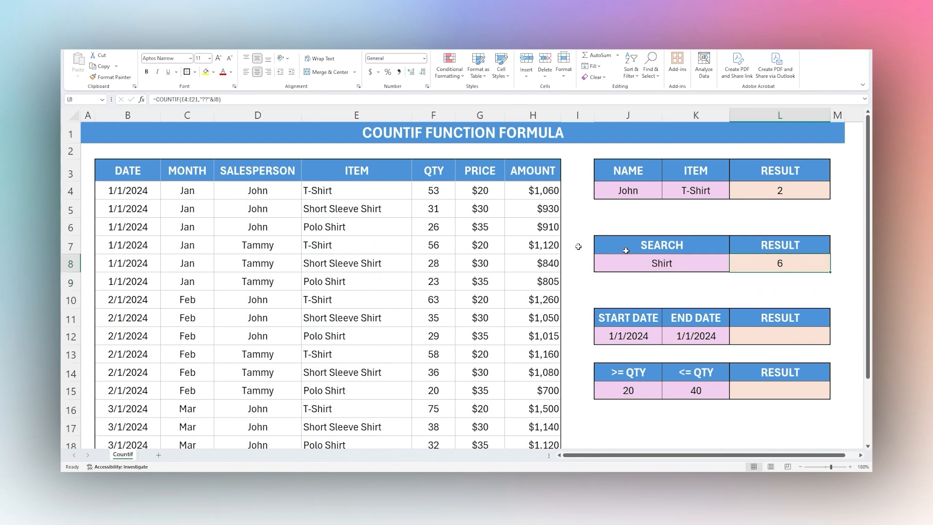
left_click(333, 191)
left_click(328, 247)
left_click(332, 299)
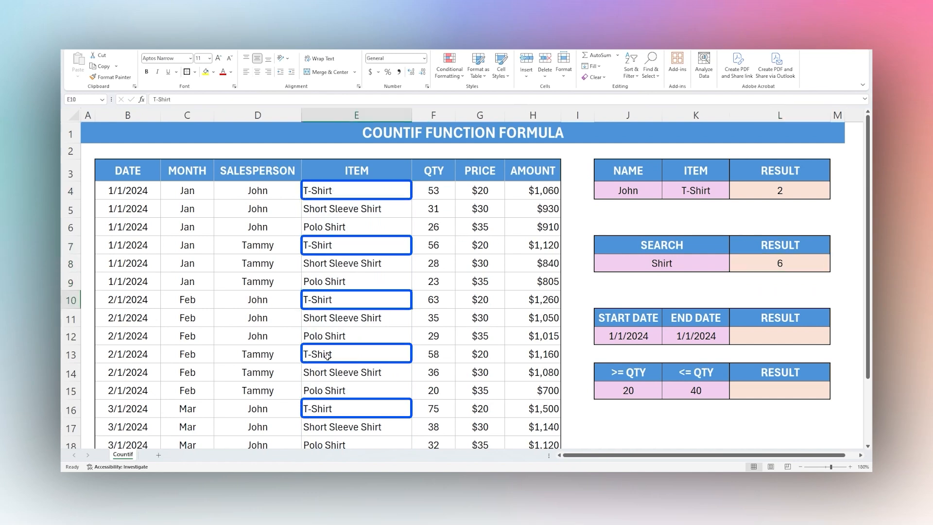
left_click(327, 356)
left_click(330, 408)
scroll(330, 408, "down", 1)
left_click(330, 417)
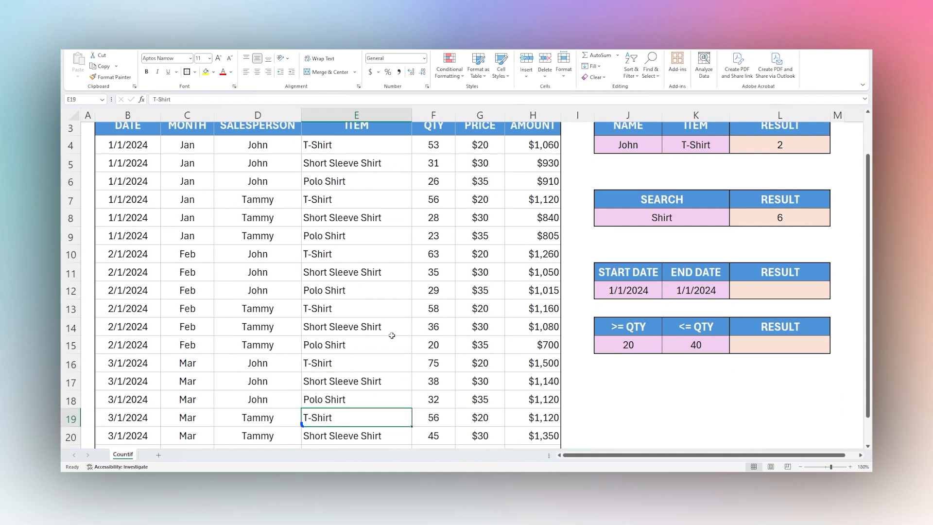
scroll(391, 335, "up", 1)
- Compare the longer shirt names with the search term and replace the ?? wildcard in L8's formula with *
left_click(693, 261)
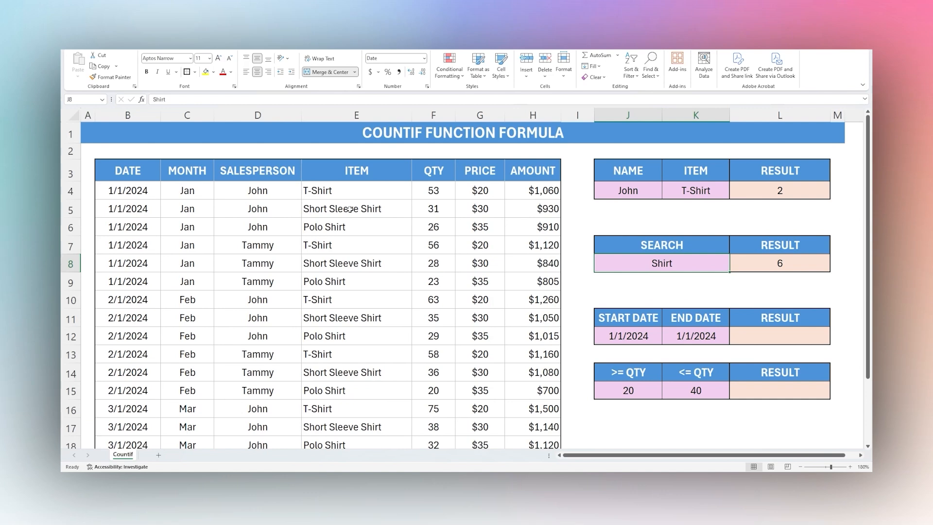
left_click_drag(350, 209, 384, 226)
left_click(358, 264)
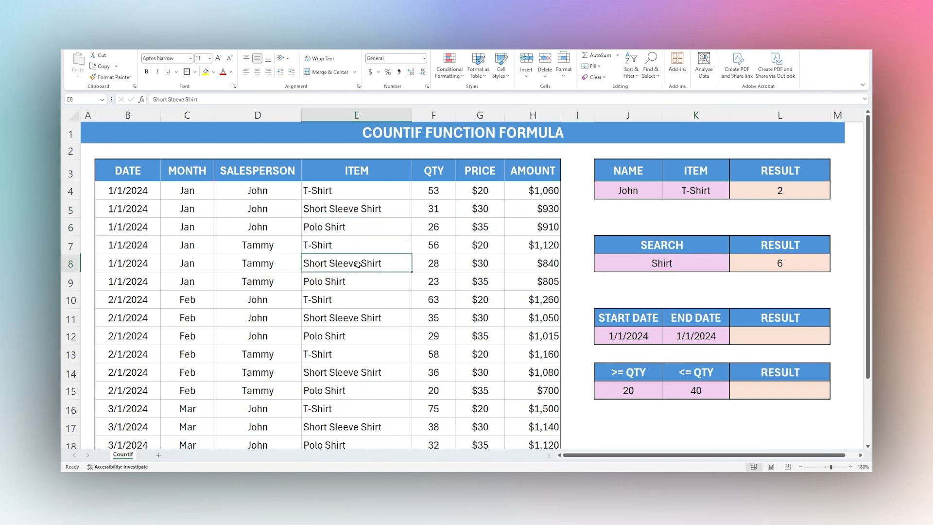
left_click(679, 266)
left_click(787, 265)
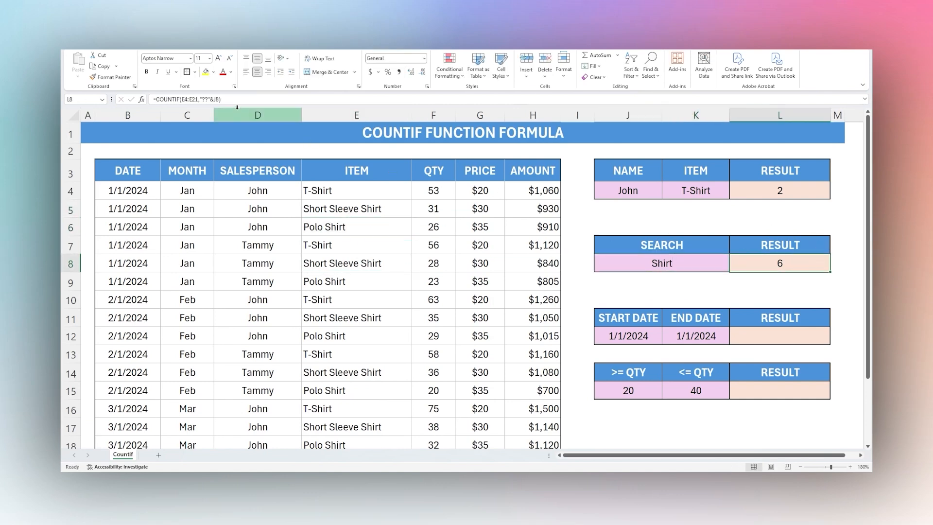
left_click(204, 99)
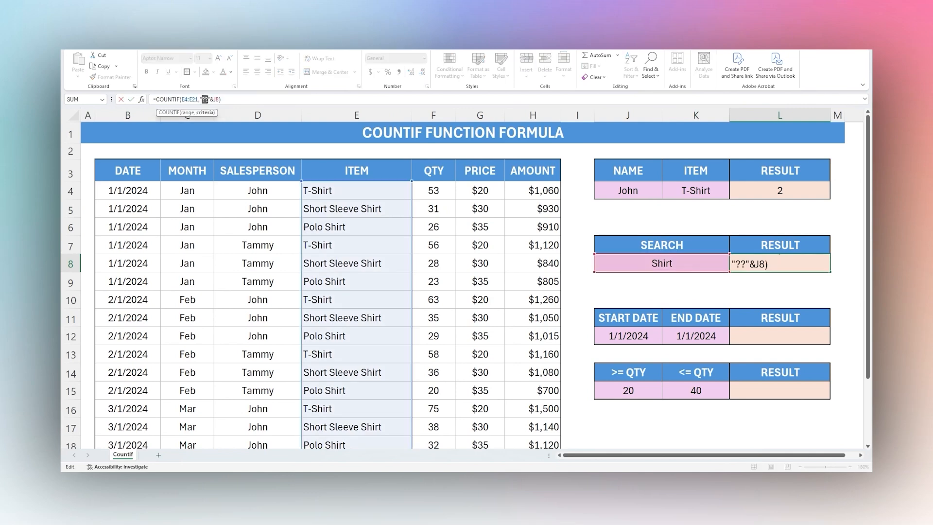
type("*")
key("Return")
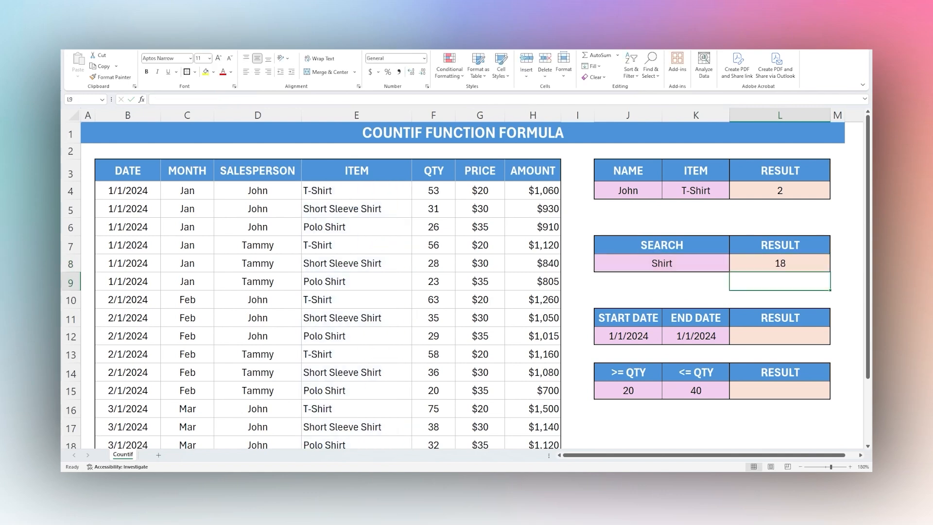
- Compare L8's formula and the search term with the item entries, and change the item in E4 to "T-Shirt, Long Sleeve"
left_click(777, 263)
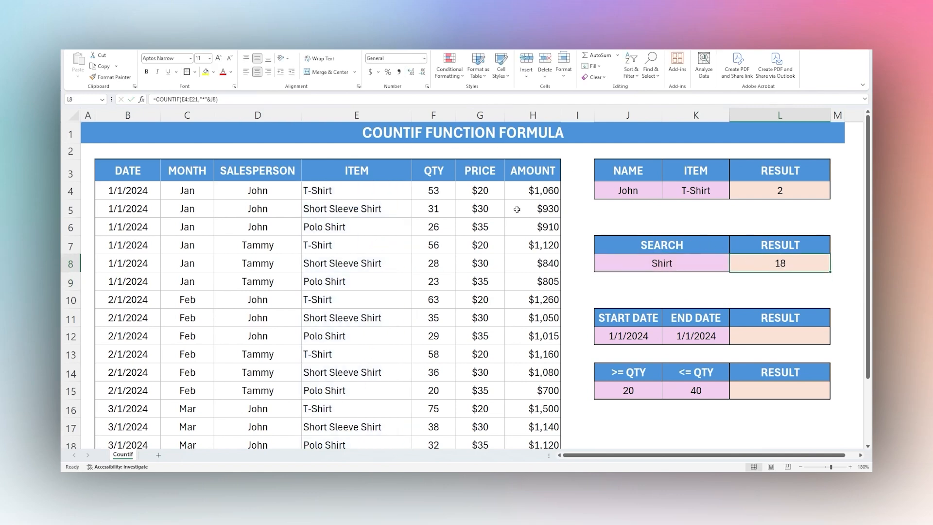
left_click(654, 263)
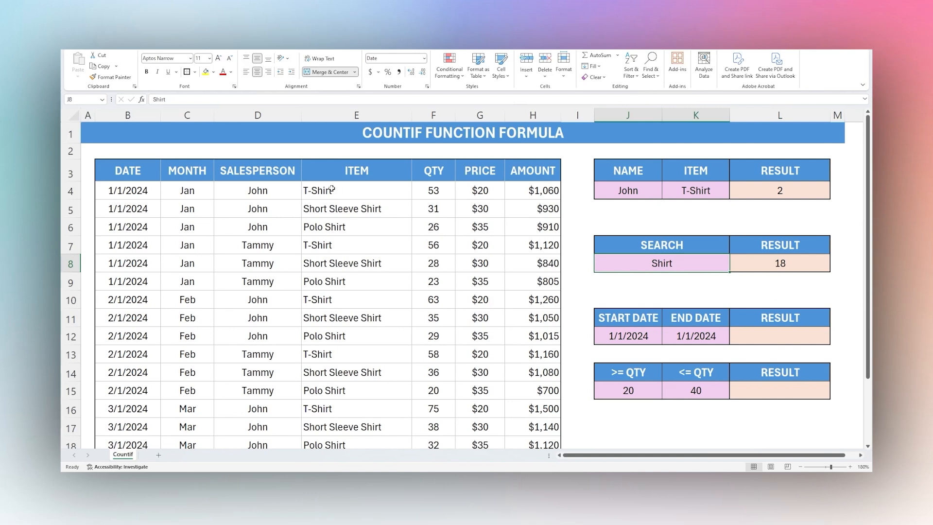
left_click_drag(331, 192, 340, 335)
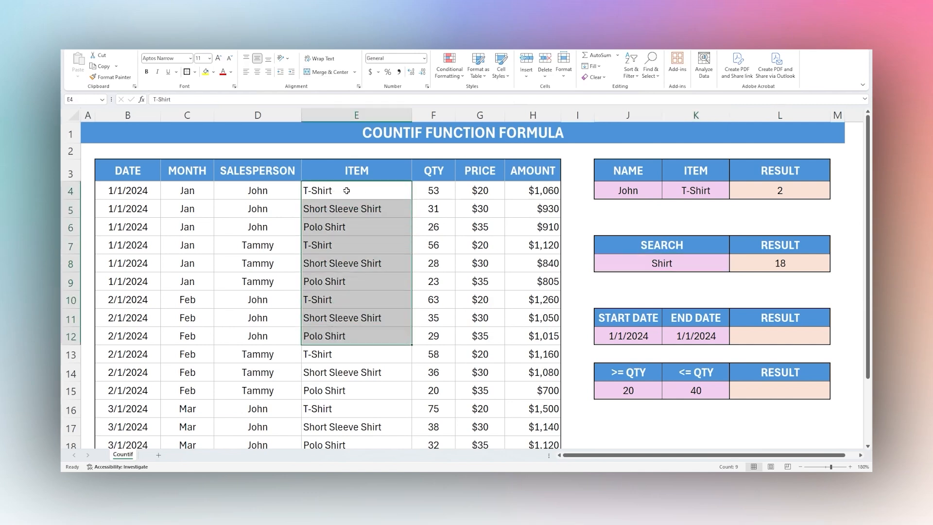
double_click(340, 190)
type(", Long Sleeve")
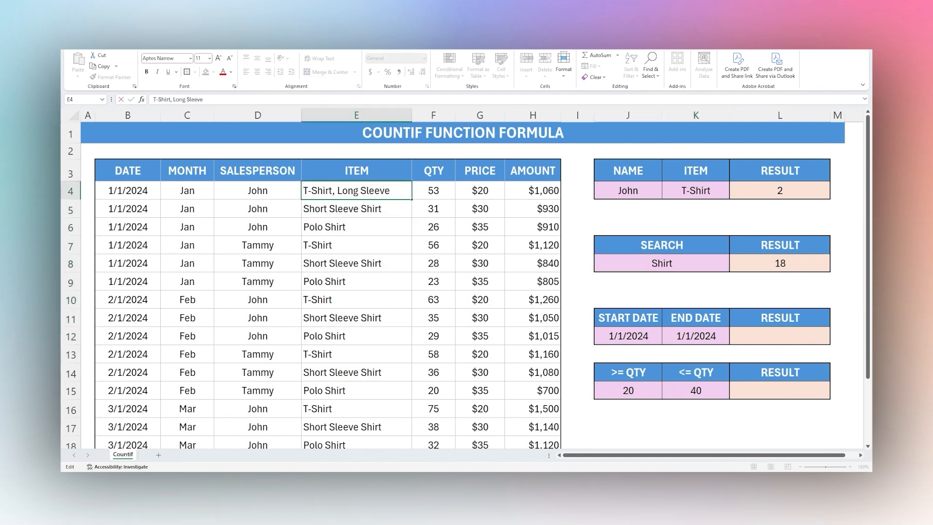
key("Return")
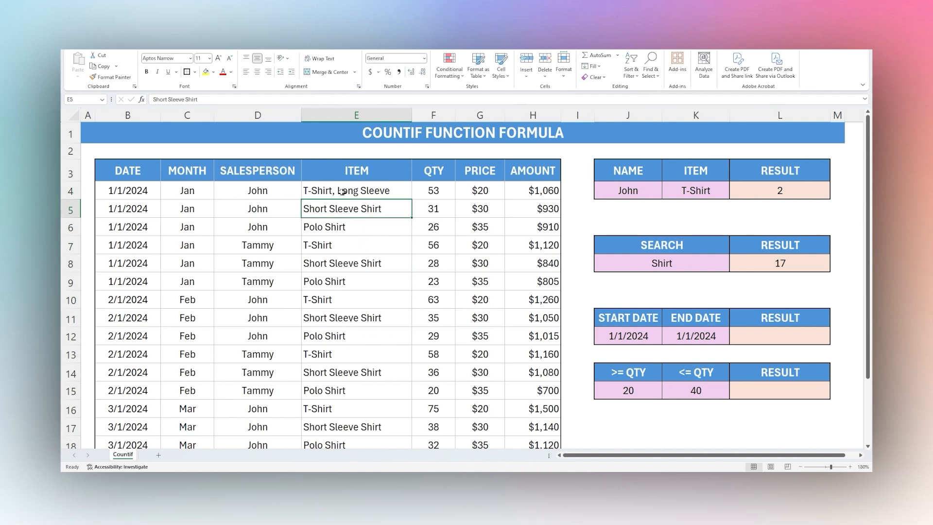
- Extend L8's COUNTIF criterion to "*"&J8&"*" so it also matches items with text after the search term
left_click(766, 266)
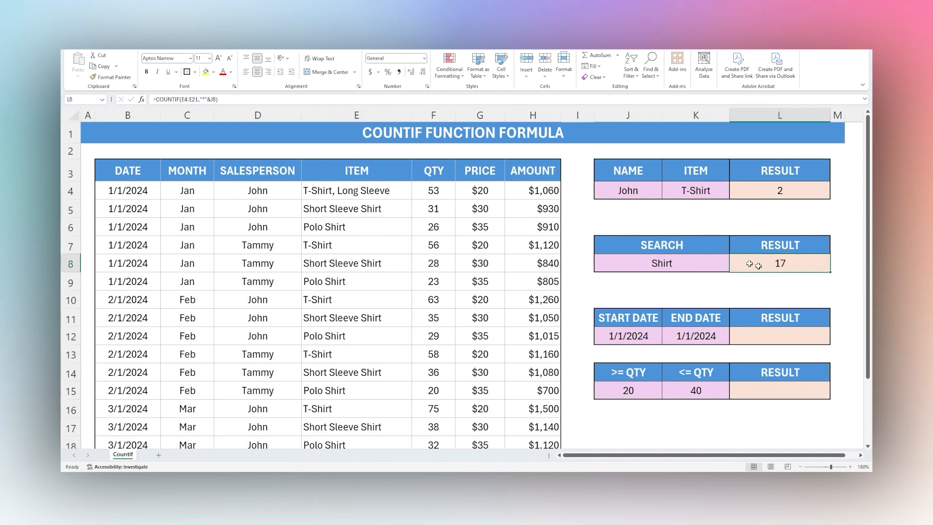
double_click(202, 99)
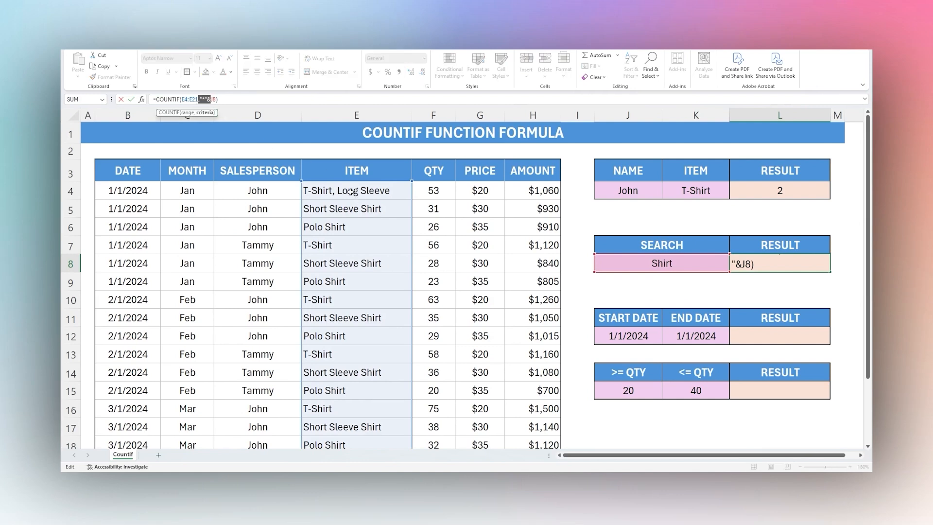
key("Return")
left_click(323, 191)
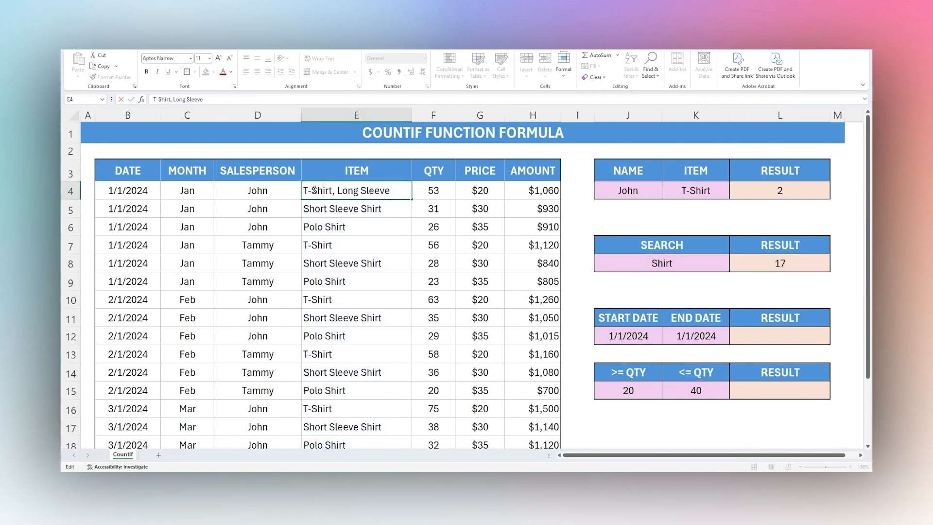
left_click_drag(304, 190, 311, 191)
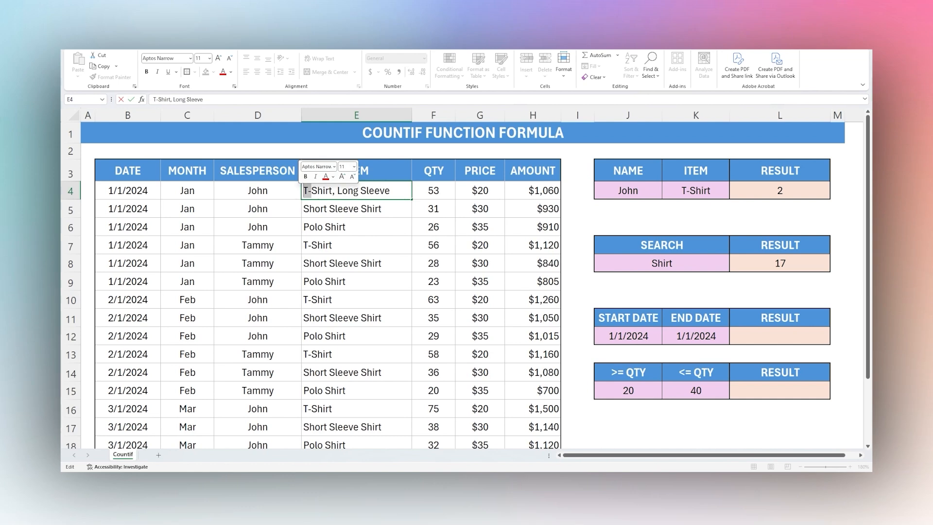
left_click(761, 263)
left_click(219, 99)
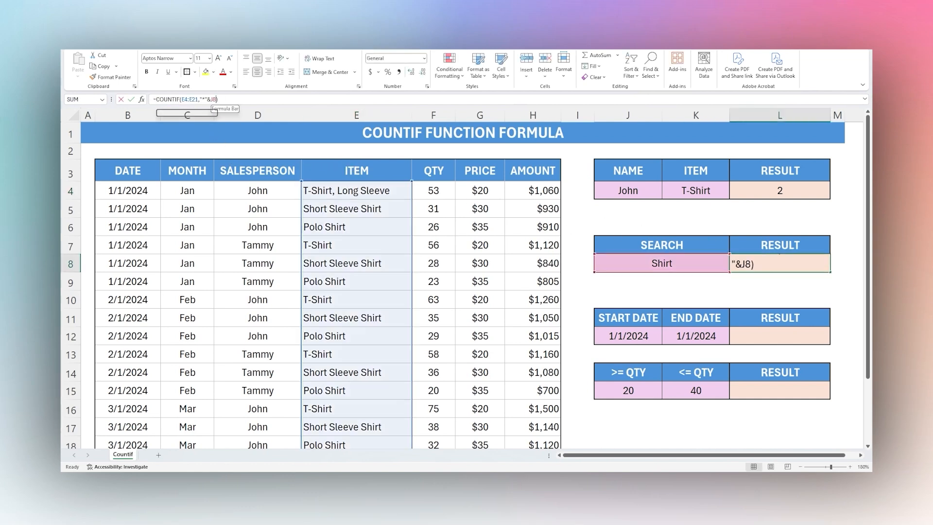
type("&")
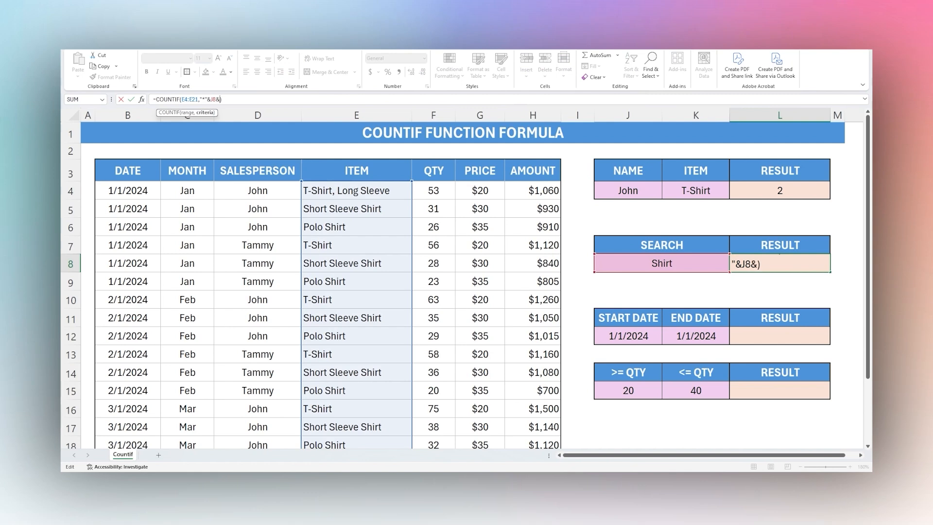
type("\"*\"")
key("Return")
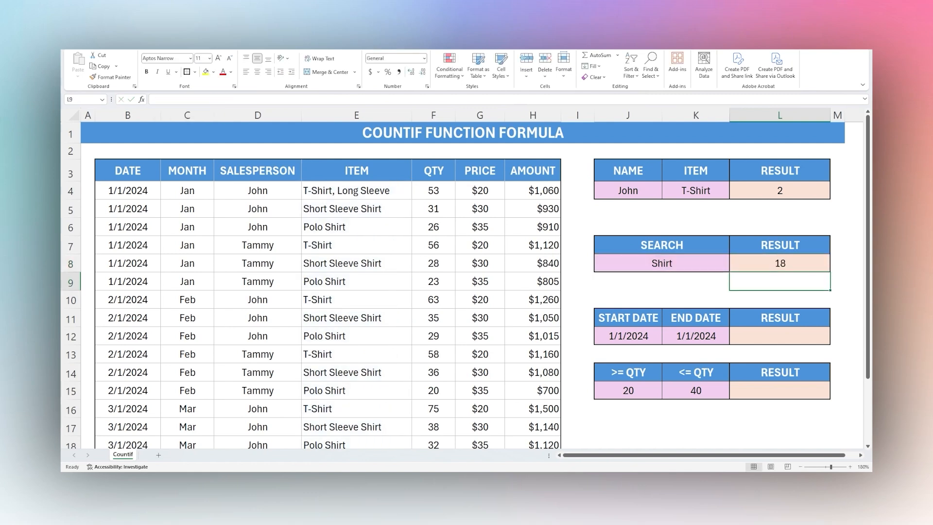
- Check L8's count against the item column and restore the item in E4 to "T-Shirt"
left_click(735, 257)
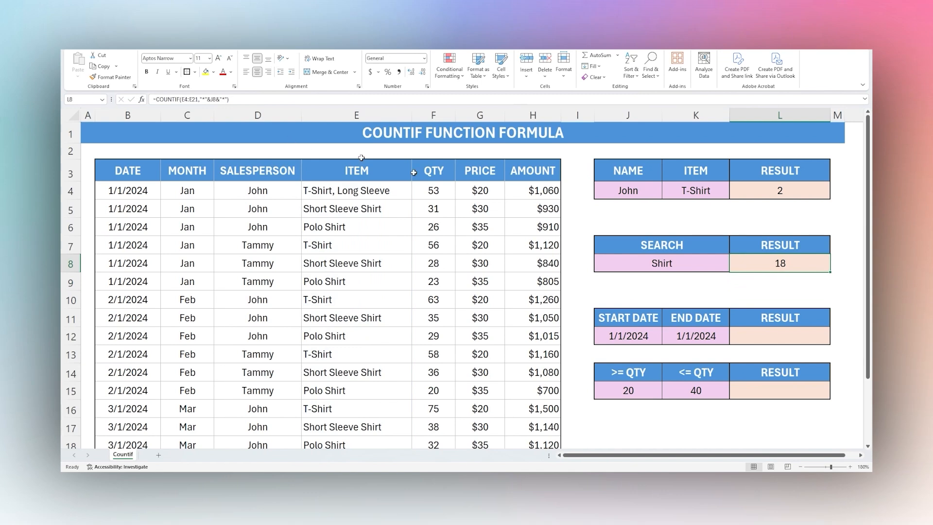
left_click_drag(370, 187, 350, 391)
left_click(337, 189)
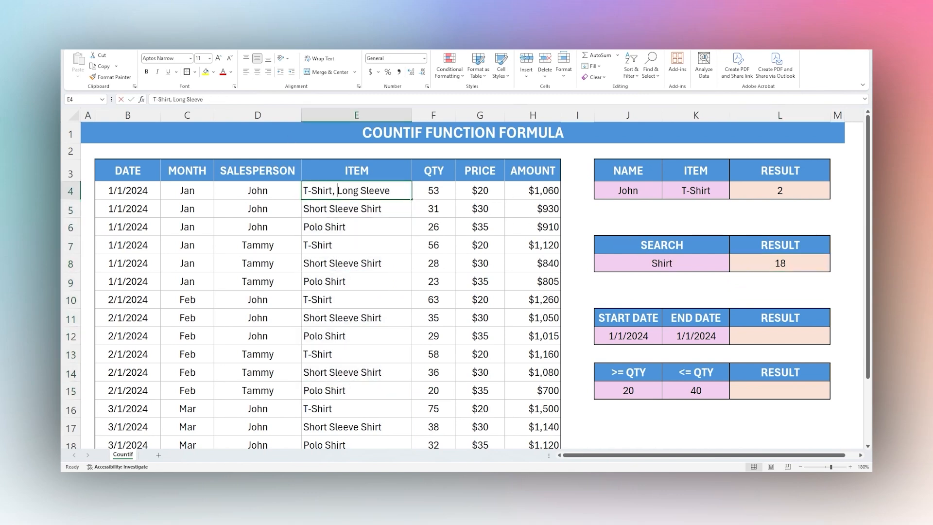
left_click(777, 298)
- Enter =COUNTIF(B4:B21,J12) in L12 to count the records dated with the start date
left_click(770, 335)
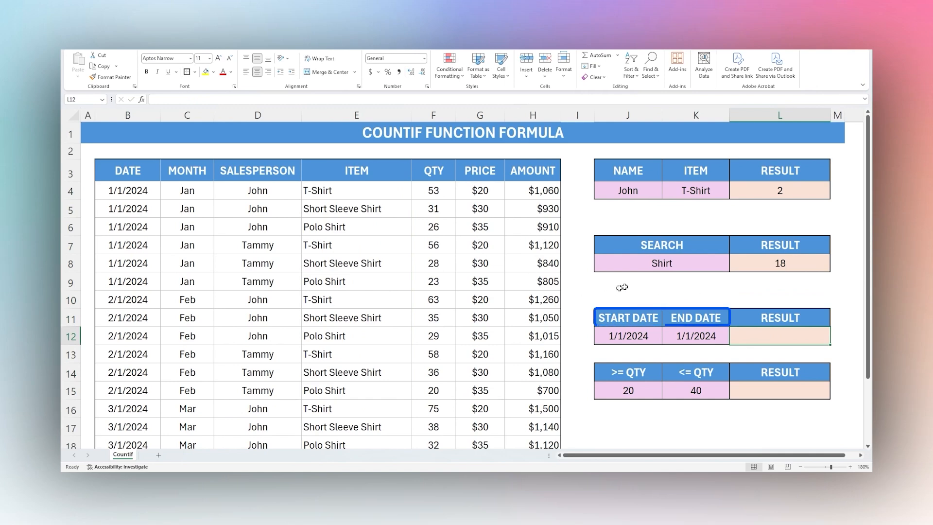
scroll(756, 290, "down", 1)
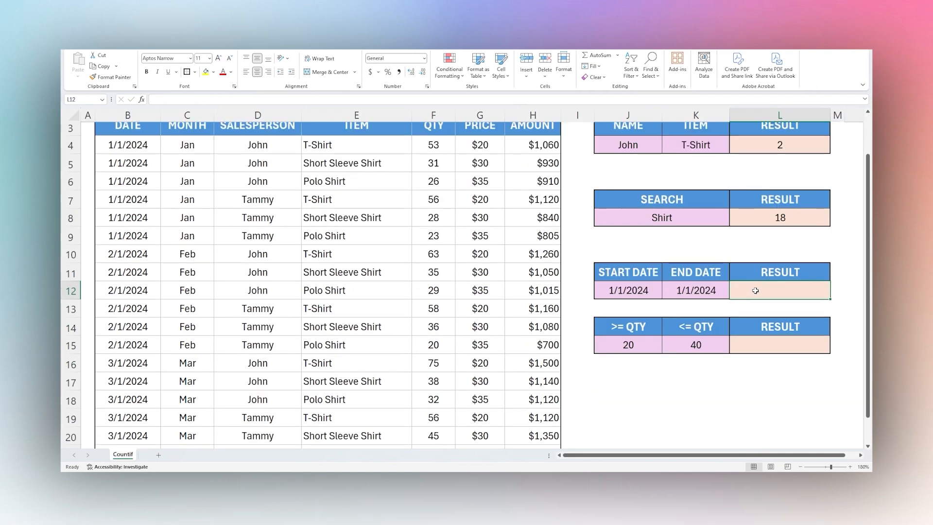
type("=count")
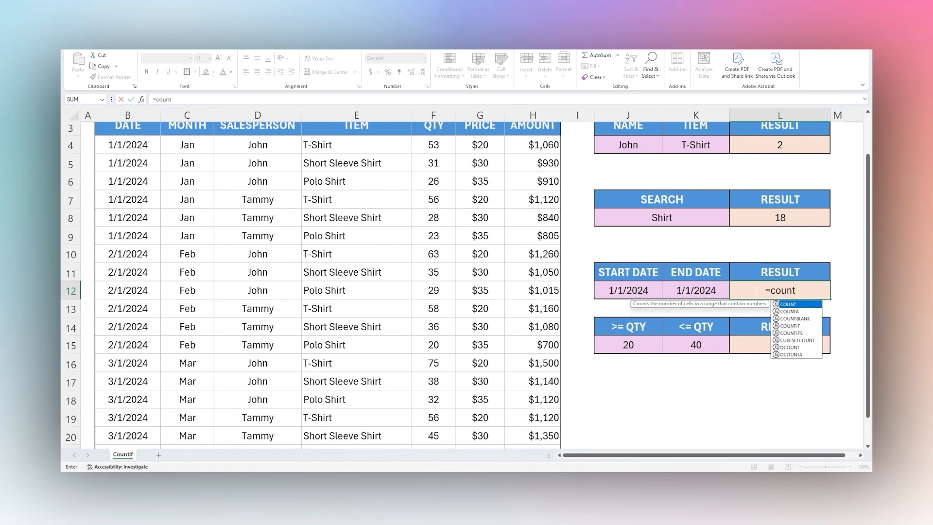
type("if(")
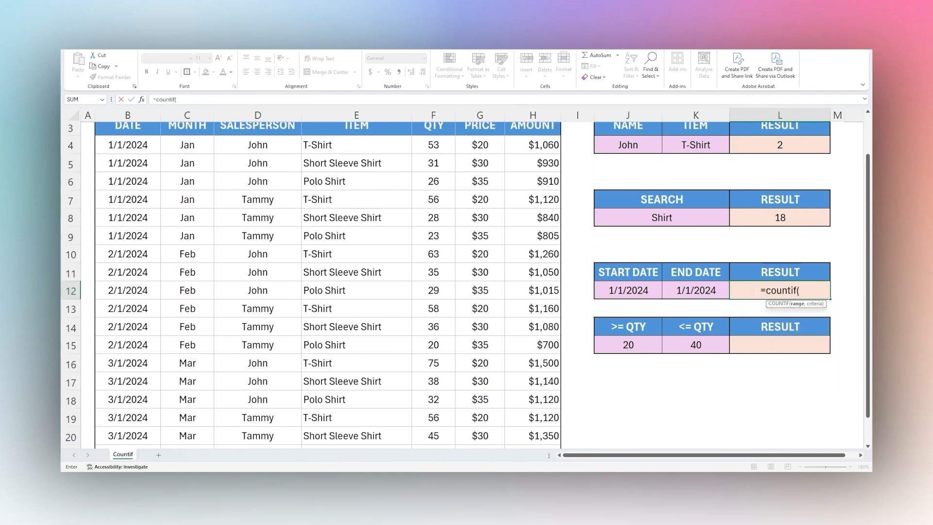
scroll(370, 233, "up", 1)
left_click_drag(127, 190, 162, 394)
type(",")
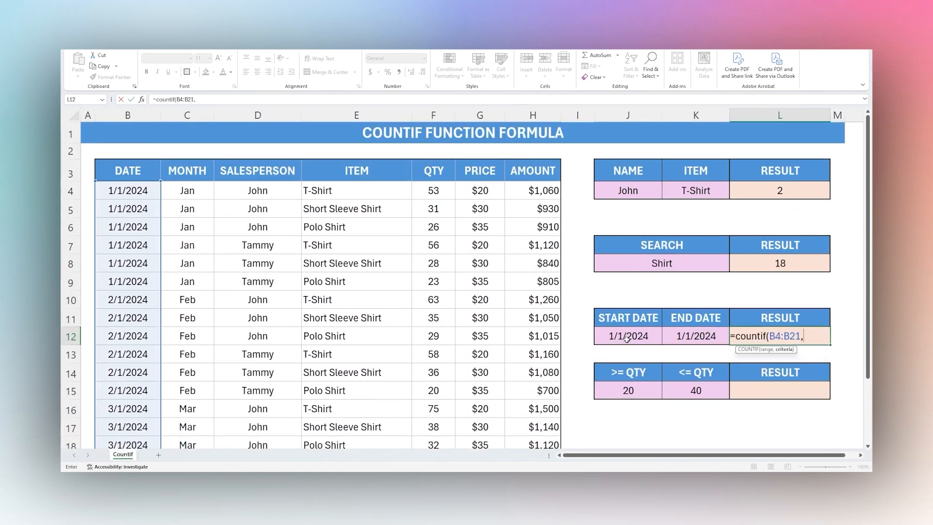
left_click(627, 339)
type(")")
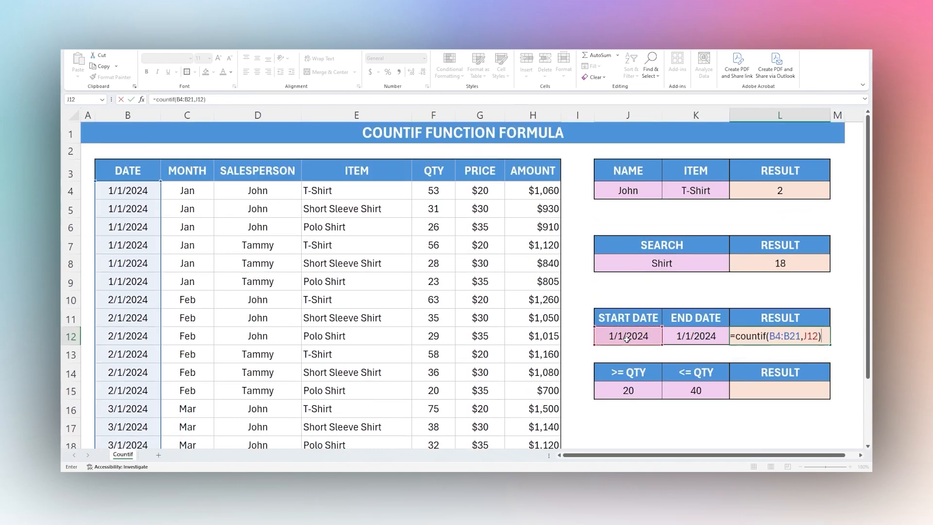
key("Return")
- Check L12's count against the 1/1/2024 entries in the date column and the start date in J12
left_click(768, 335)
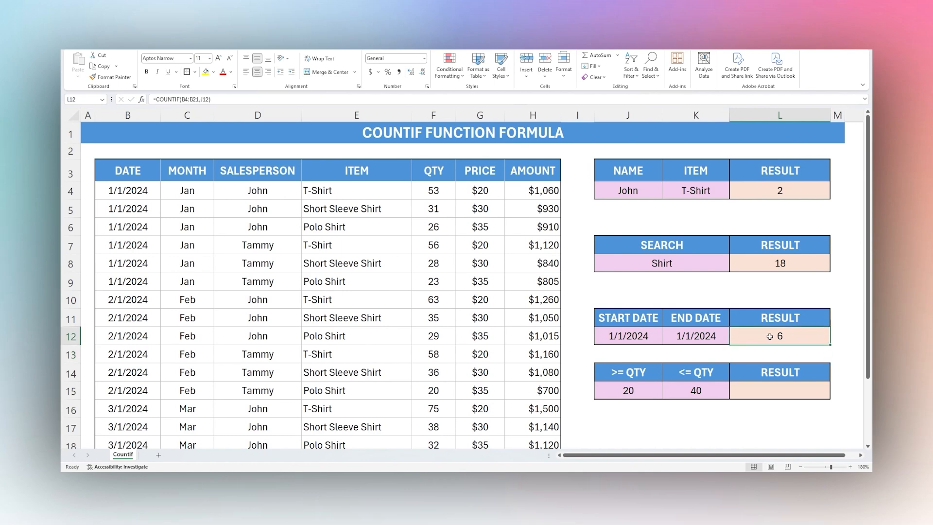
left_click(125, 191)
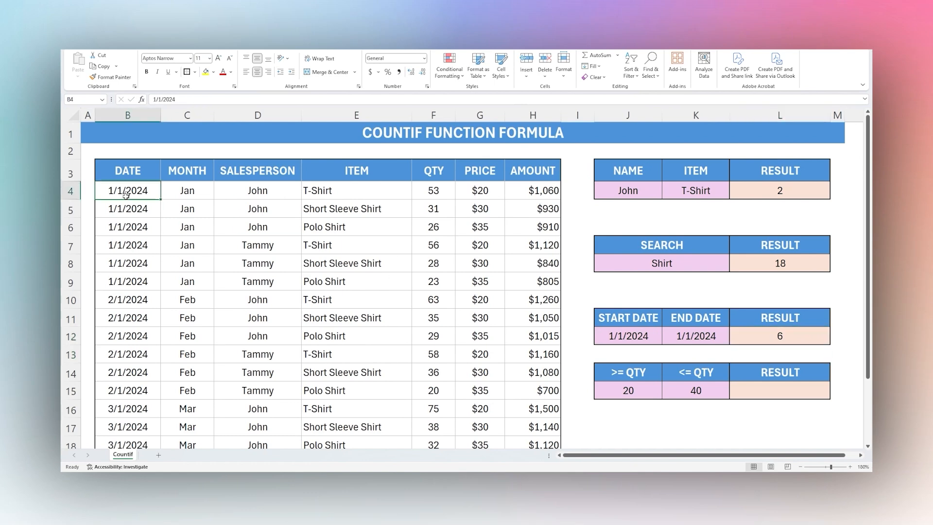
key("shift+Down")
key("shift+Down")
key("shift+Down")
key("shift+Down")
key("shift+Down")
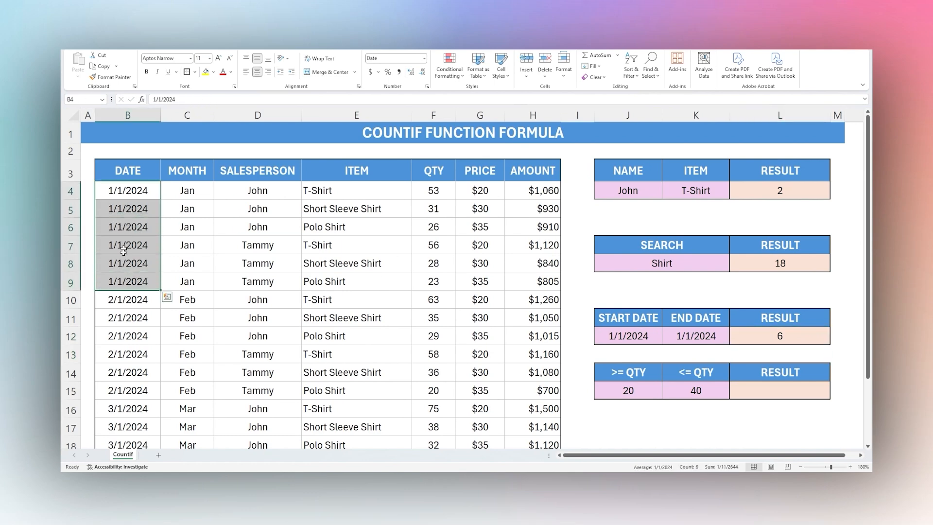
left_click(614, 339)
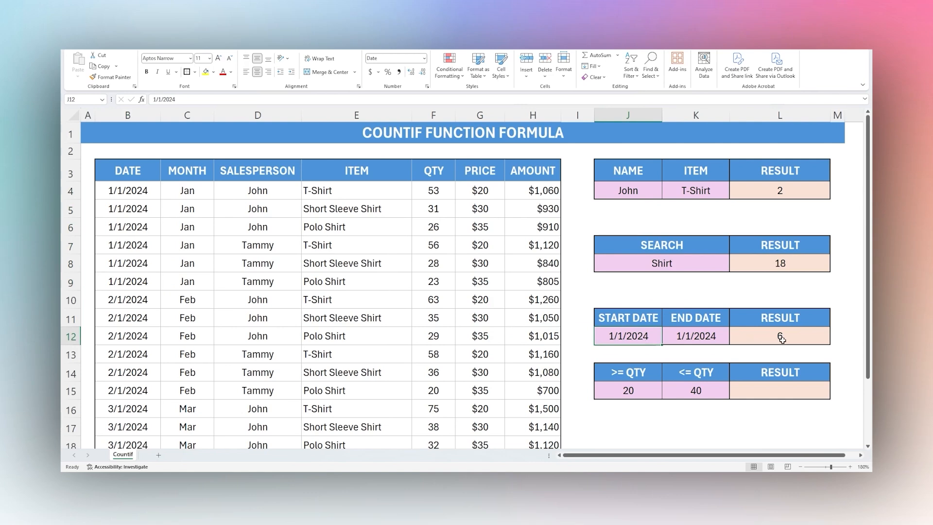
- Try replacing the J12 criterion in L12's COUNTIF formula with the directly entered date 1/1/2024
left_click(779, 338)
left_click_drag(200, 99, 212, 100)
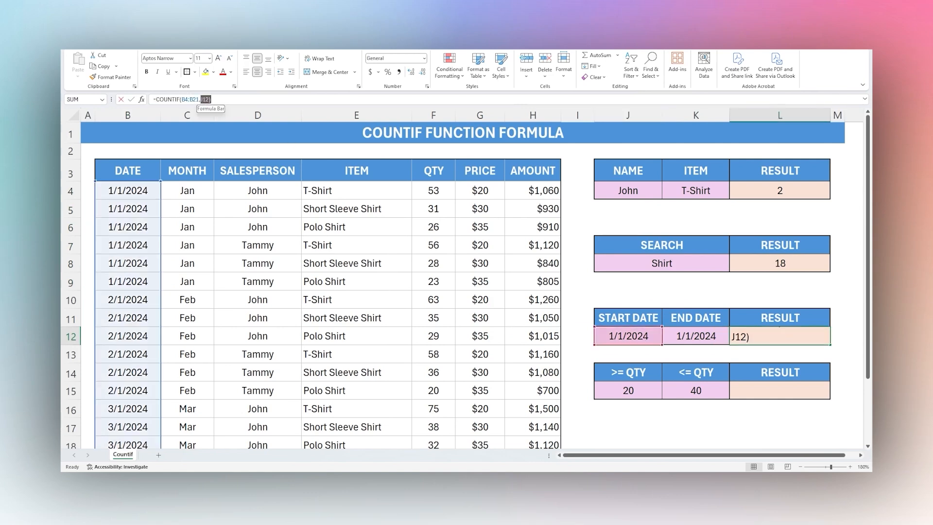
key("BackSpace")
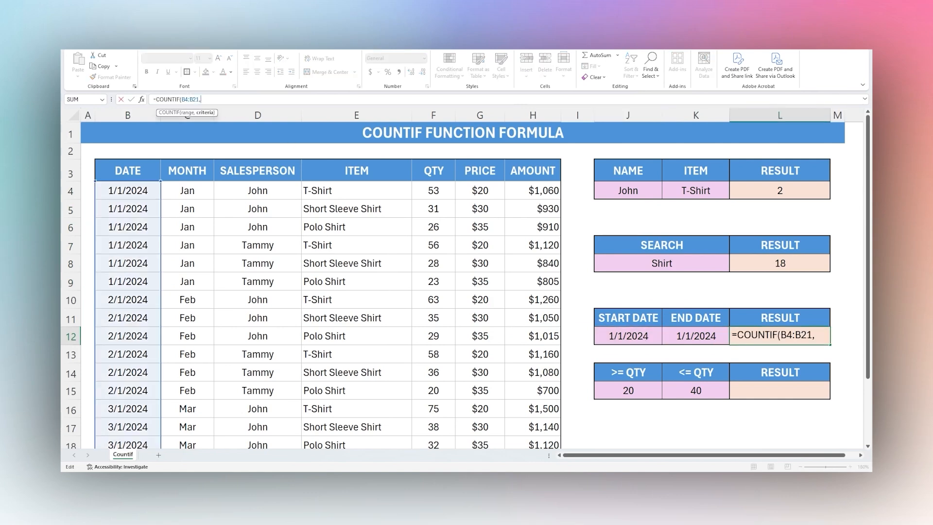
type("1/1/202")
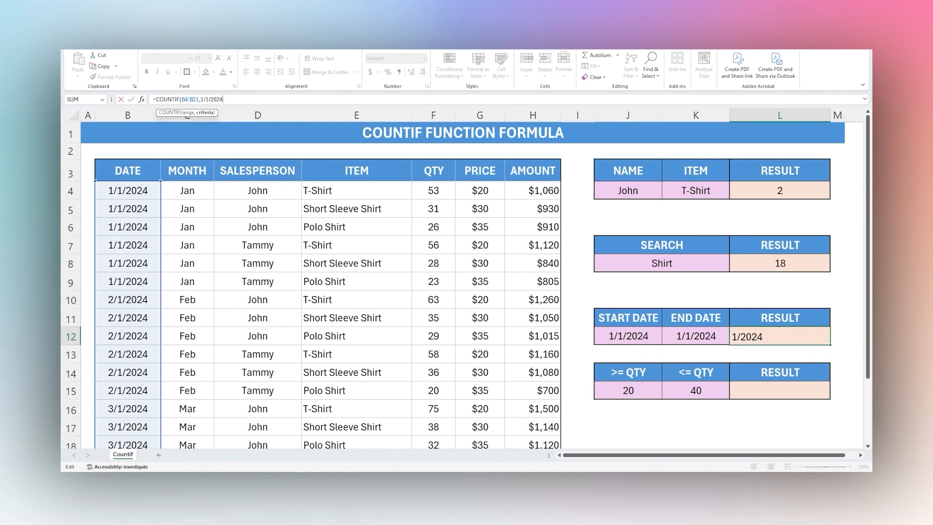
type("4")
key("Return")
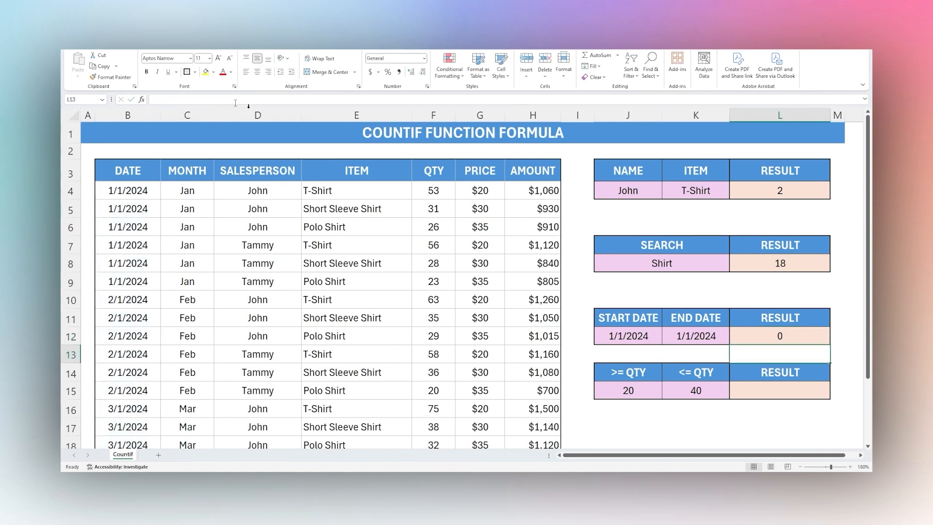
- Replace the date criterion in L12's COUNTIF formula with DATE(2024,1,1)
double_click(763, 337)
left_click_drag(225, 100, 201, 100)
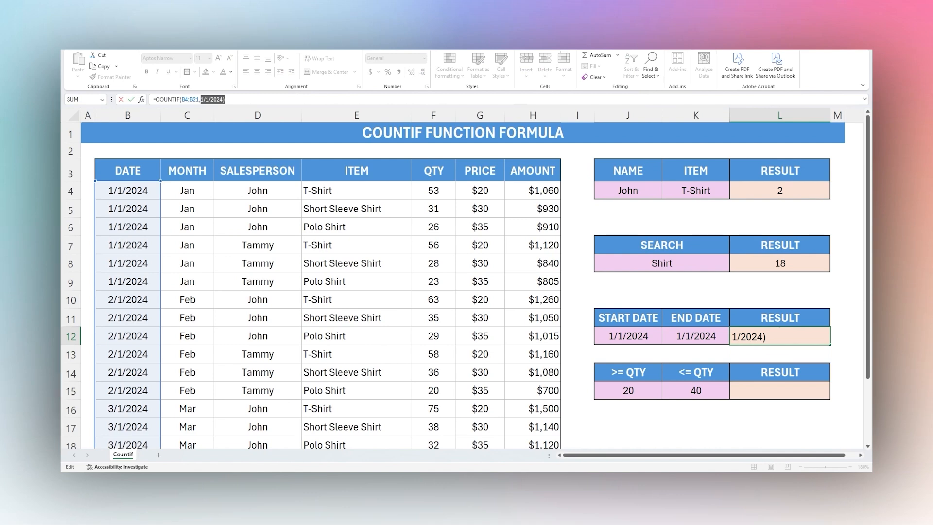
type("da")
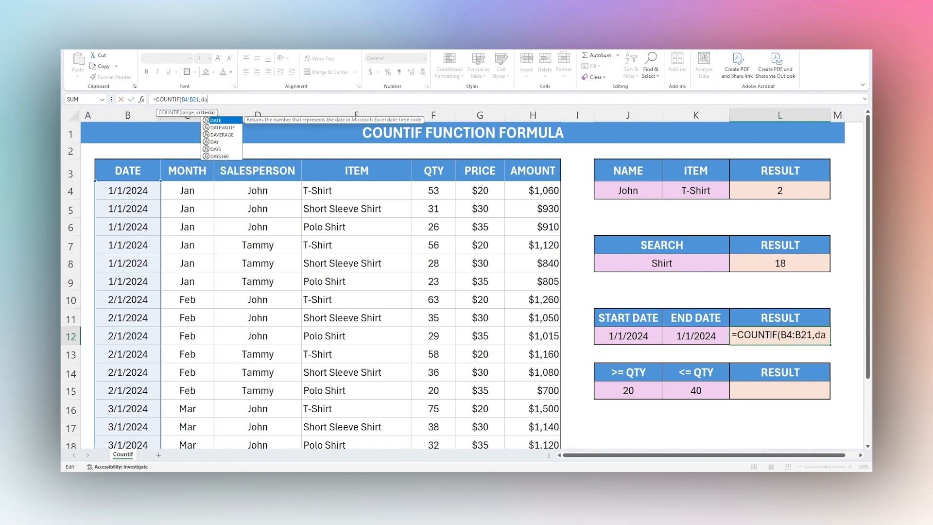
type("te(2")
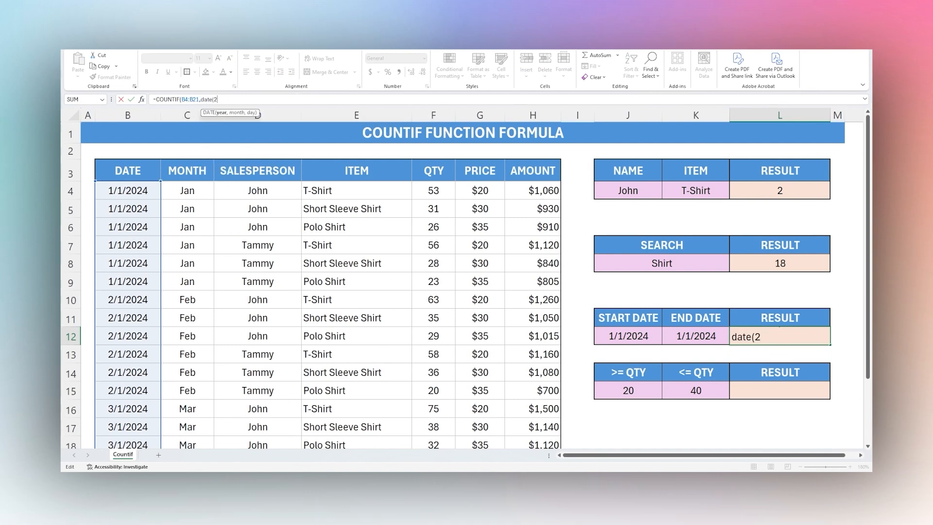
type("024,1,1)")
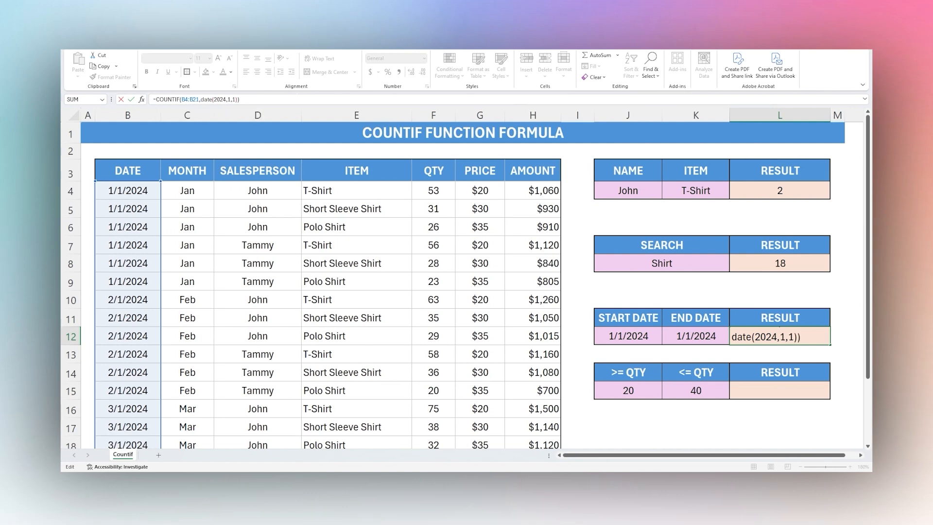
key("Return")
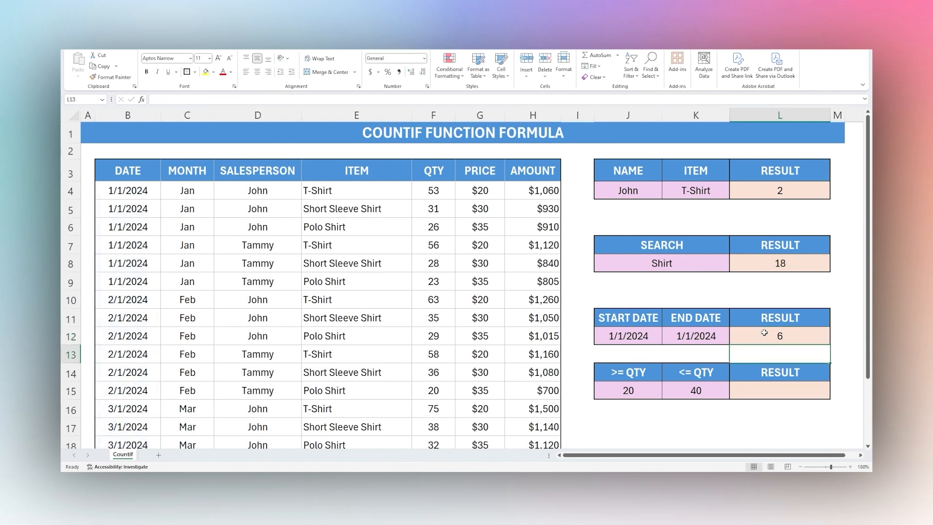
- Examine the DATE(2024,1,1) criterion in L12's COUNTIF formula
left_click(764, 332)
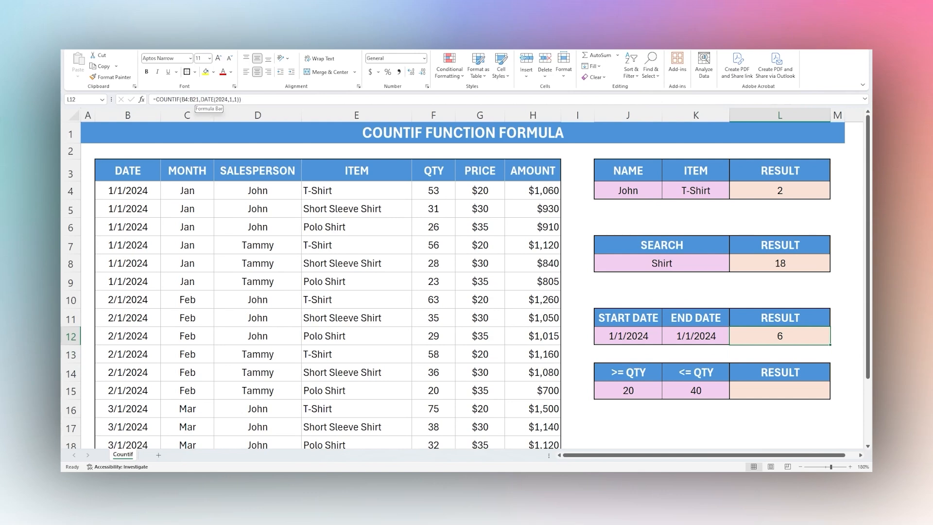
left_click_drag(200, 100, 242, 99)
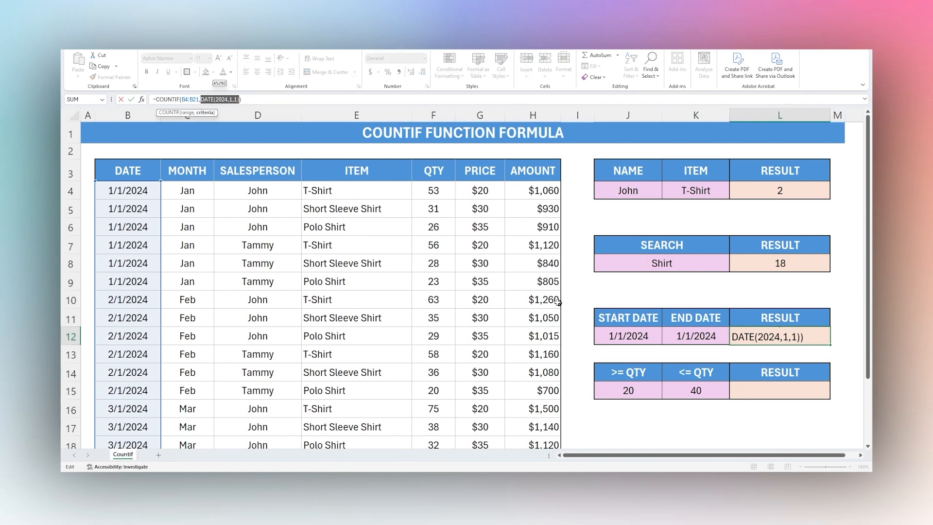
key("ctrl+Return")
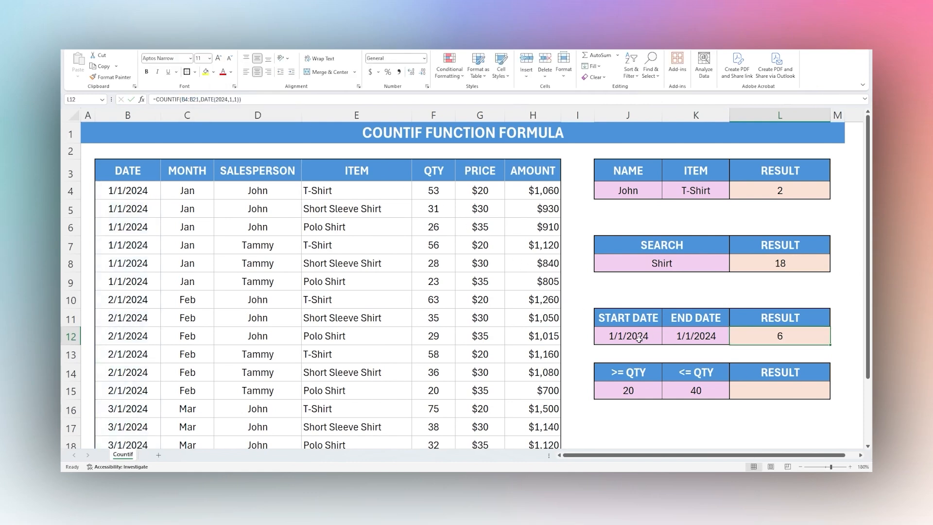
- Set the end date in K12 to 2/1/2024
left_click(636, 336)
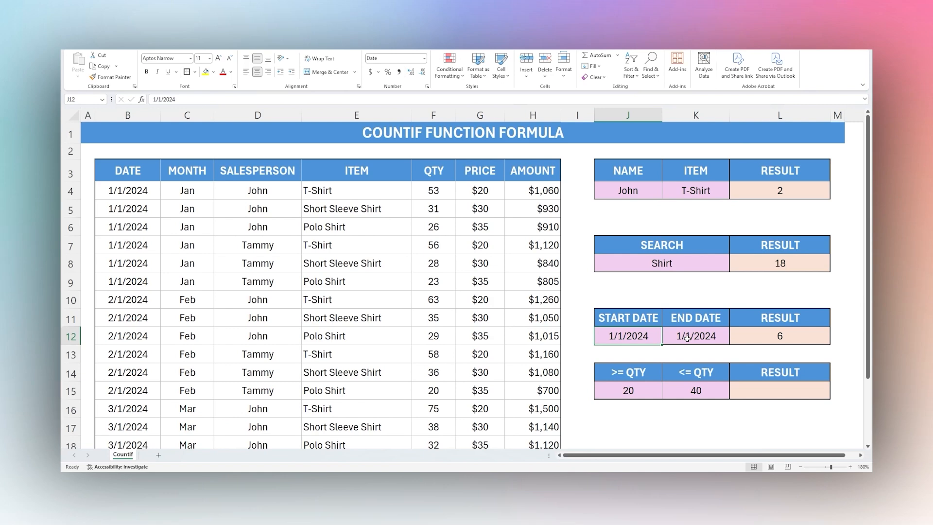
double_click(686, 337)
key("Left")
key("BackSpace")
type("2")
key("Return")
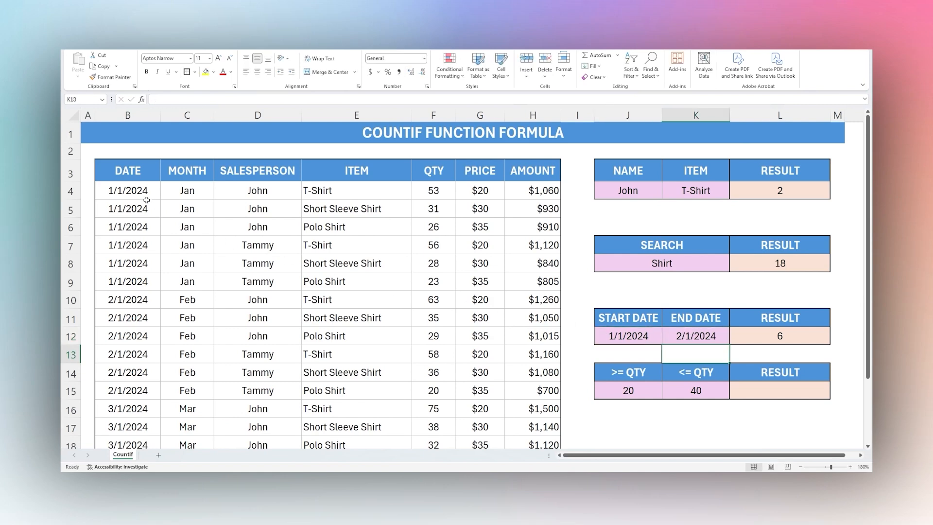
- Replace L12's formula with =COUNTIFS(B4:B21,">="&J12) to count the records dated on or after the start date
left_click_drag(133, 194, 128, 391)
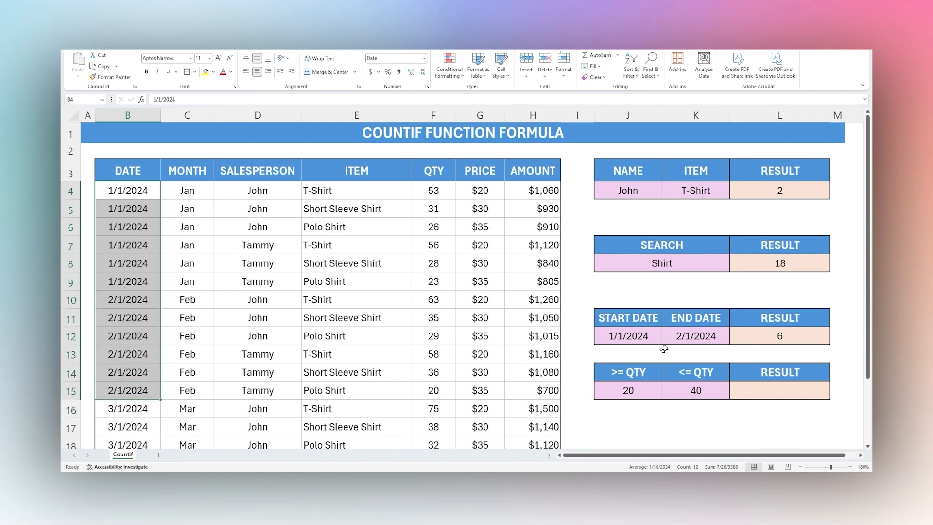
left_click(664, 340)
double_click(775, 335)
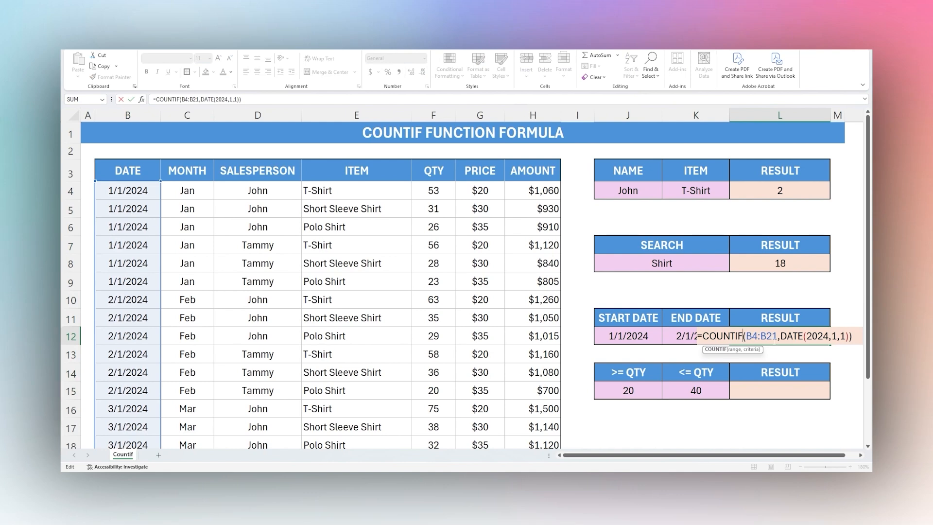
left_click_drag(851, 336, 742, 335)
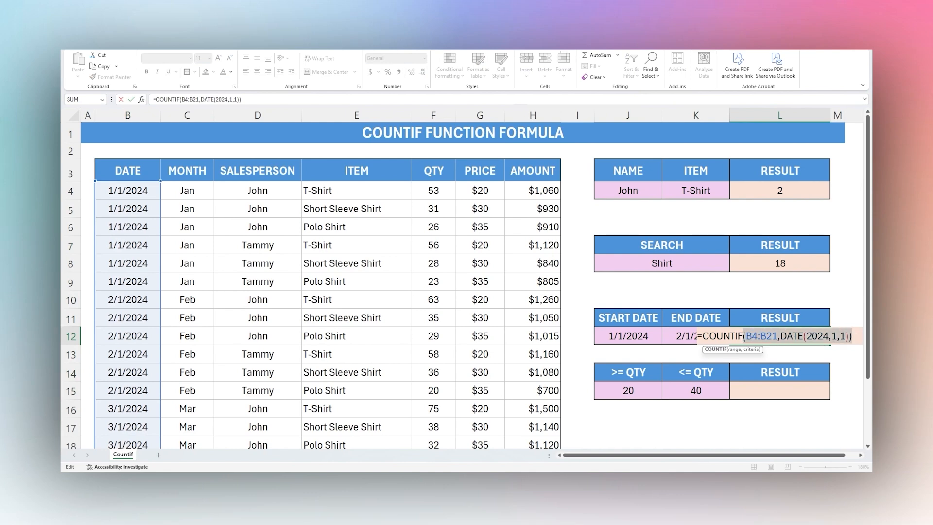
type("S(")
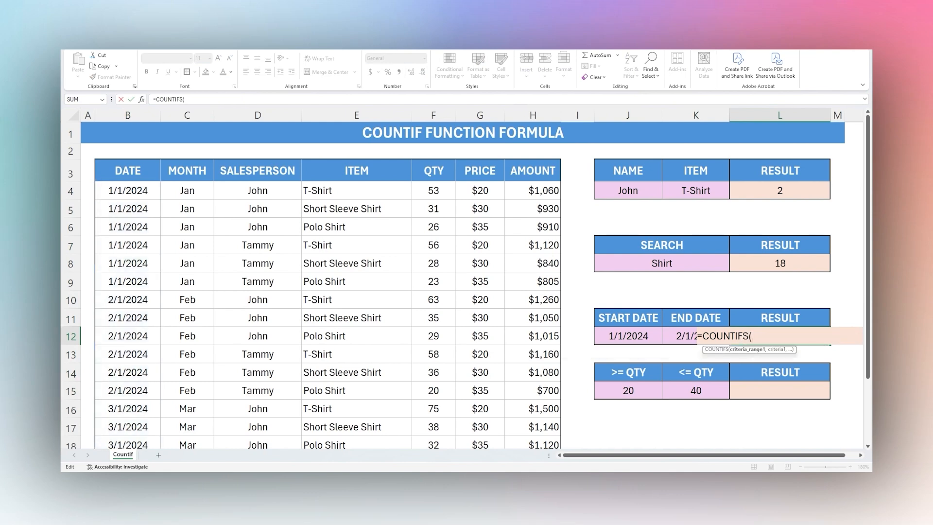
left_click_drag(139, 194, 132, 403)
type(",\">")
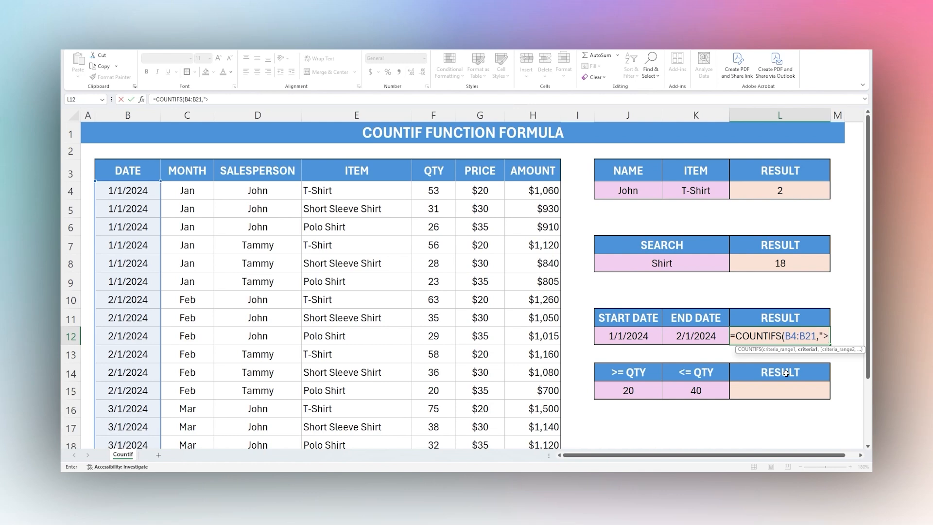
type("=")
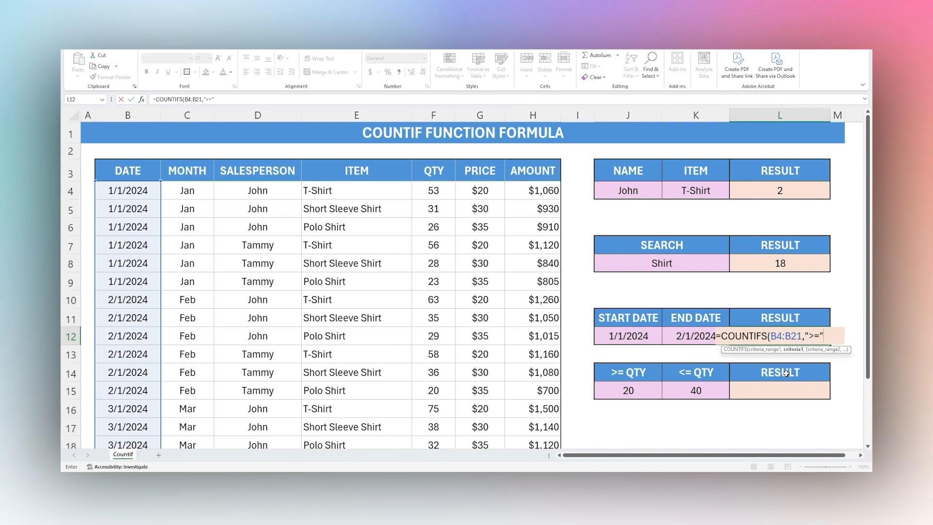
type("\"&")
left_click(626, 336)
key("Return")
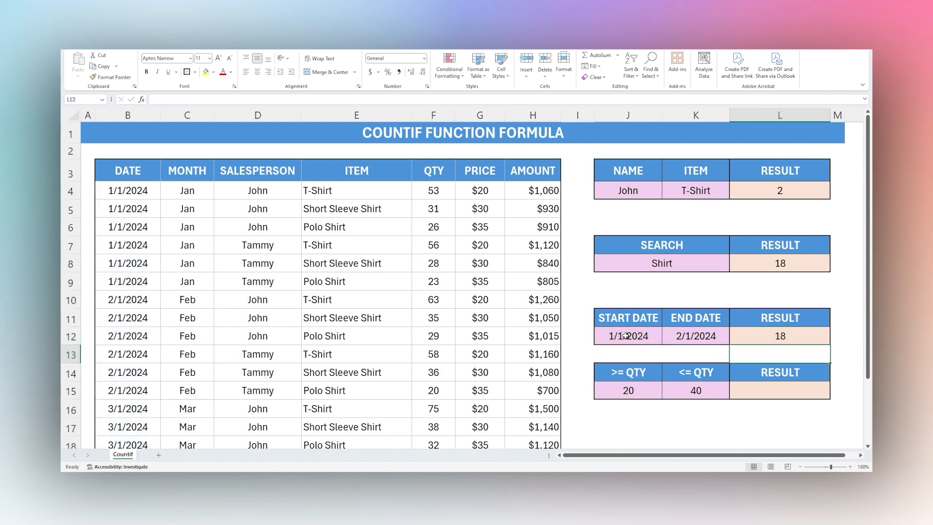
- Check L12's count and its ">="&J12 criterion against all the dates in B4:B21
left_click(755, 328)
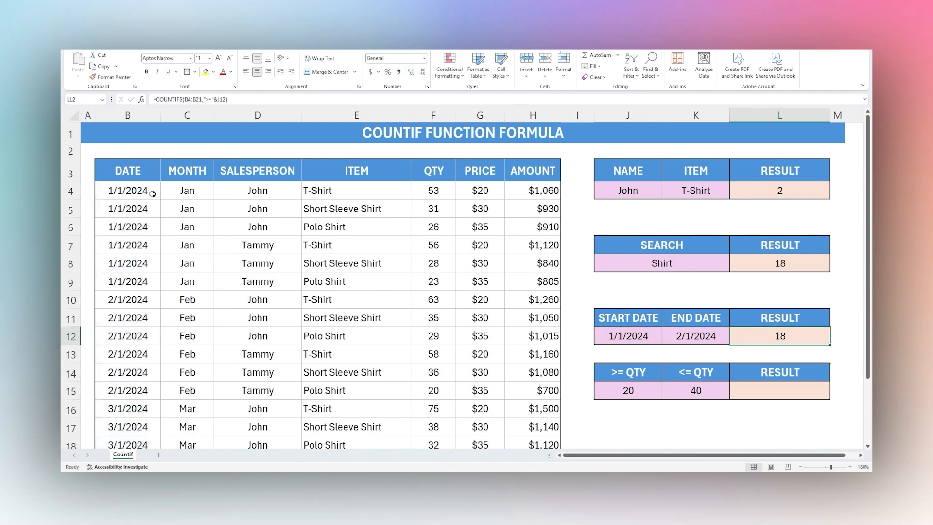
left_click_drag(125, 191, 132, 403)
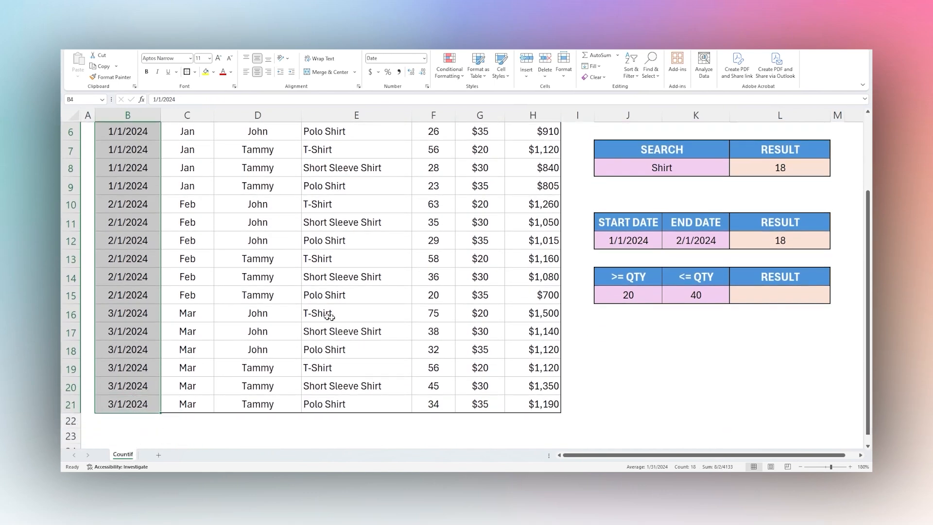
scroll(417, 299, "up", 2)
left_click(719, 339)
left_click(752, 337)
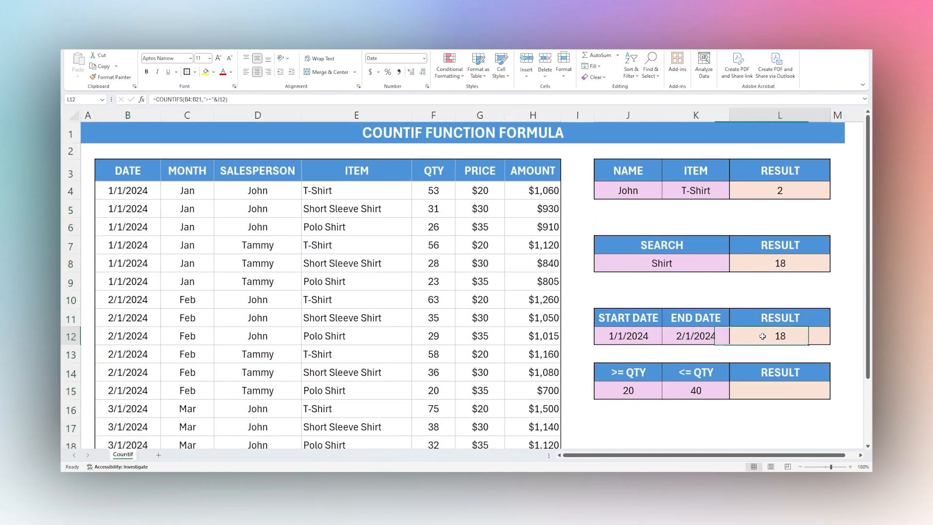
left_click(241, 101)
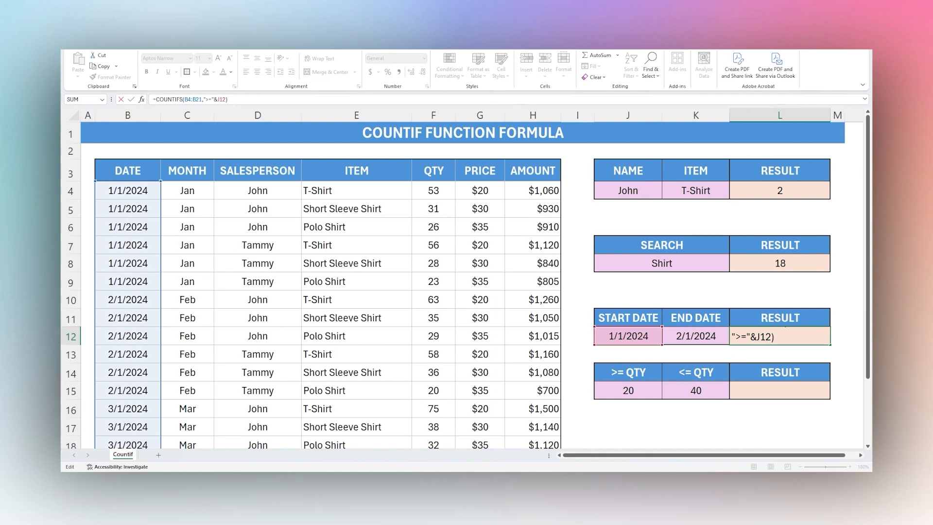
key("Escape")
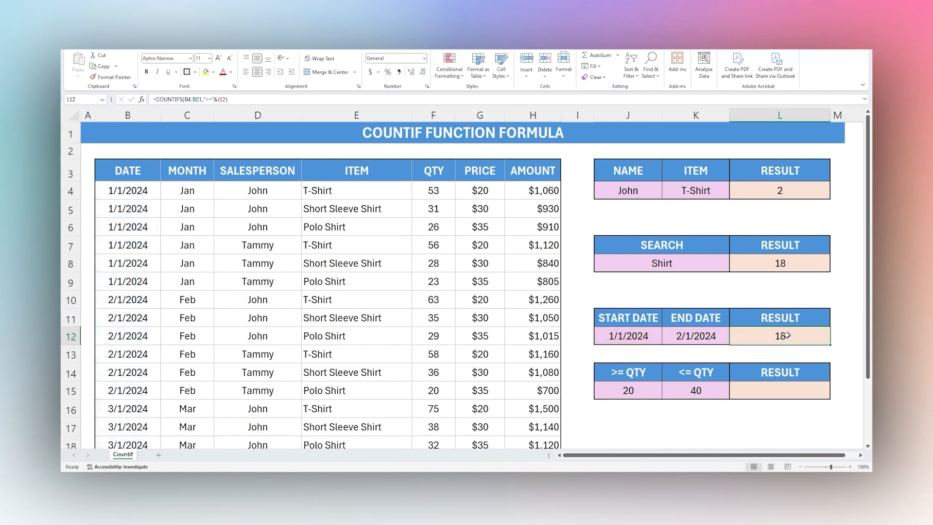
- Duplicate the B4:B21,">="&J12 range and criterion as a second condition in L12's COUNTIFS formula
double_click(787, 335)
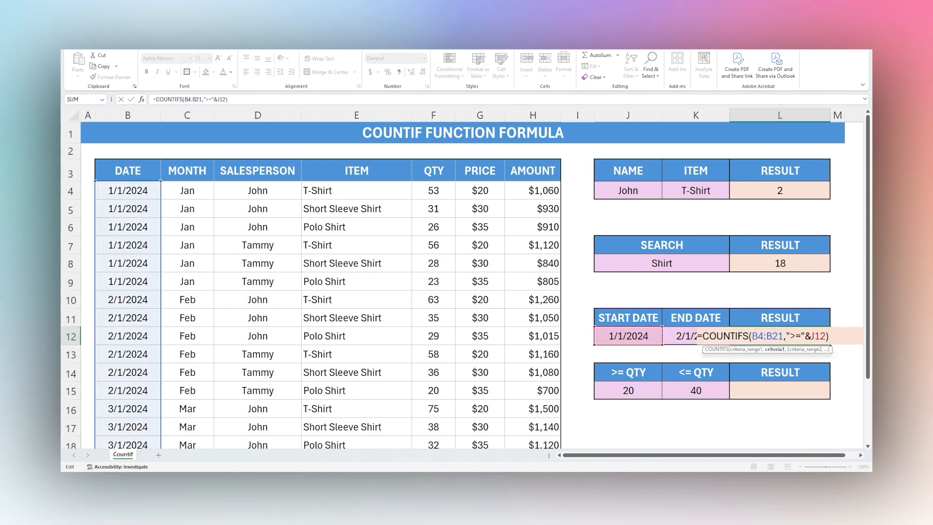
left_click_drag(752, 335, 784, 335)
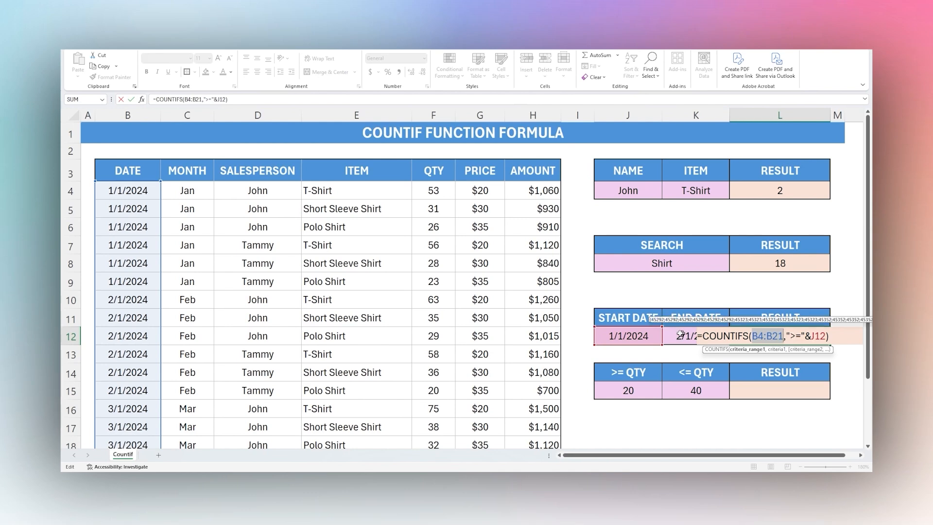
left_click_drag(751, 336, 820, 336)
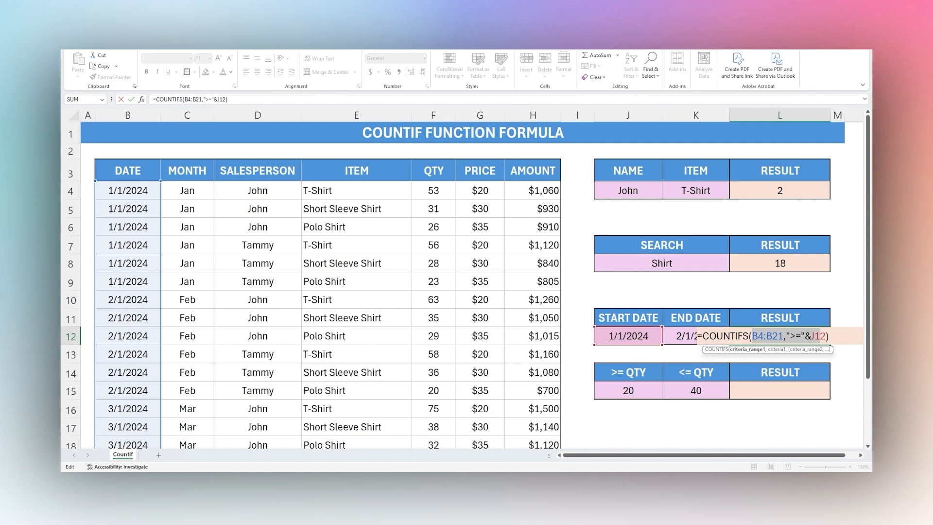
left_click(825, 335)
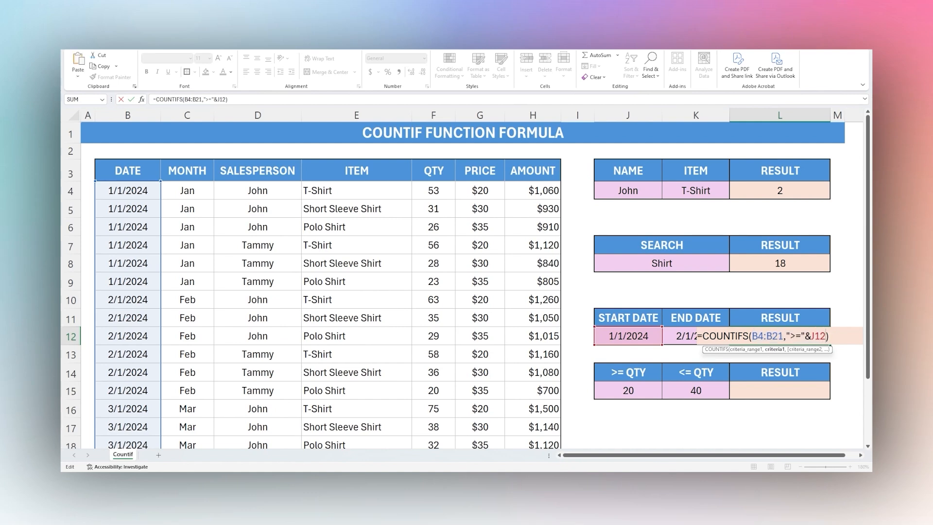
type(",")
type("B4:B21,\">=\"&J12")
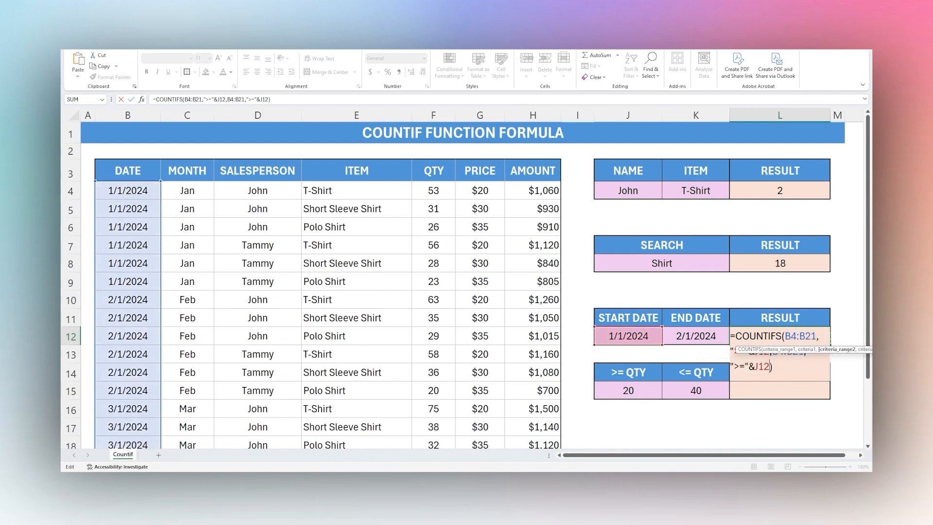
- Change the second condition's criterion in L12's COUNTIFS formula to "<="&K12 and enter the formula
left_click(772, 368)
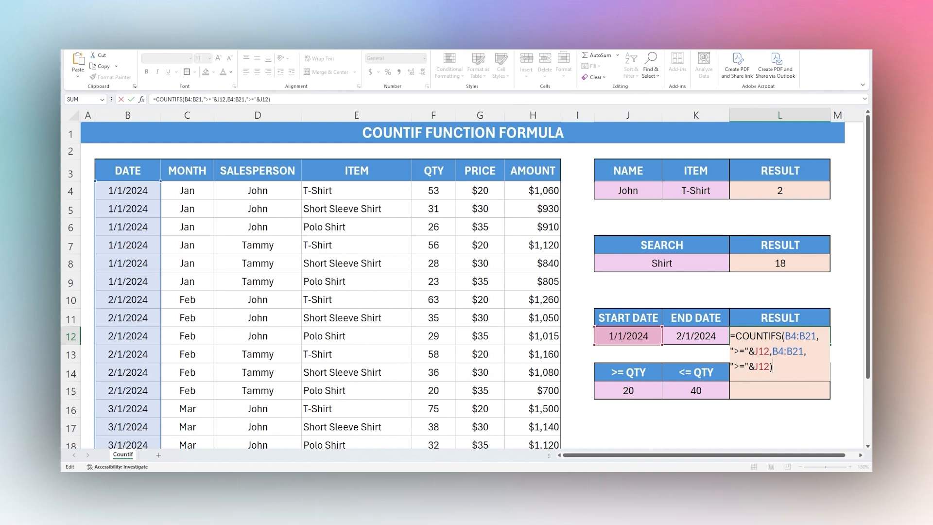
left_click(758, 367)
key("BackSpace")
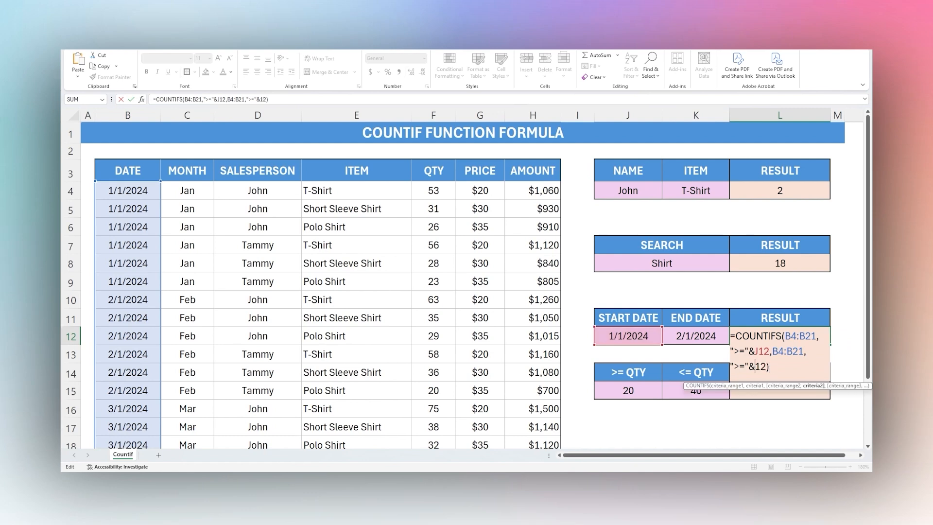
type("K")
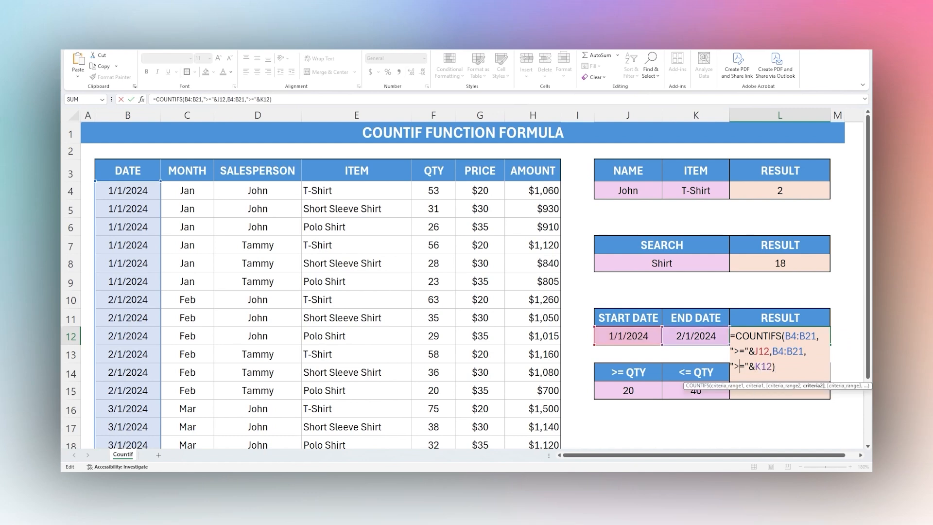
key("Left")
key("Left")
key("Left")
key("Left")
key("BackSpace")
key("Return")
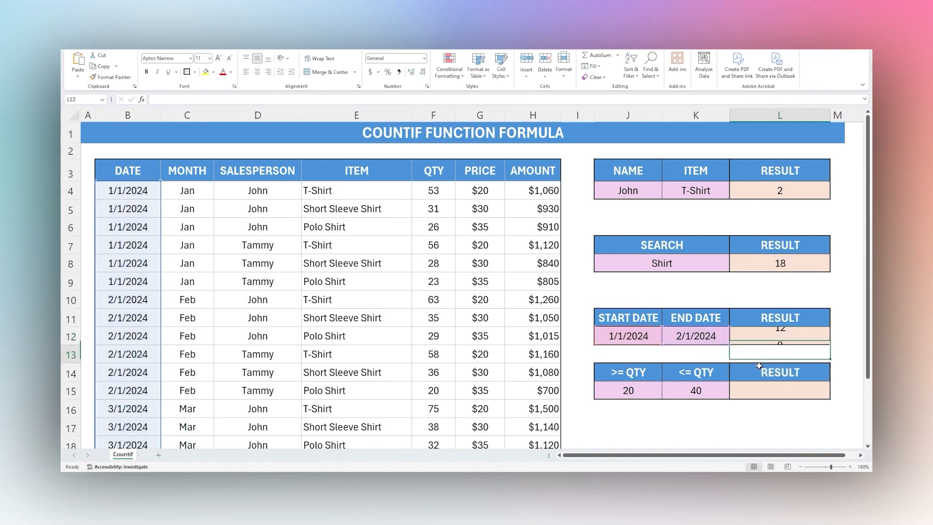
- Review the start-date and end-date criteria in L12's COUNTIFS formula and check its count against the dates in B4:B15
left_click(773, 339)
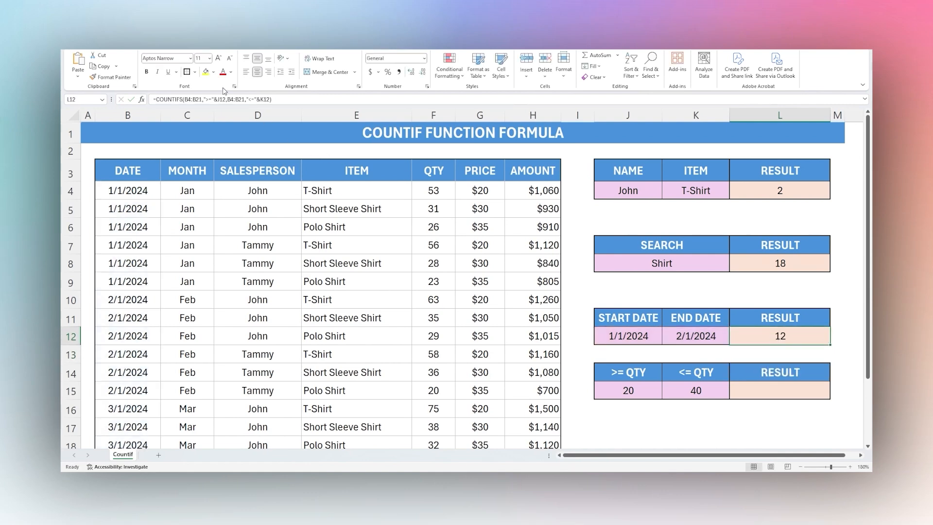
double_click(779, 334)
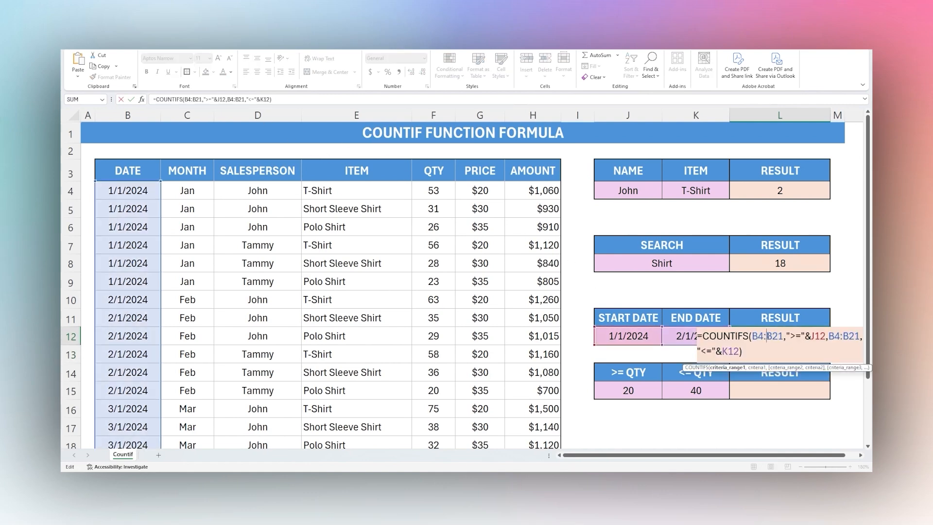
key("shift+Right")
key("shift+Right")
key("shift+Right")
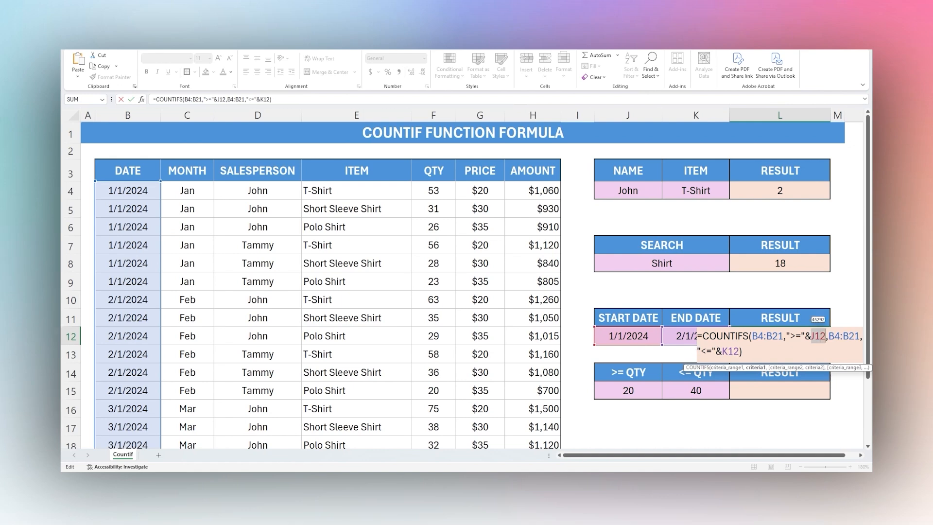
left_click(723, 351)
key("Return")
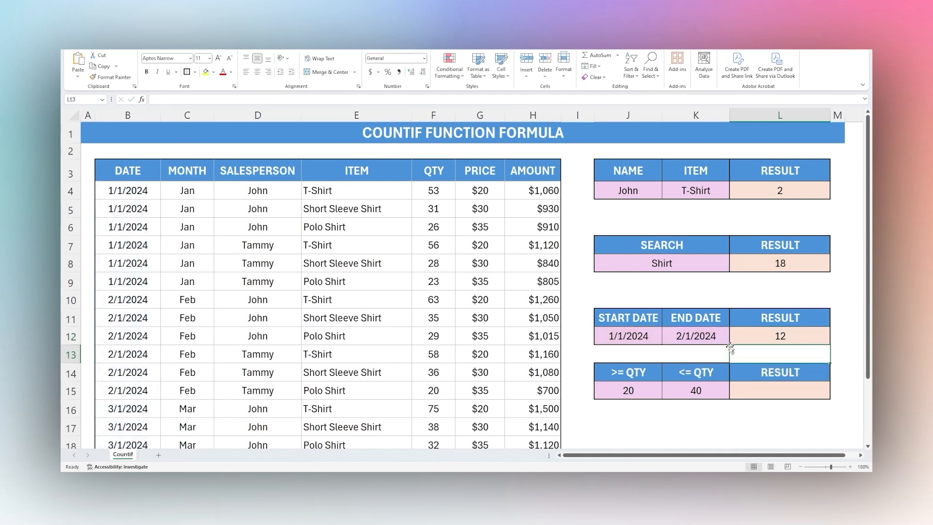
left_click(762, 340)
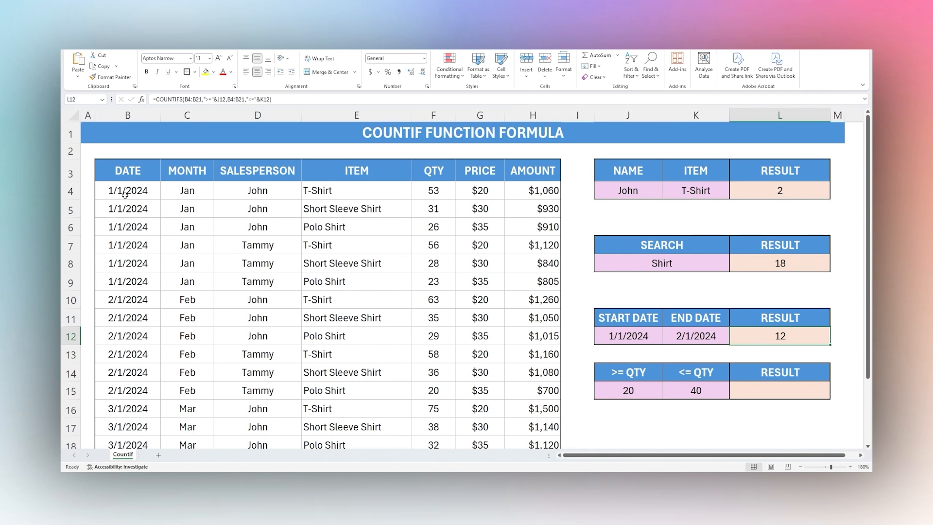
left_click_drag(123, 194, 127, 391)
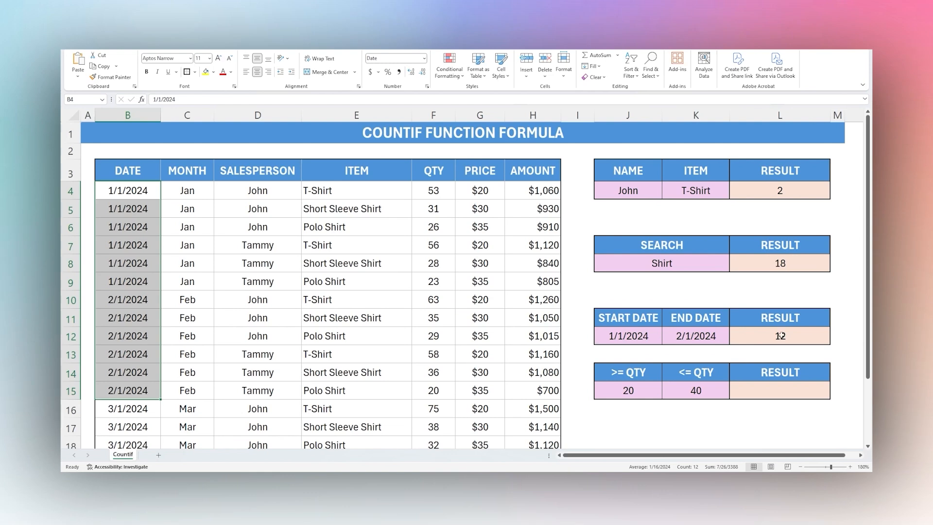
- Examine the >= QTY and <= QTY limits beside L15 and the quantities in the QTY column
left_click(762, 389)
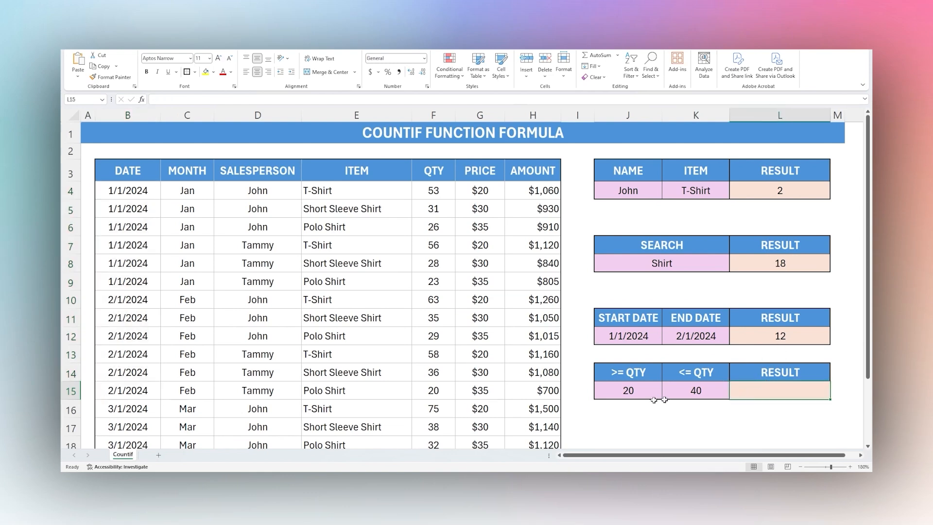
left_click(622, 374)
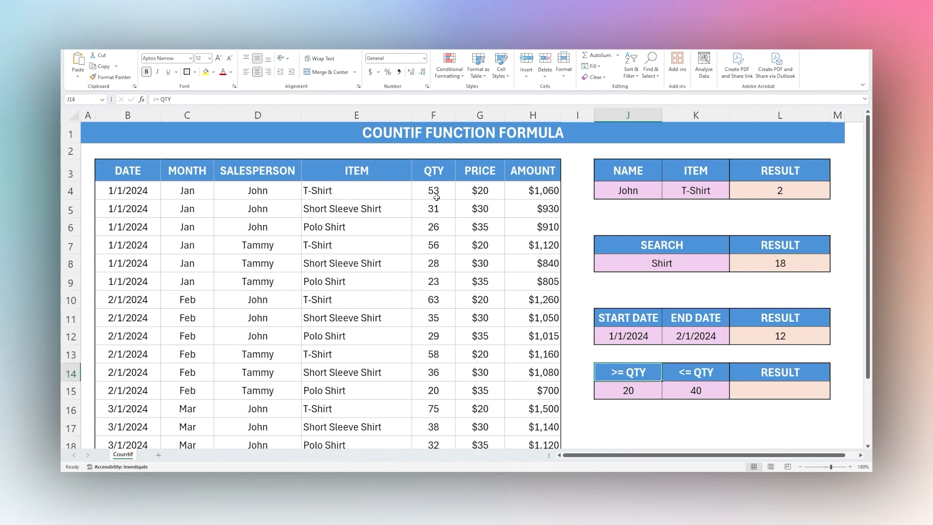
left_click_drag(434, 195, 427, 409)
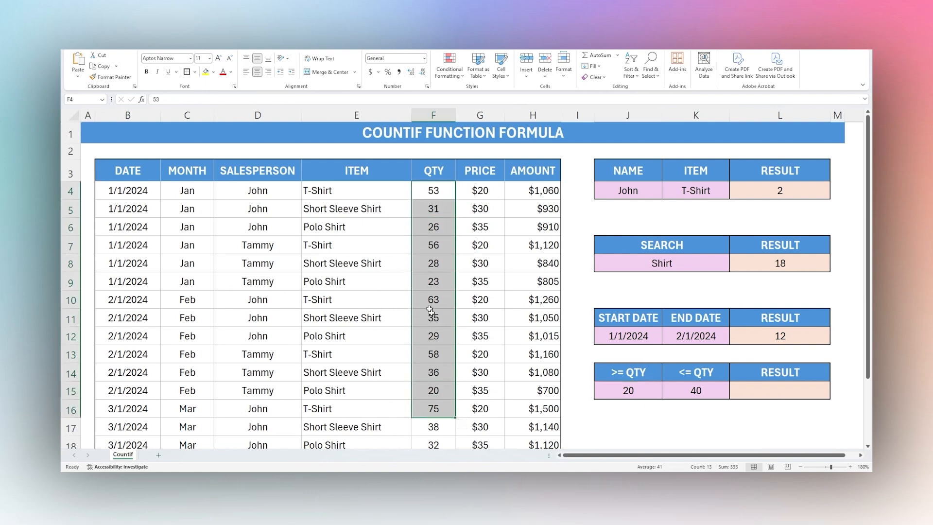
- Enter a COUNTIFS formula in L15 that counts quantities in F4:F21 matching the criterion ">=20"
scroll(406, 240, "down", 2)
scroll(408, 240, "up", 2)
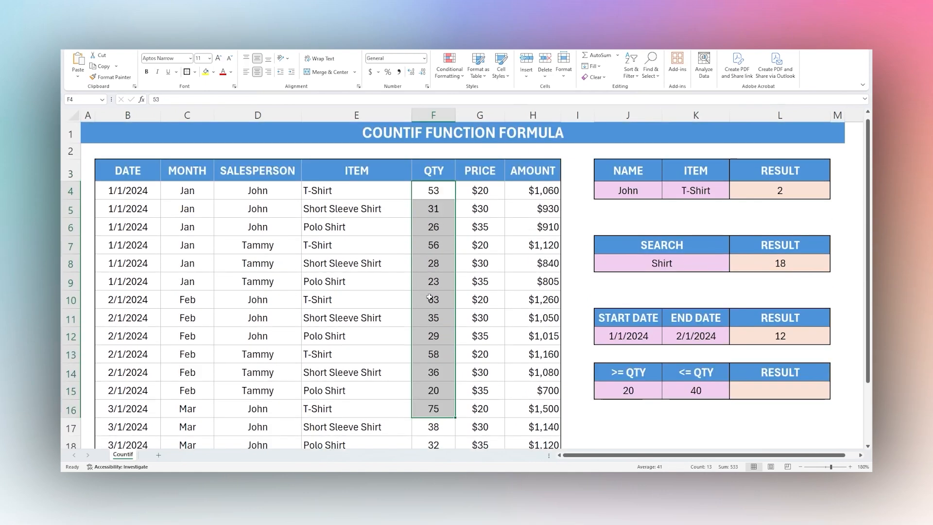
left_click(650, 394)
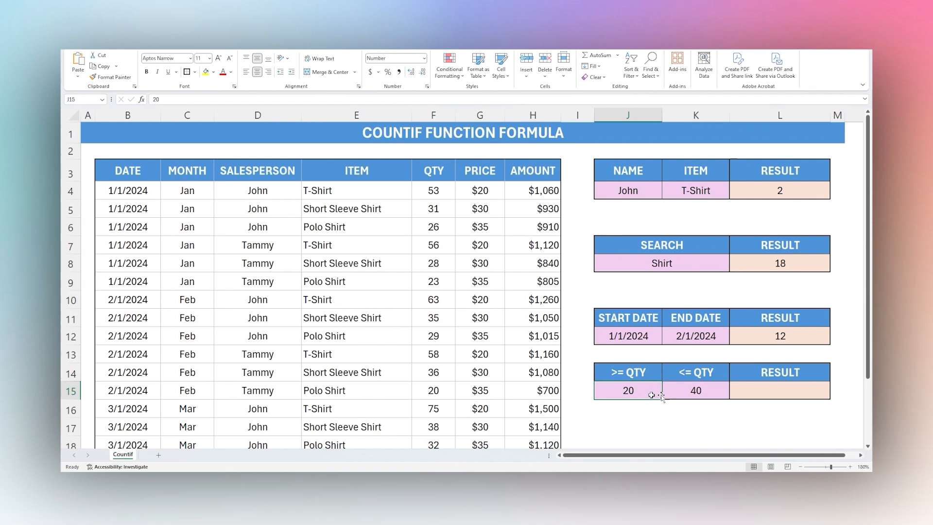
left_click(699, 391)
left_click(767, 392)
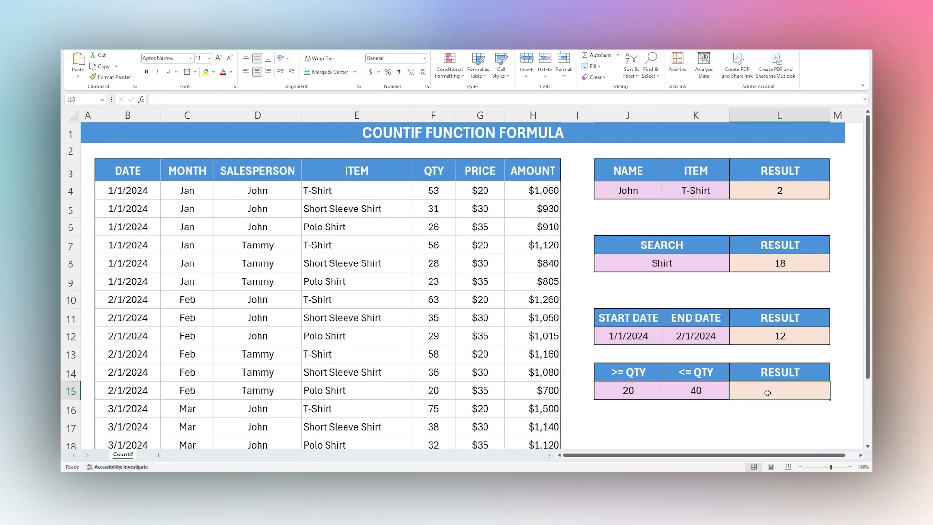
type("=count")
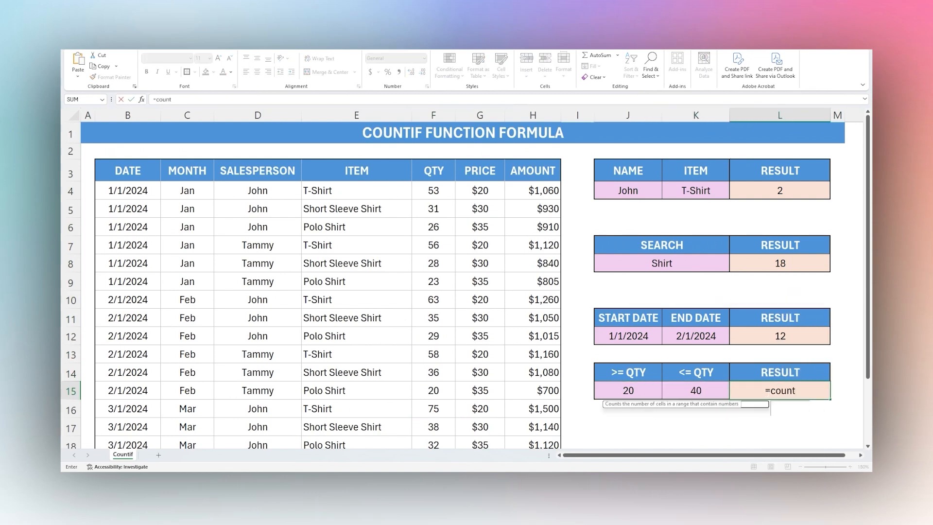
type("ifs(")
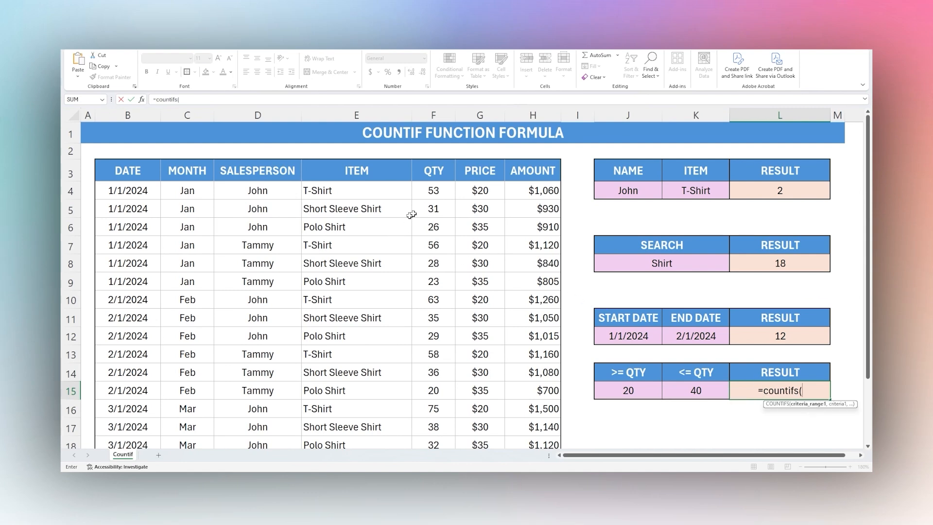
left_click_drag(445, 194, 440, 383)
type(",")
scroll(577, 368, "up", 2)
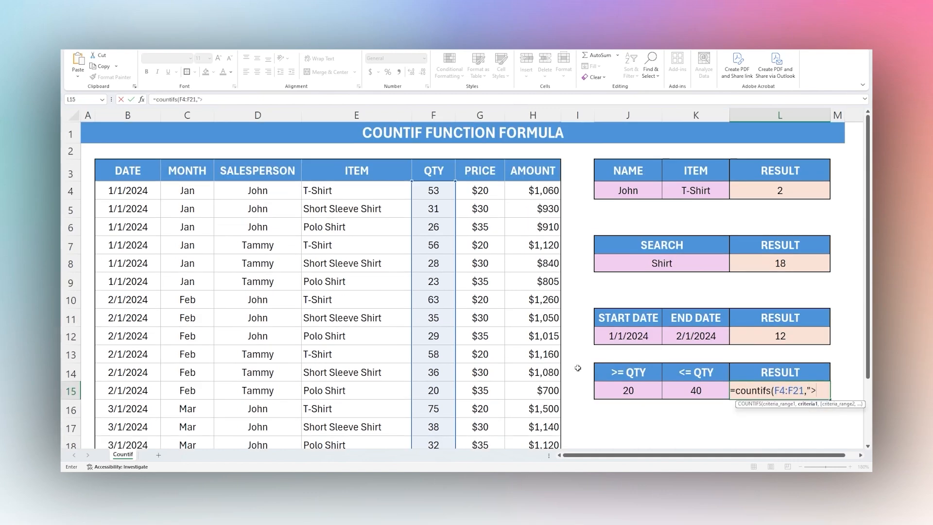
type("\">=20\")")
key("Return")
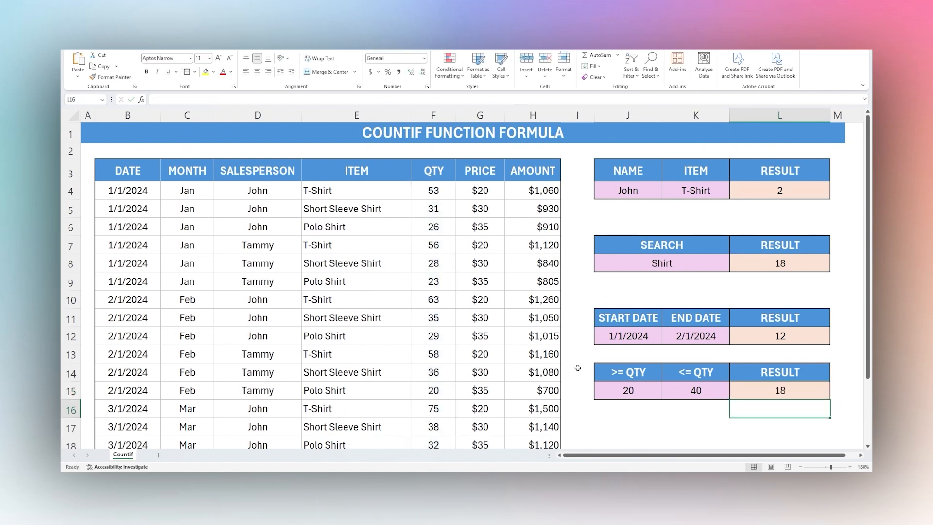
- Replace the fixed 20 in L15's COUNTIFS criterion with a reference to J15, making it ">="&J15
left_click(780, 391)
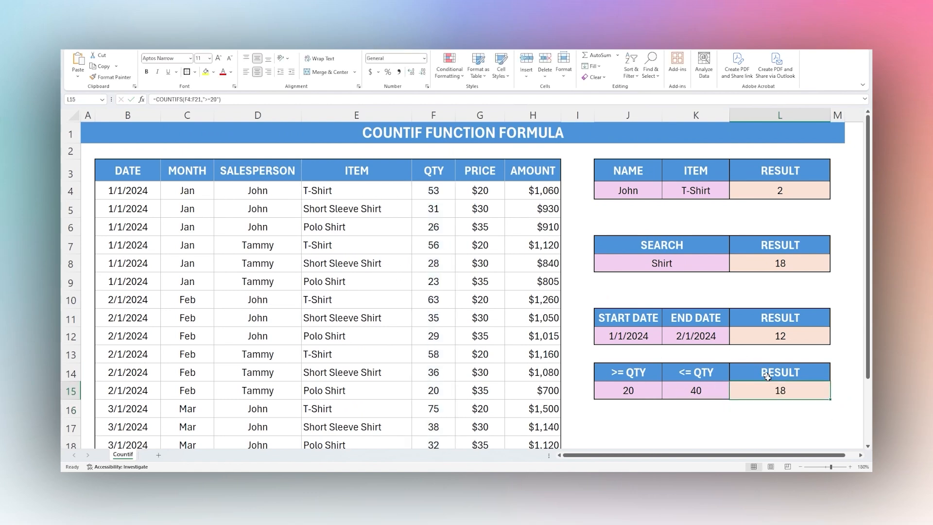
double_click(773, 389)
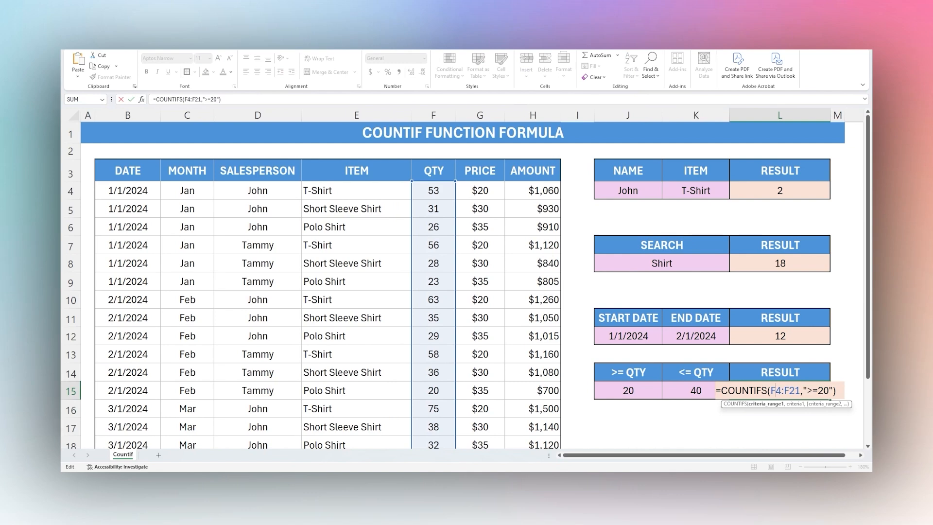
left_click_drag(832, 390, 802, 390)
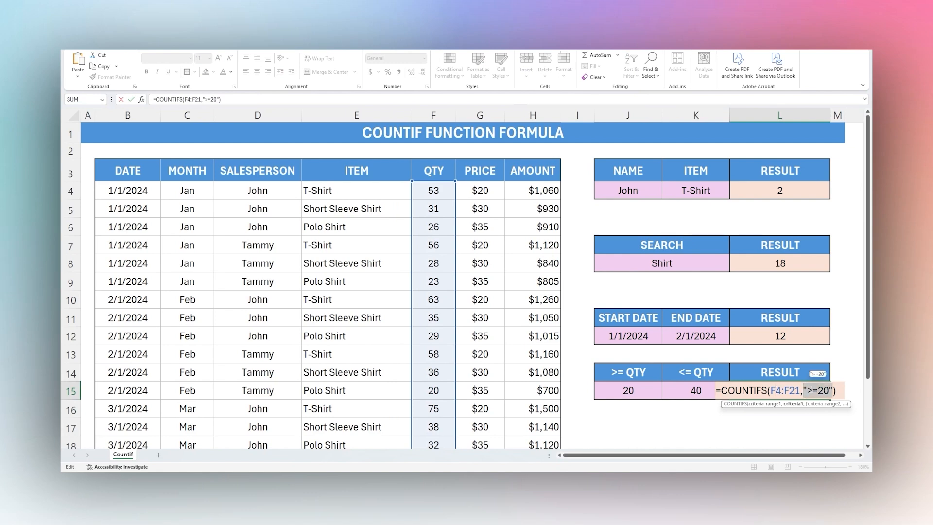
left_click(813, 390)
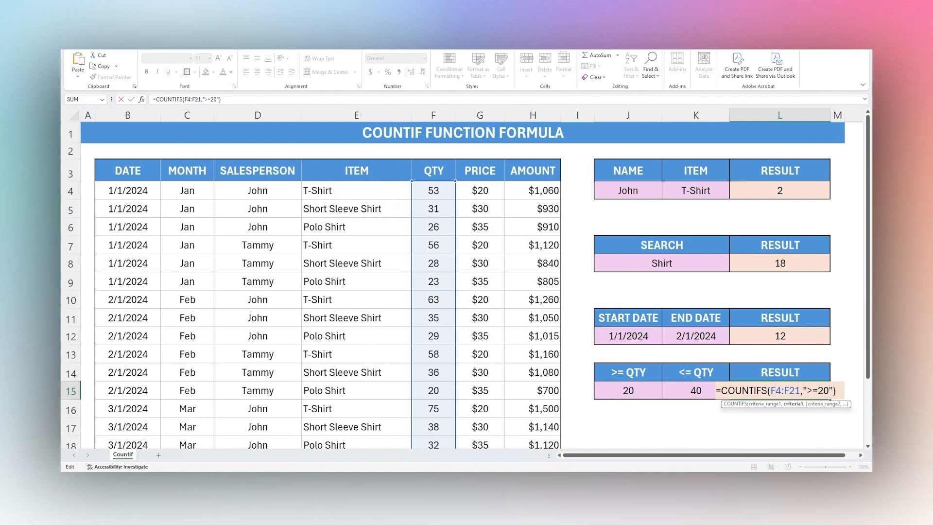
key("BackSpace")
key("BackSpace")
type("&")
left_click(637, 393)
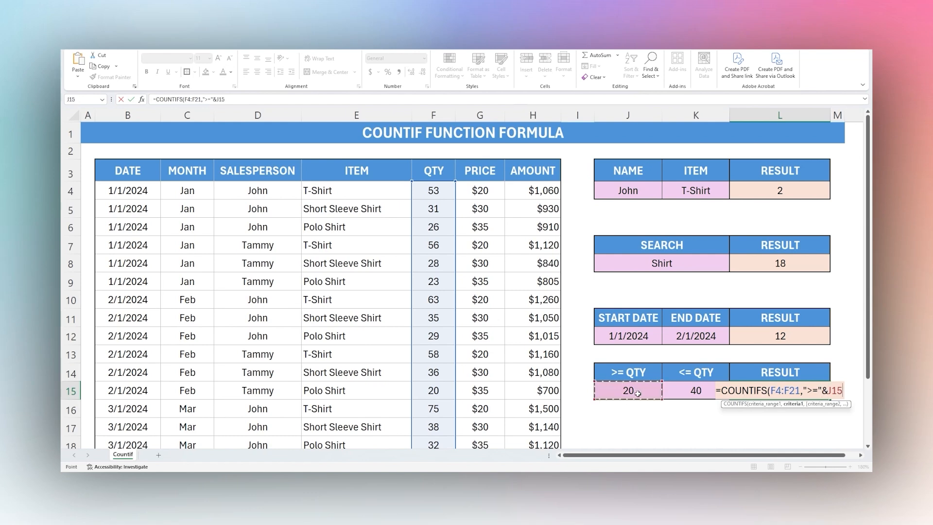
key("Return")
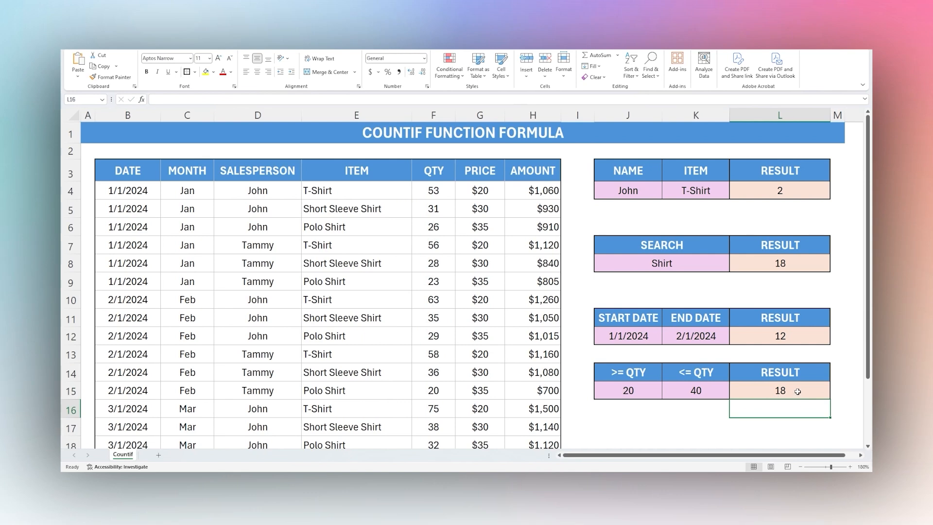
- Test L15's formula by setting the >= QTY limit in J15 to 21, then 30, and back to 20
left_click(639, 390)
type("21")
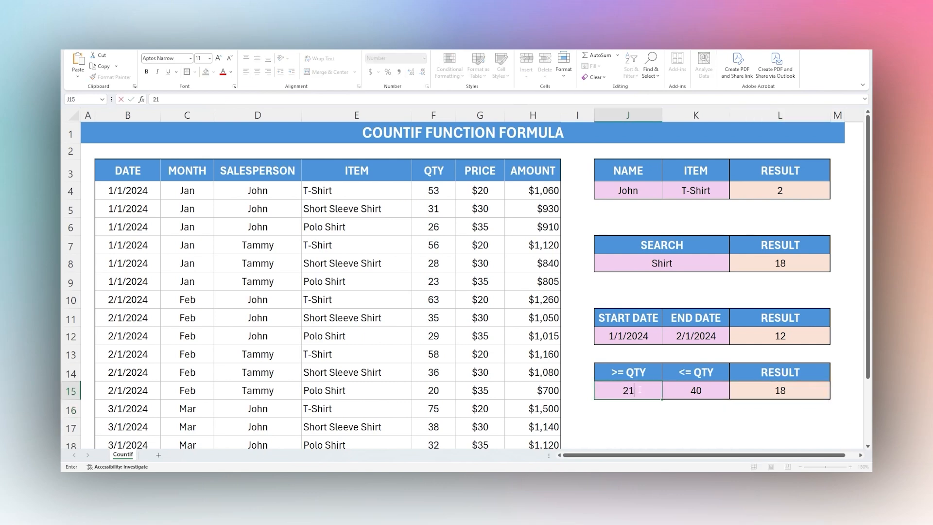
key("Return")
left_click(639, 389)
type("30")
key("Return")
left_click(639, 389)
type("20")
key("Return")
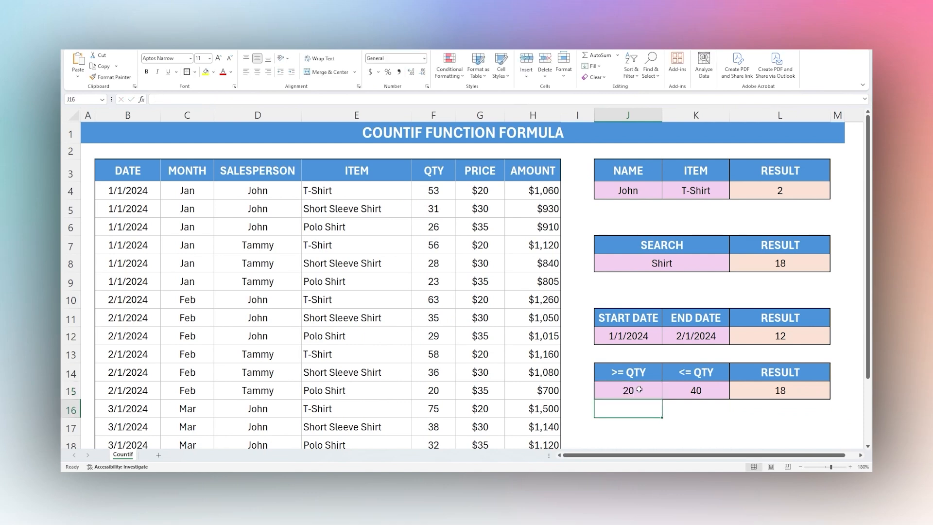
- Duplicate the F4:F21,">="&J15 range and criterion as a second condition in L15's COUNTIFS formula
left_click(750, 390)
double_click(752, 390)
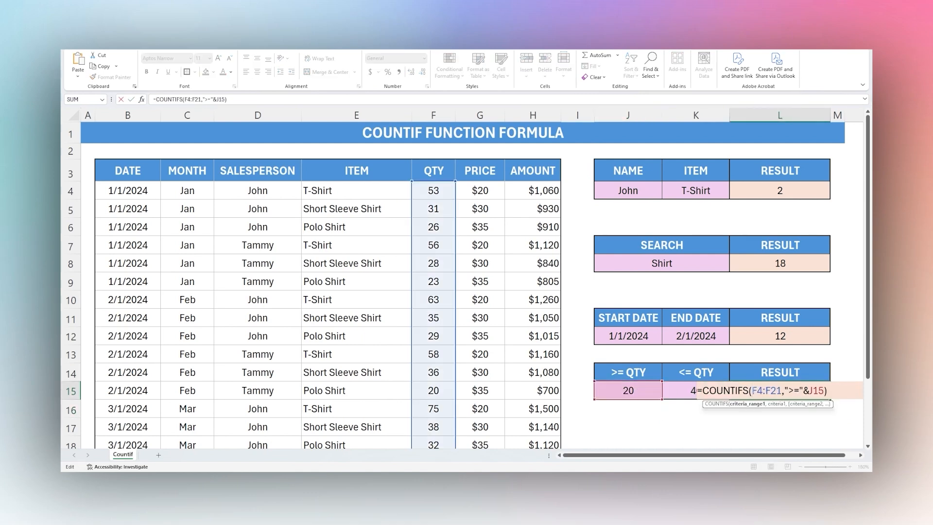
left_click_drag(752, 390, 834, 389)
key("ctrl+c")
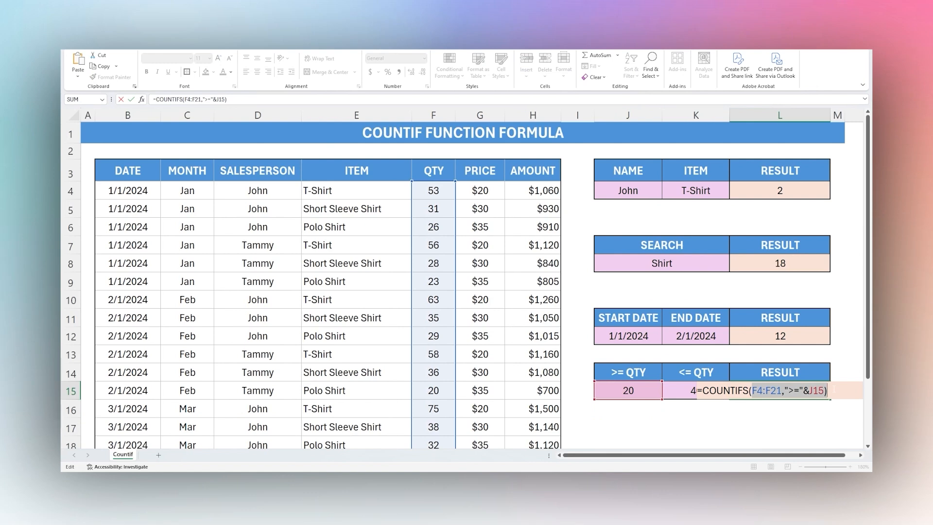
left_click(833, 389)
key("BackSpace")
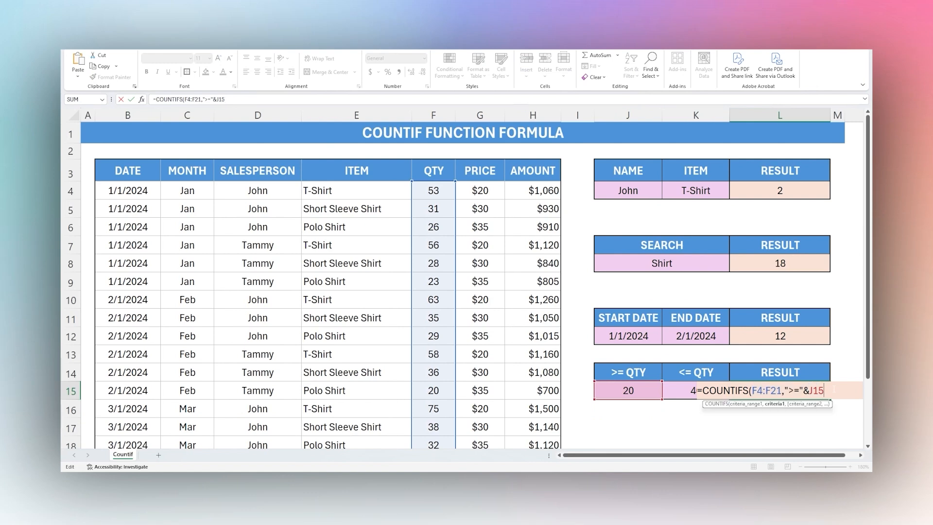
type(",")
key("ctrl+v")
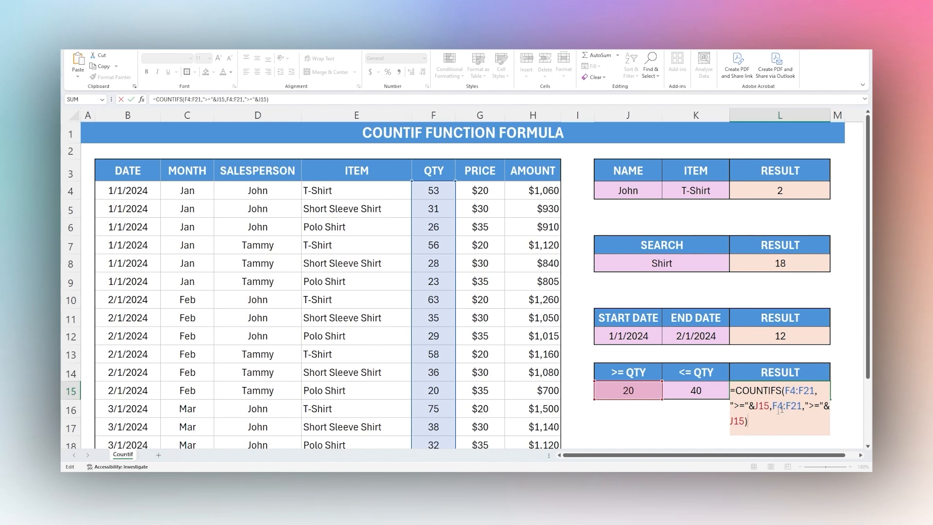
- Change the second condition's criterion in L15's COUNTIFS formula to "<="&K15 and enter the formula
left_click(810, 405)
key("BackSpace")
type("<")
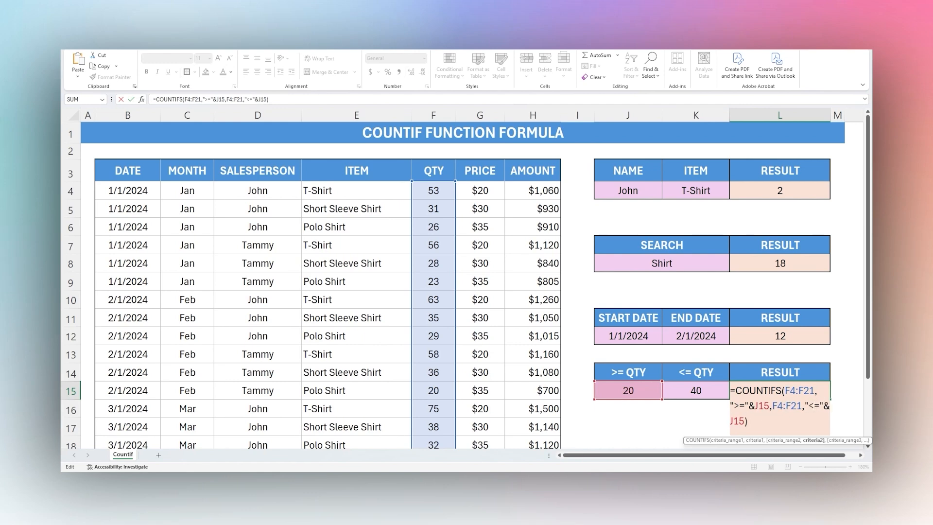
key("BackSpace")
type("K")
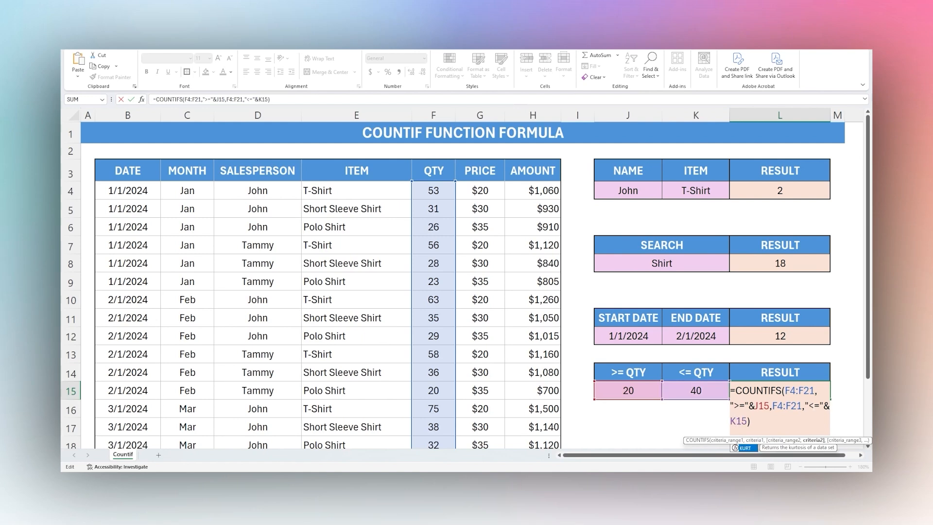
key("Return")
left_click(788, 390)
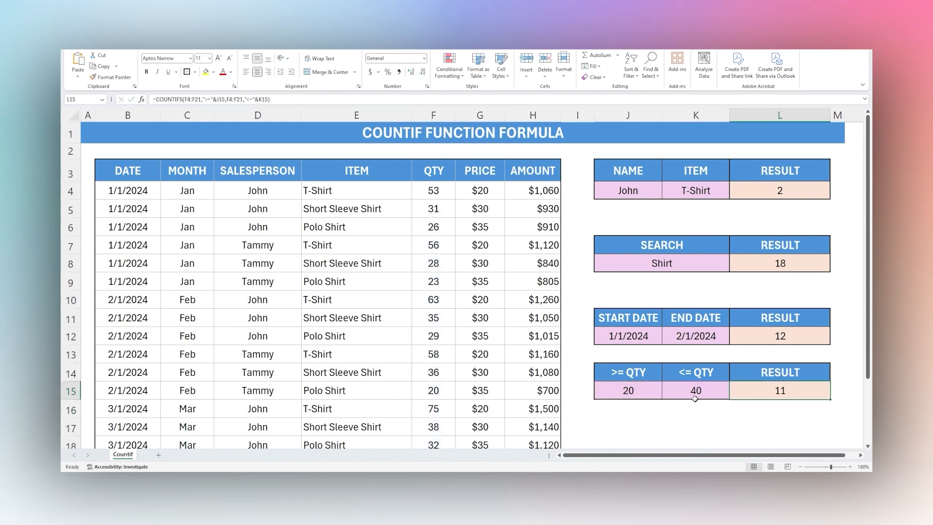
- Test the quantity range by setting the >= QTY limit to 0 and the <= QTY limit to 100
left_click(629, 391)
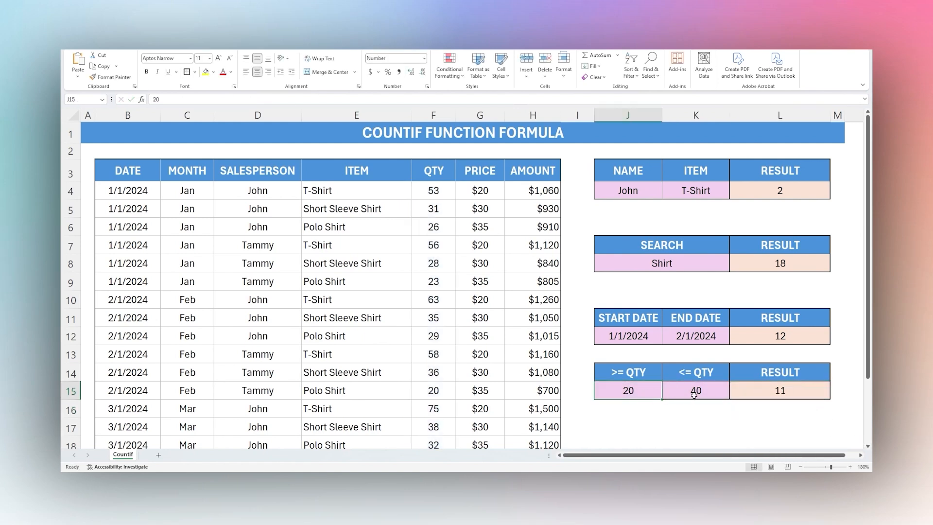
type("0")
key("Tab")
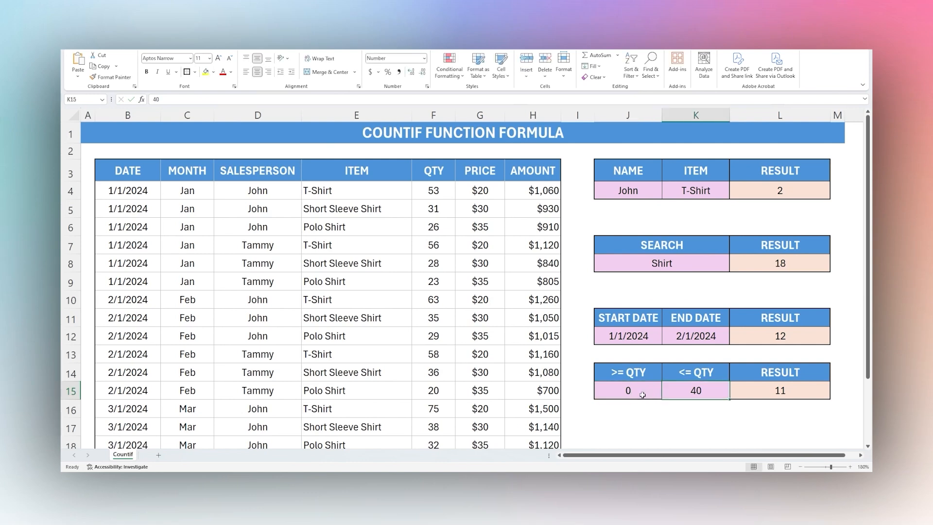
type("100")
key("Return")
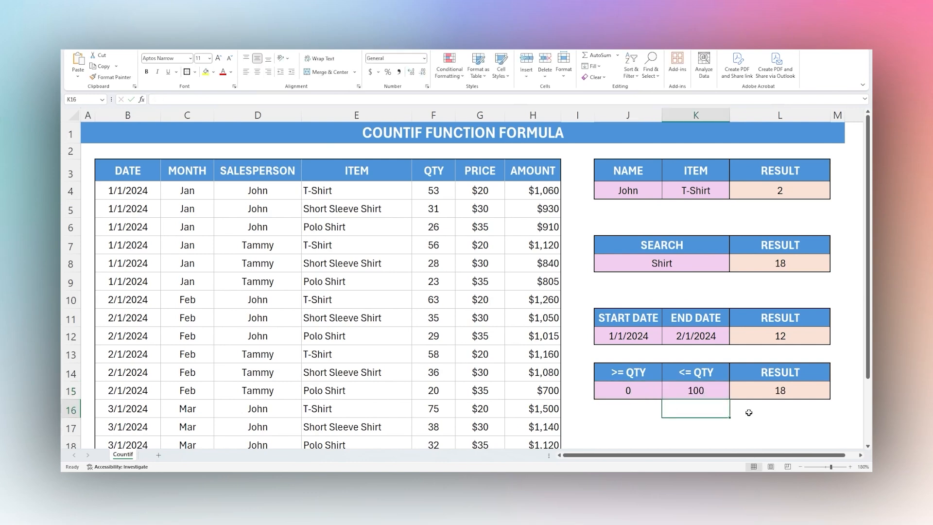
left_click(771, 394)
- Set the >= QTY limit in J15 to 30 and the <= QTY limit in K15 to 60
left_click(639, 392)
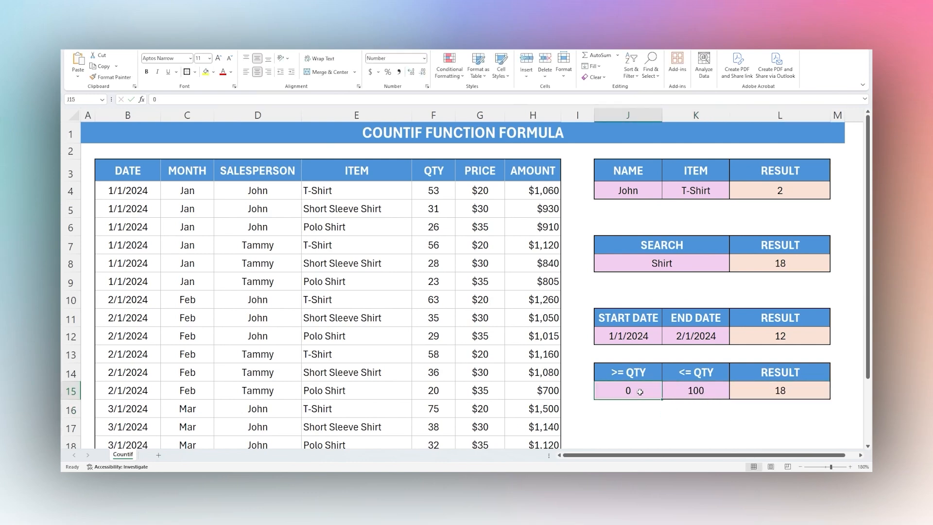
type("30")
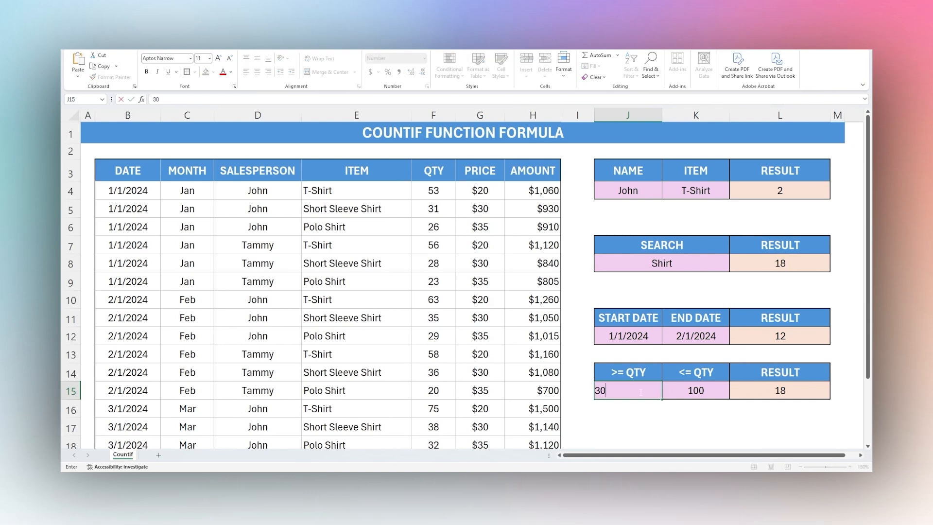
key("Return")
left_click(737, 394)
left_click(712, 394)
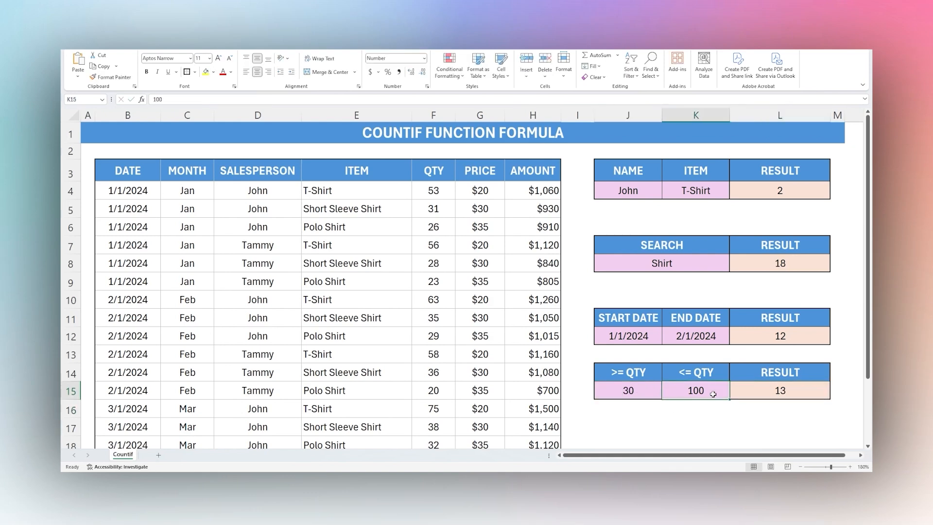
type("60")
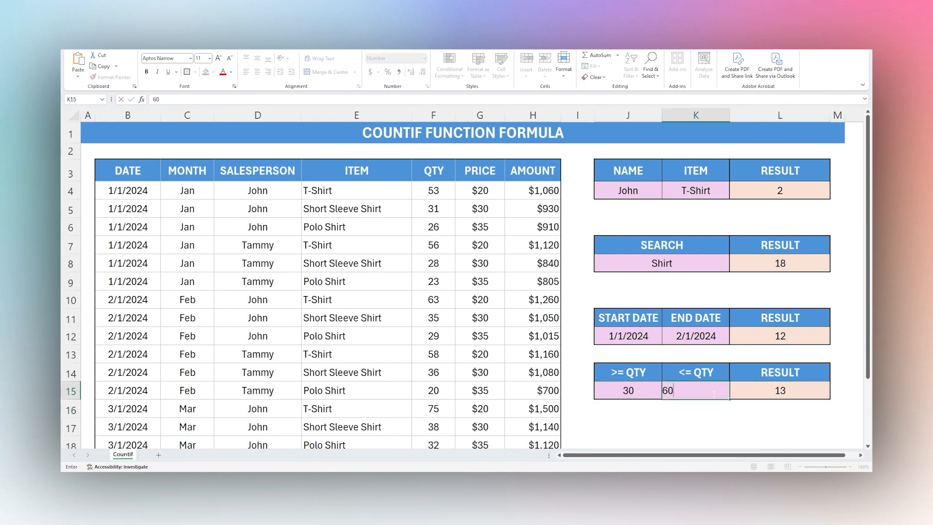
key("Return")
left_click(774, 391)
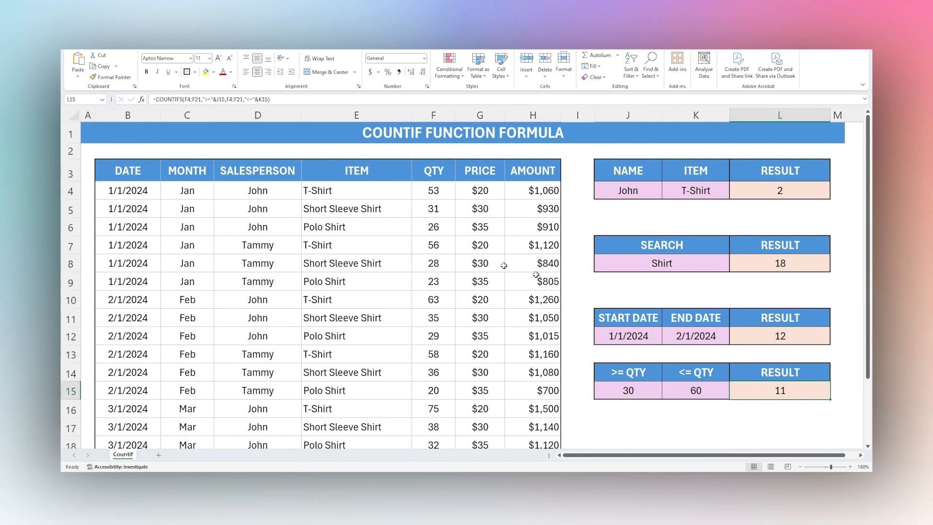
- Compare the rows covered by the two criteria ranges in L15's COUNTIFS formula with the QTY column
double_click(757, 388)
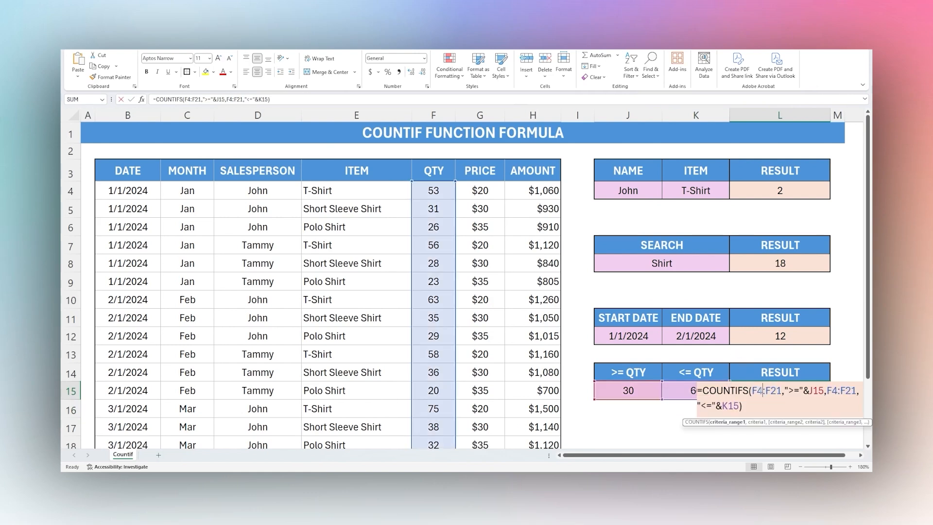
left_click_drag(752, 390, 781, 390)
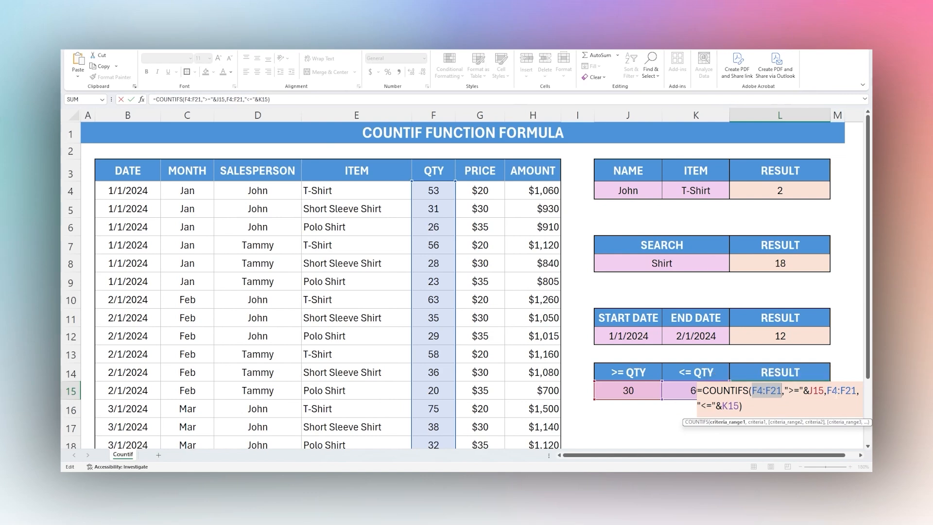
left_click_drag(826, 390, 855, 390)
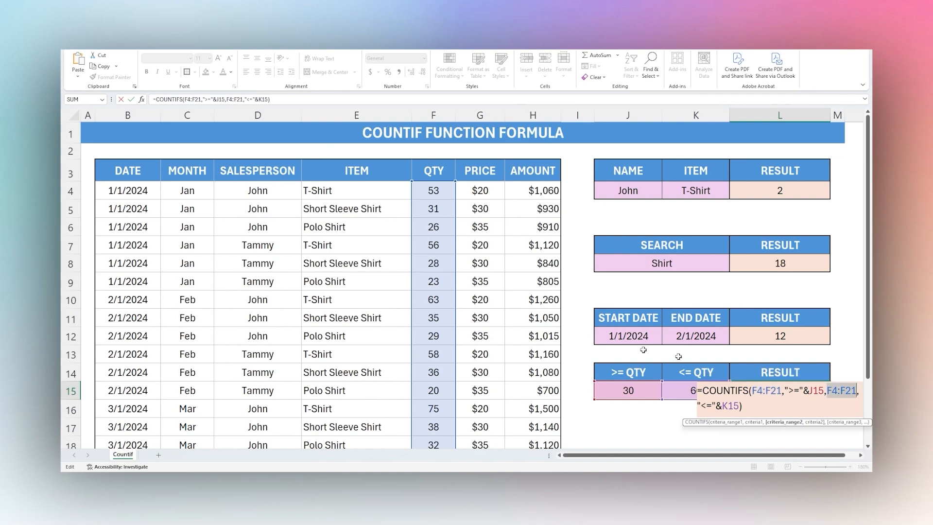
scroll(607, 320, "down", 2)
scroll(730, 350, "up", 1)
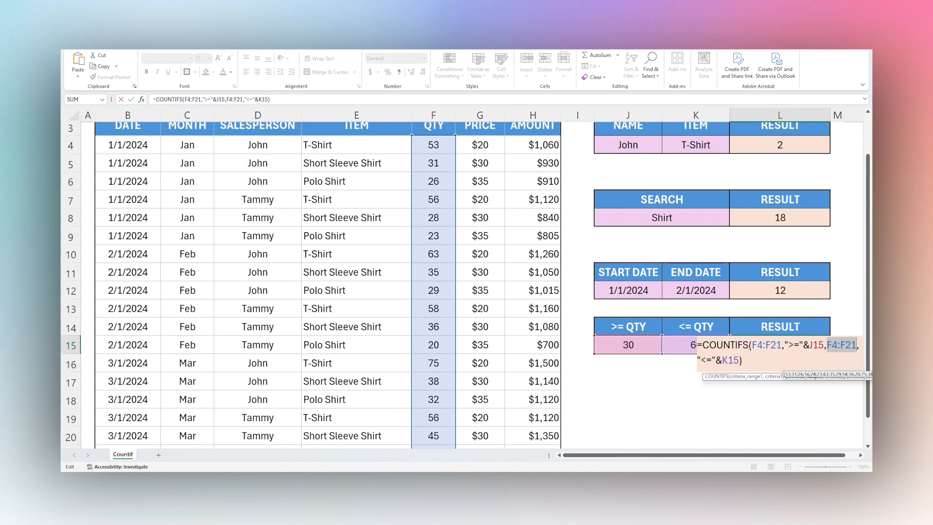
left_click(759, 344)
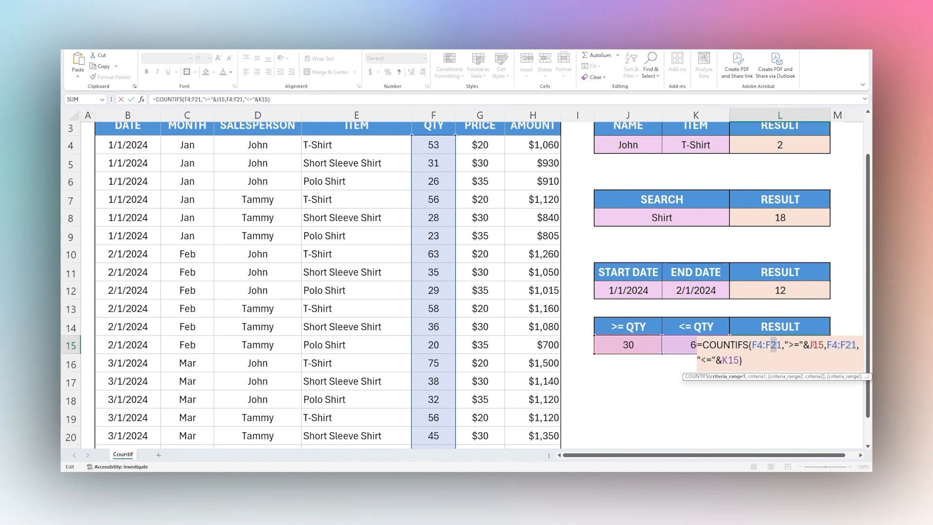
left_click_drag(846, 344, 854, 344)
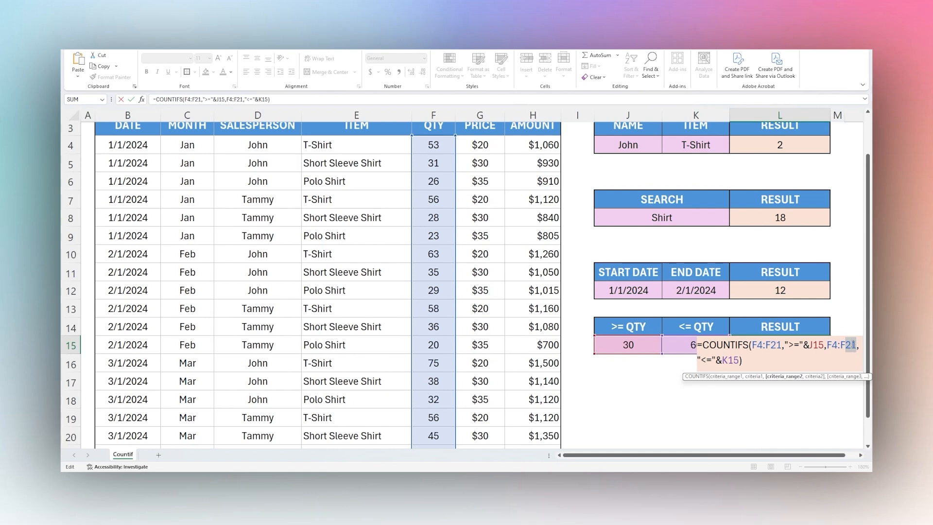
- Change the second criteria range in L15's COUNTIFS formula to F4:F22, enter it and check the cell's error options
left_click(851, 345)
type("0")
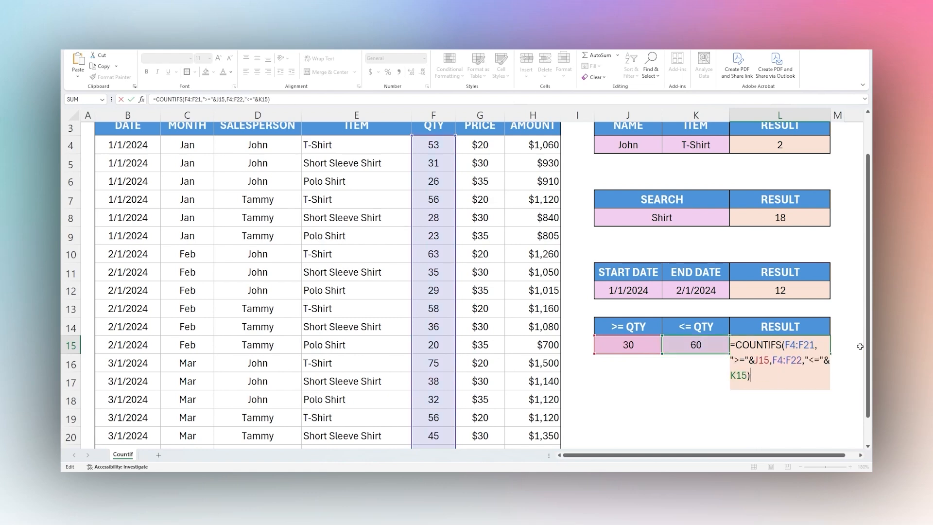
key("Return")
left_click(807, 348)
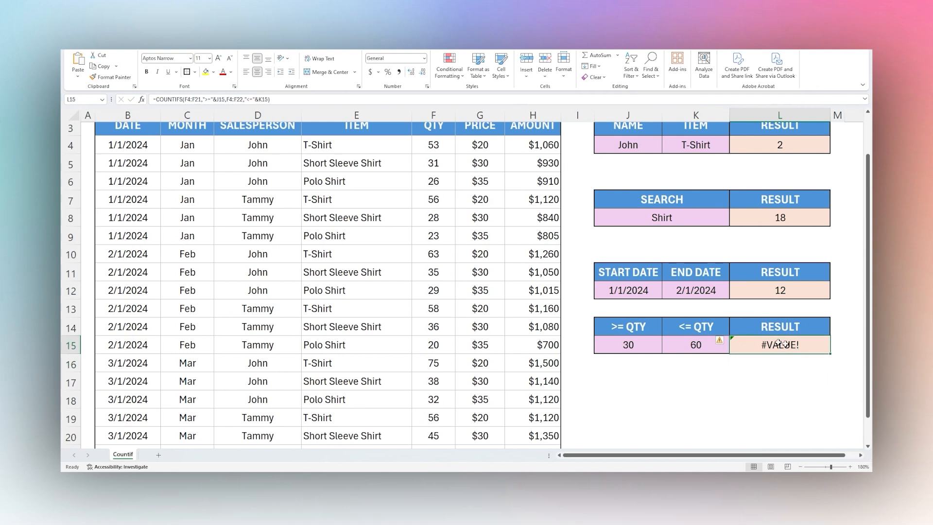
left_click(721, 340)
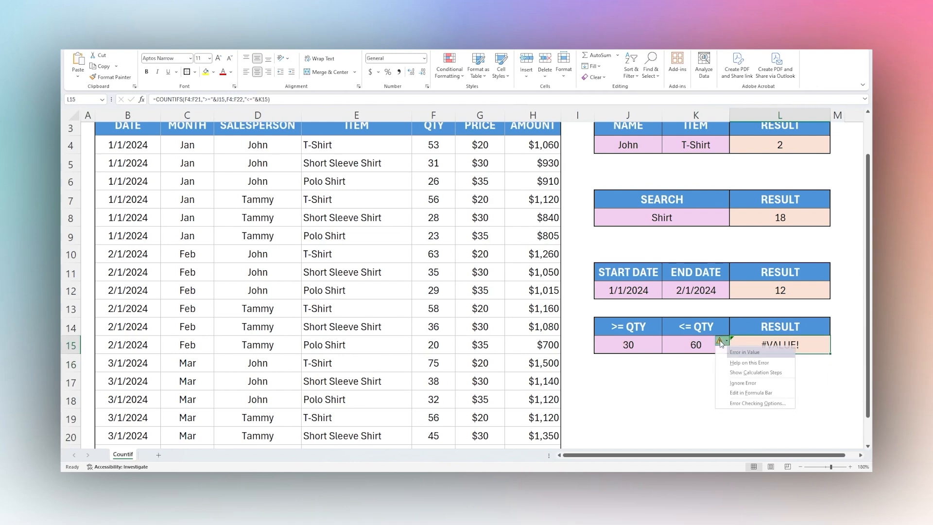
left_click(807, 343)
- Set the second criteria range in L15 back to end at row 21, widen it to F4:G21 and enter the formula
double_click(794, 345)
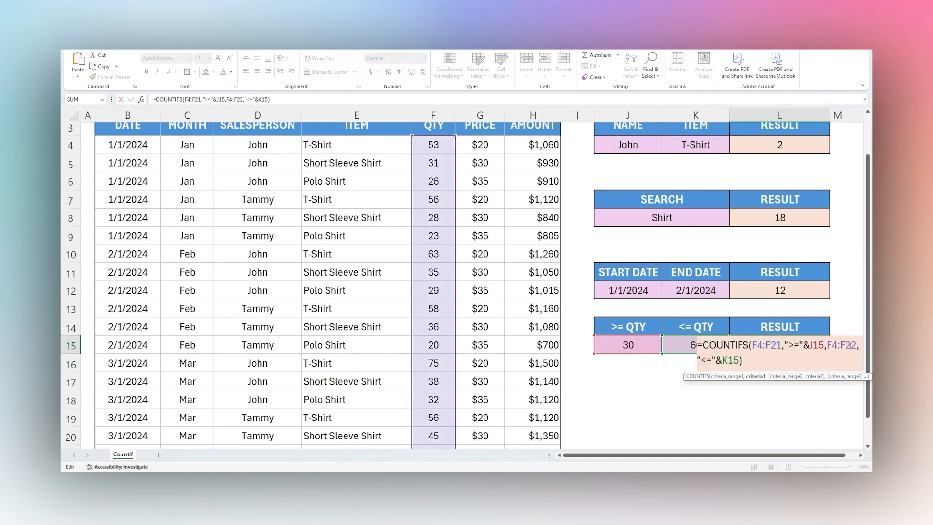
left_click(849, 345)
key("BackSpace")
type("1")
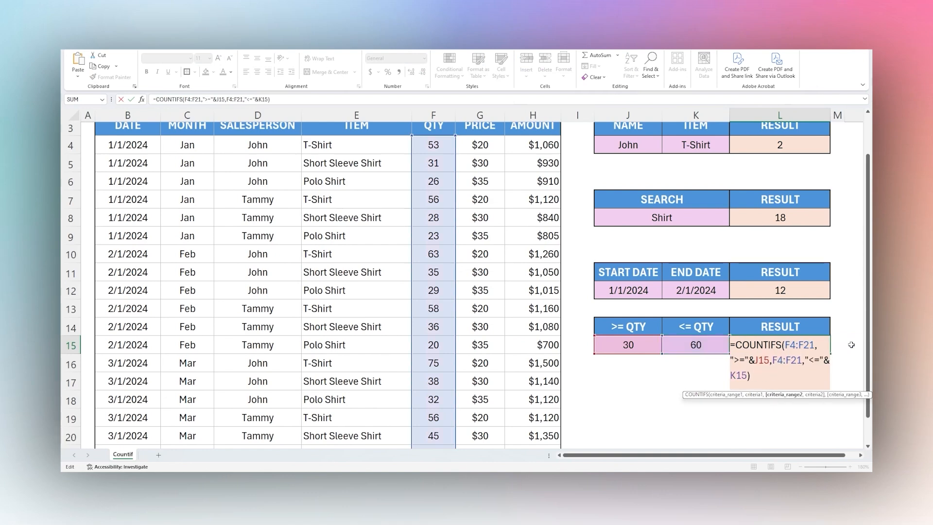
key("BackSpace")
type("G")
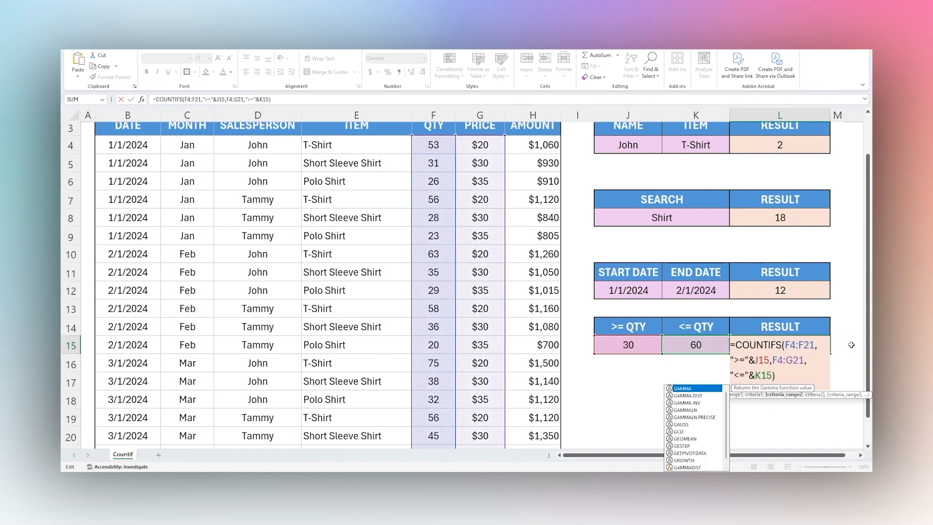
key("Return")
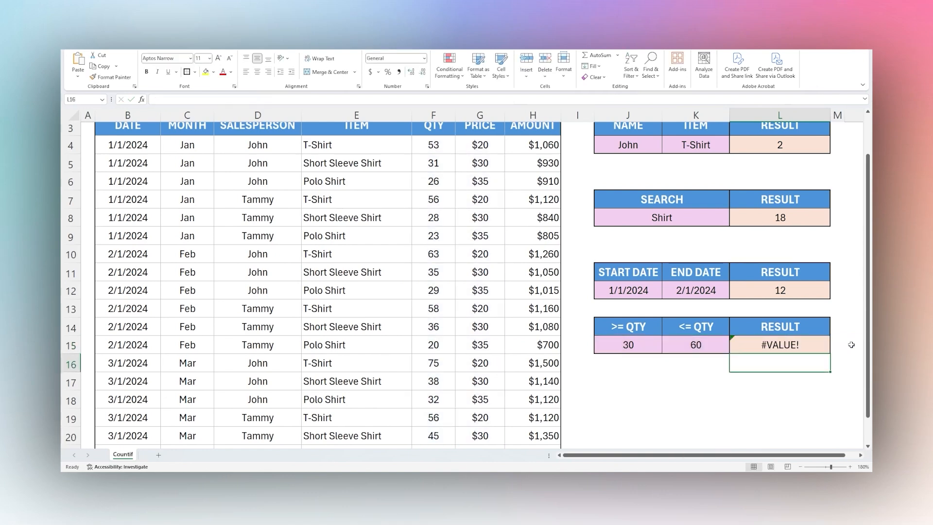
- Restore the second criteria range in L15's COUNTIFS formula to F4:F21 and enter the formula
left_click(807, 348)
double_click(807, 348)
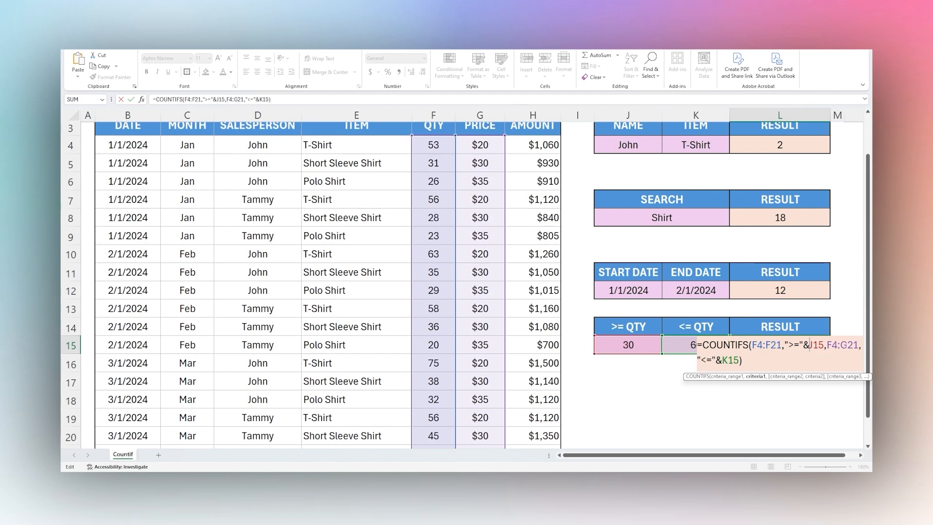
key("BackSpace")
type("F")
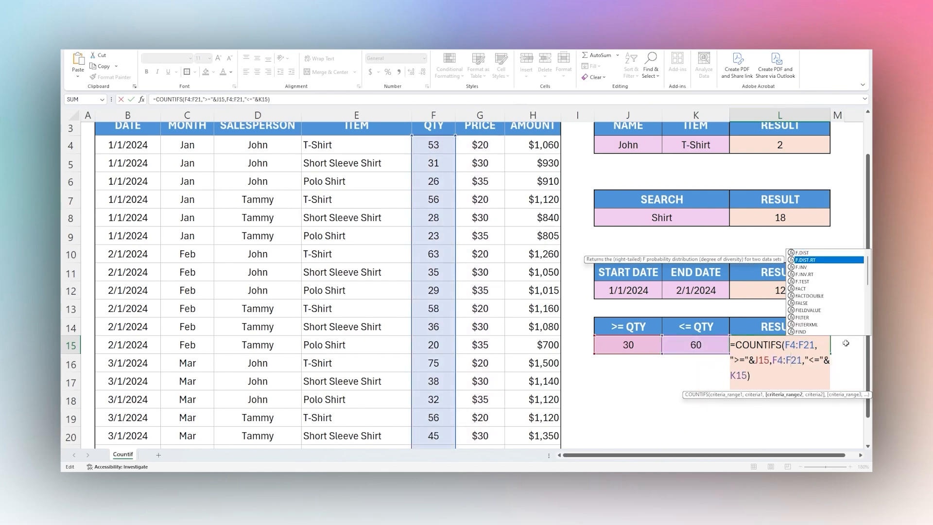
key("Escape")
key("Return")
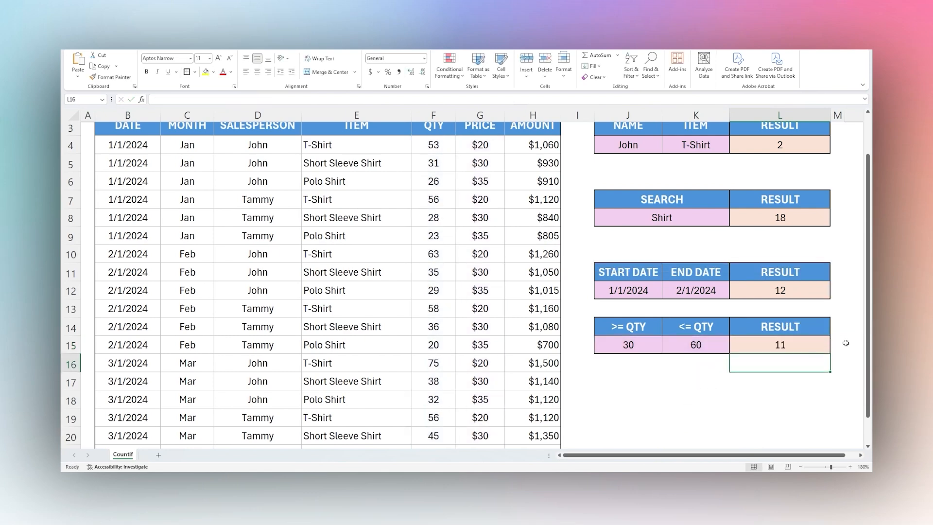
- Review the complete COUNTIFS formula in L15 and leave the cell
left_click(800, 346)
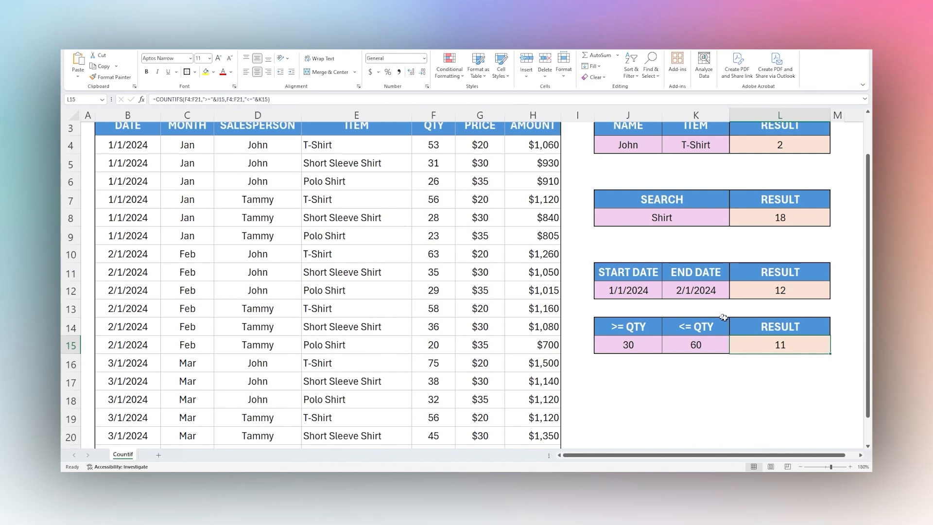
double_click(759, 346)
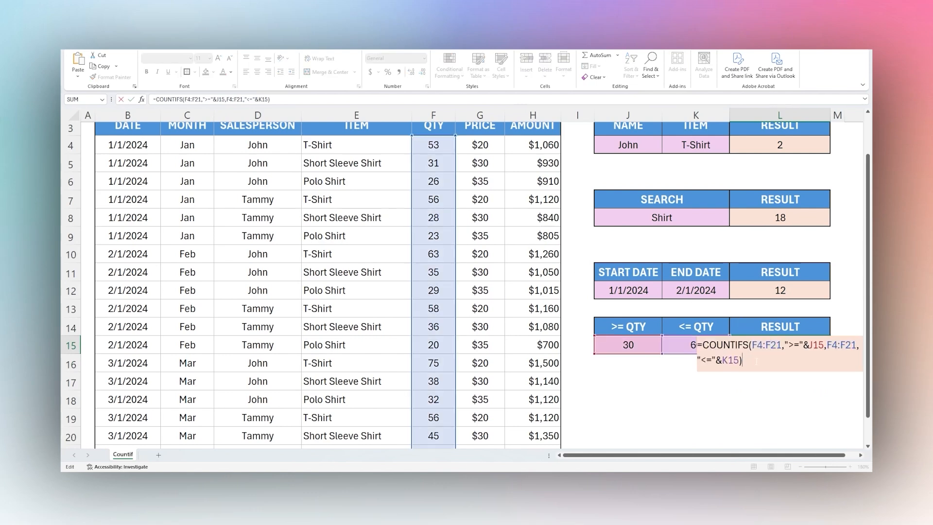
left_click(696, 381)
scroll(570, 227, "up", 1)
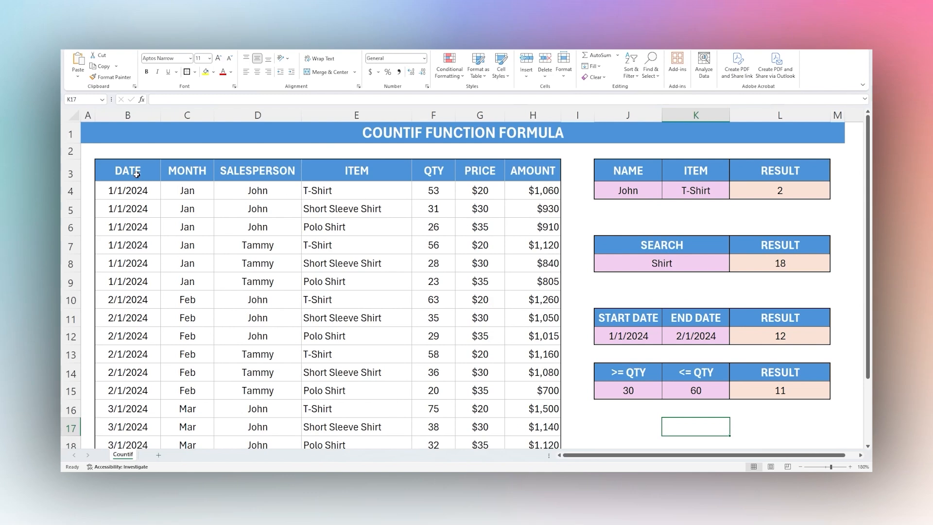
- Review the sales table and the COUNTIF formulas in result cells L4 and L8
left_click_drag(135, 172, 516, 411)
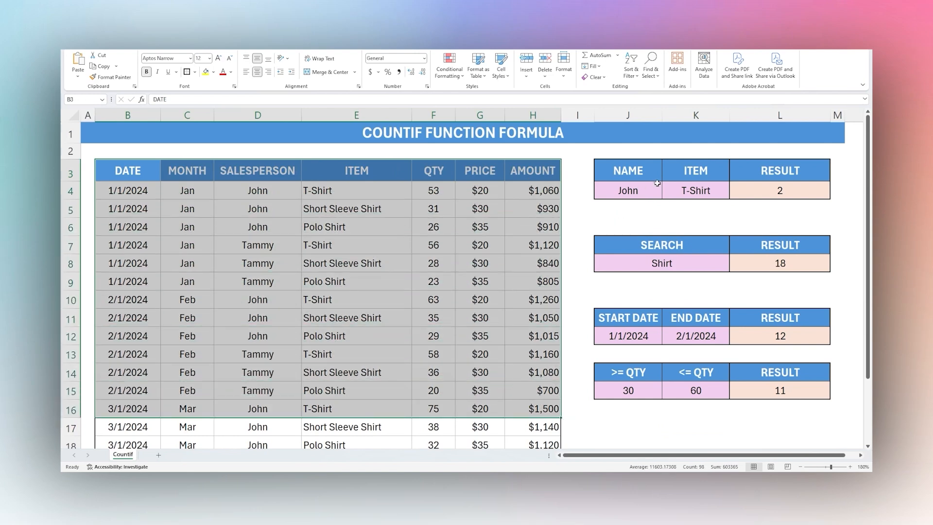
left_click(773, 192)
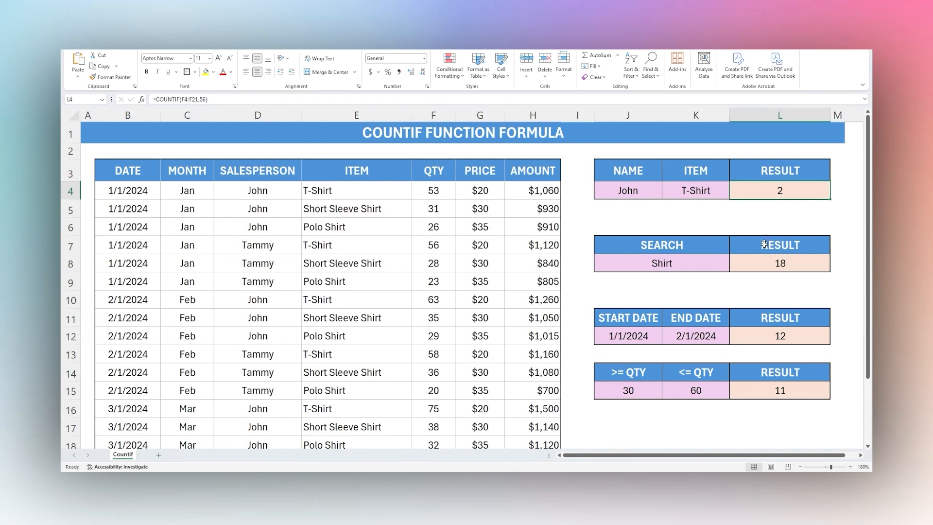
left_click(769, 263)
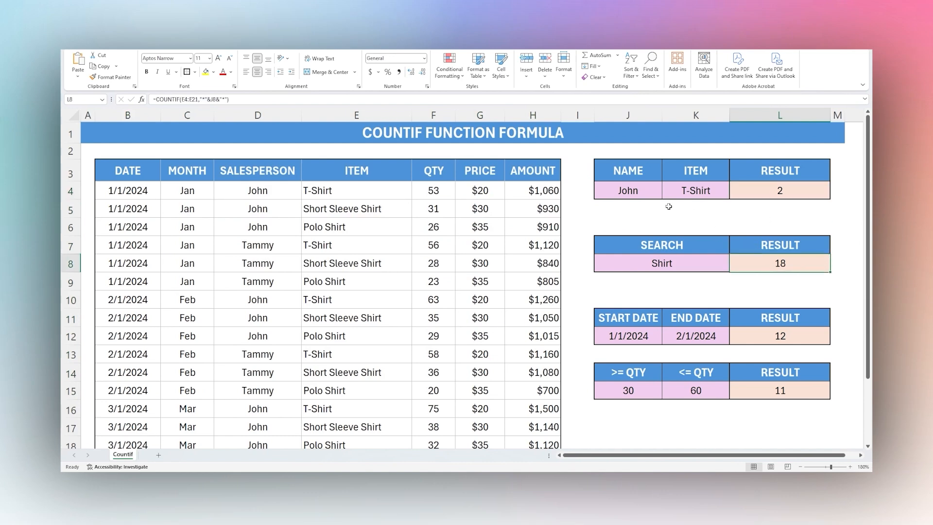